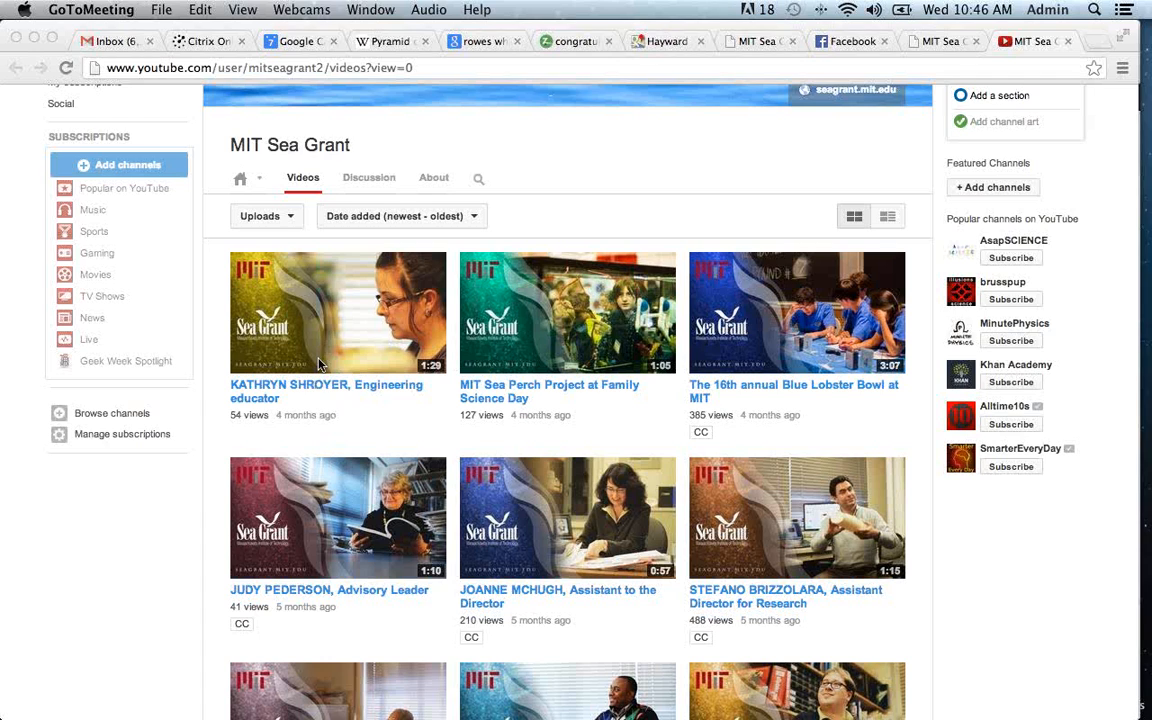
Open the Engineering educator video, pause it, and open its automatic English caption track for editing
left_click(300, 320)
left_click(338, 335)
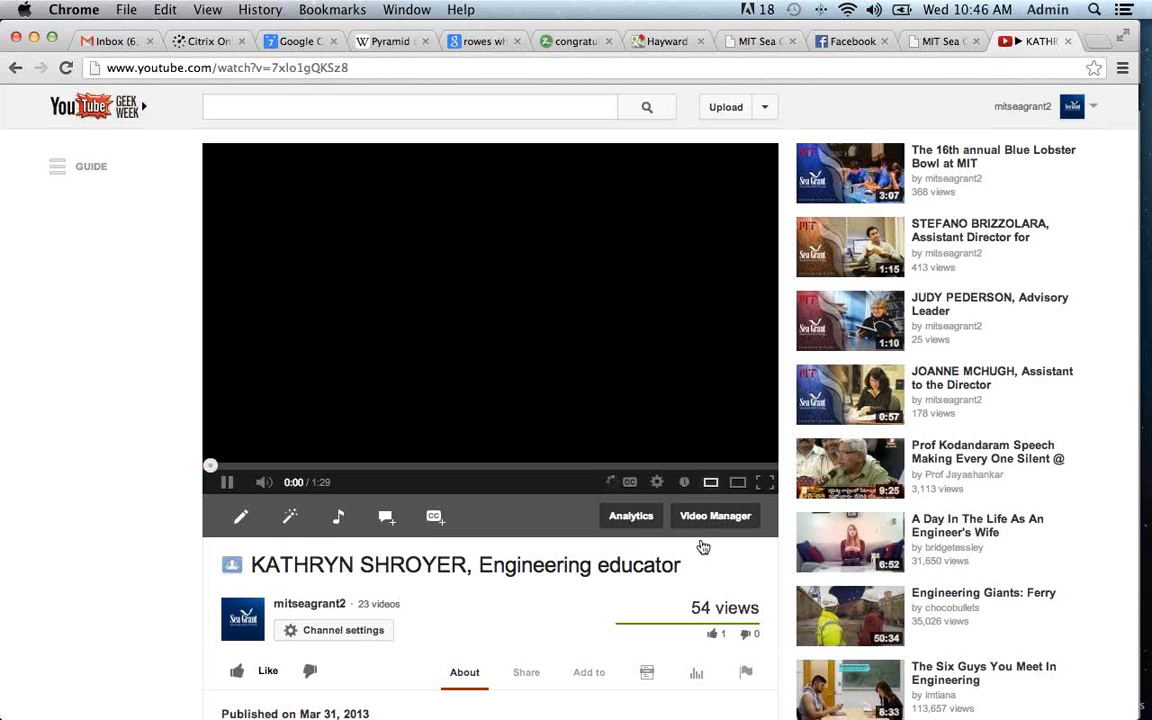
left_click(228, 484)
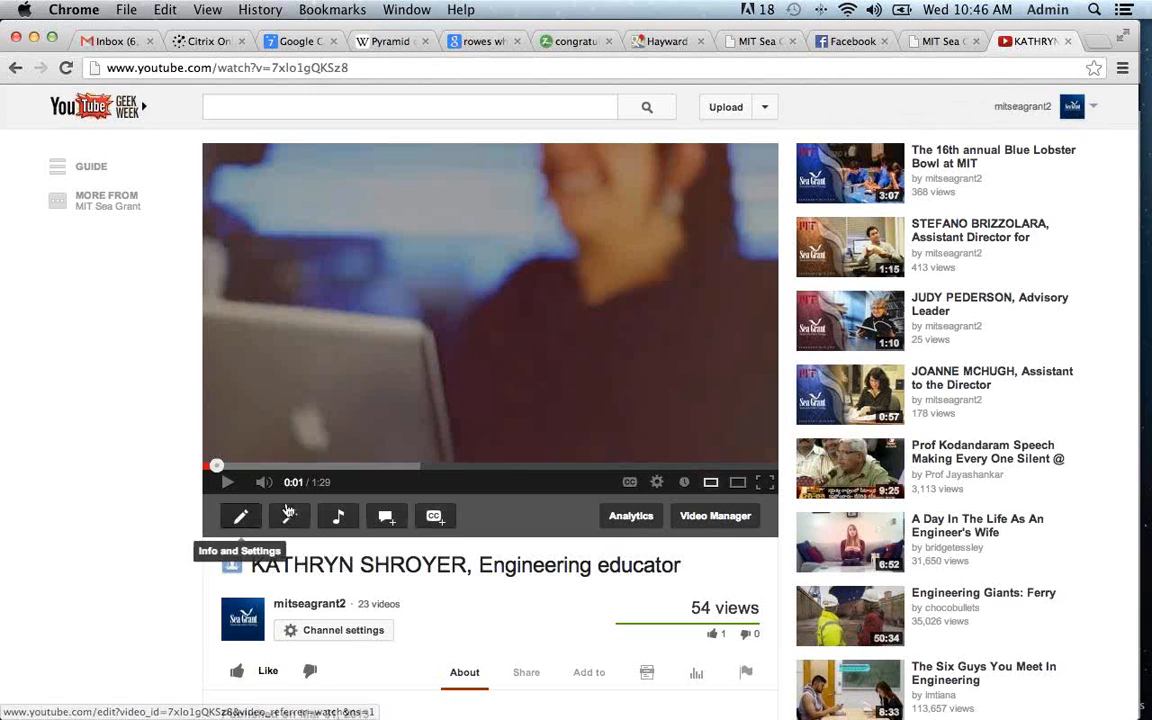
left_click(435, 517)
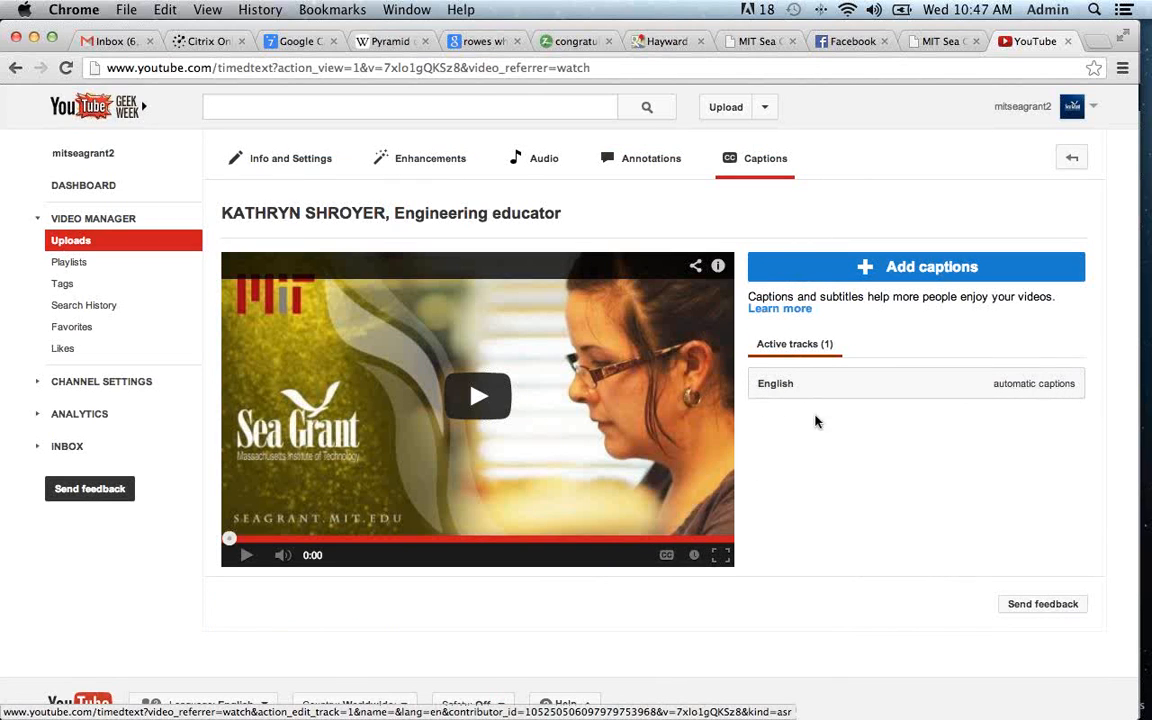
left_click(875, 384)
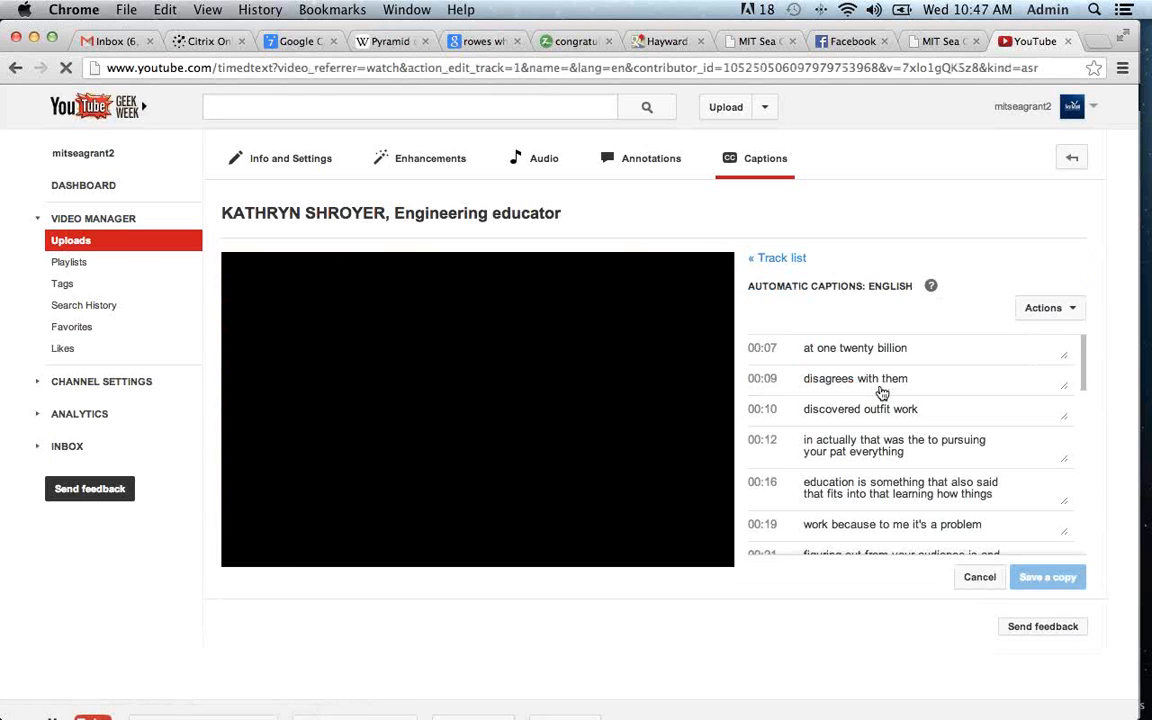
Look through the automatic captions from the 00:07 line to the 01:17 line
scroll(895, 358, "down", 15)
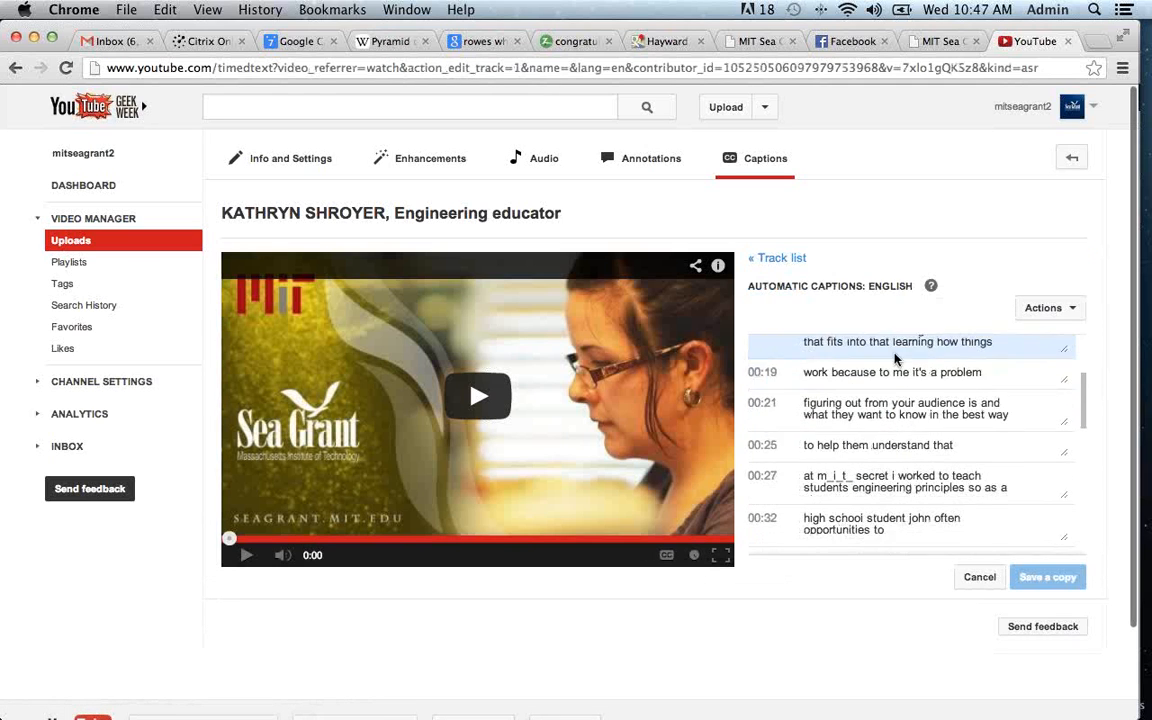
scroll(895, 358, "down", 5)
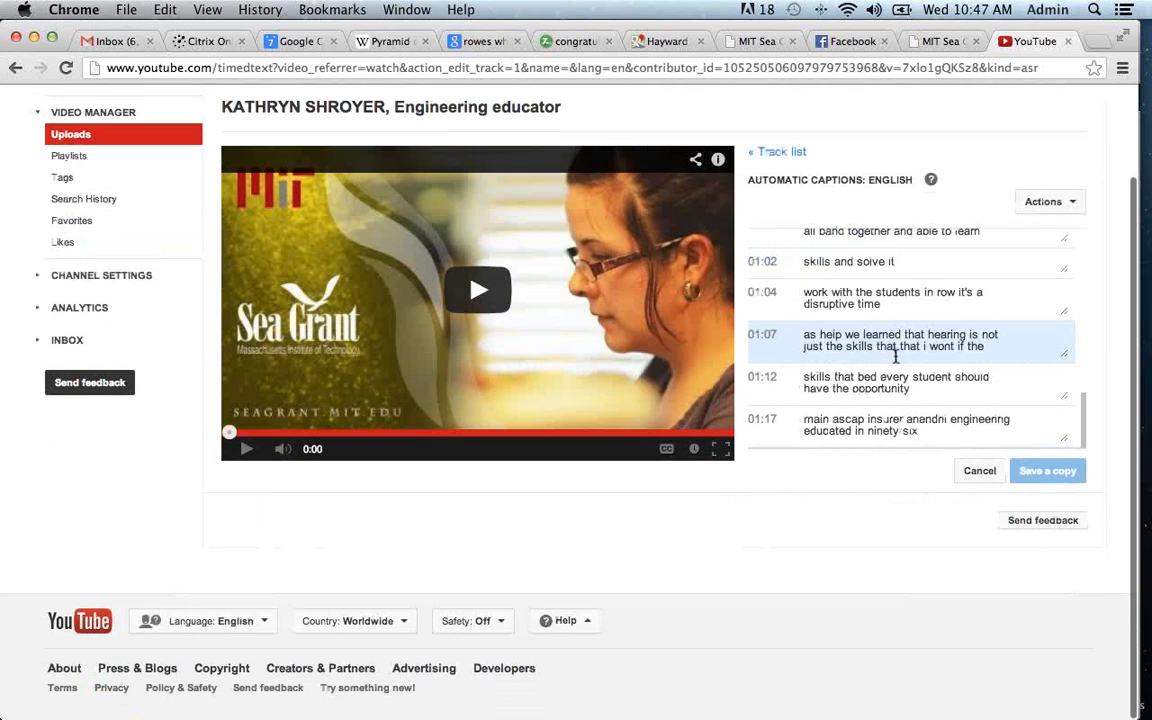
scroll(880, 405, "up", 7)
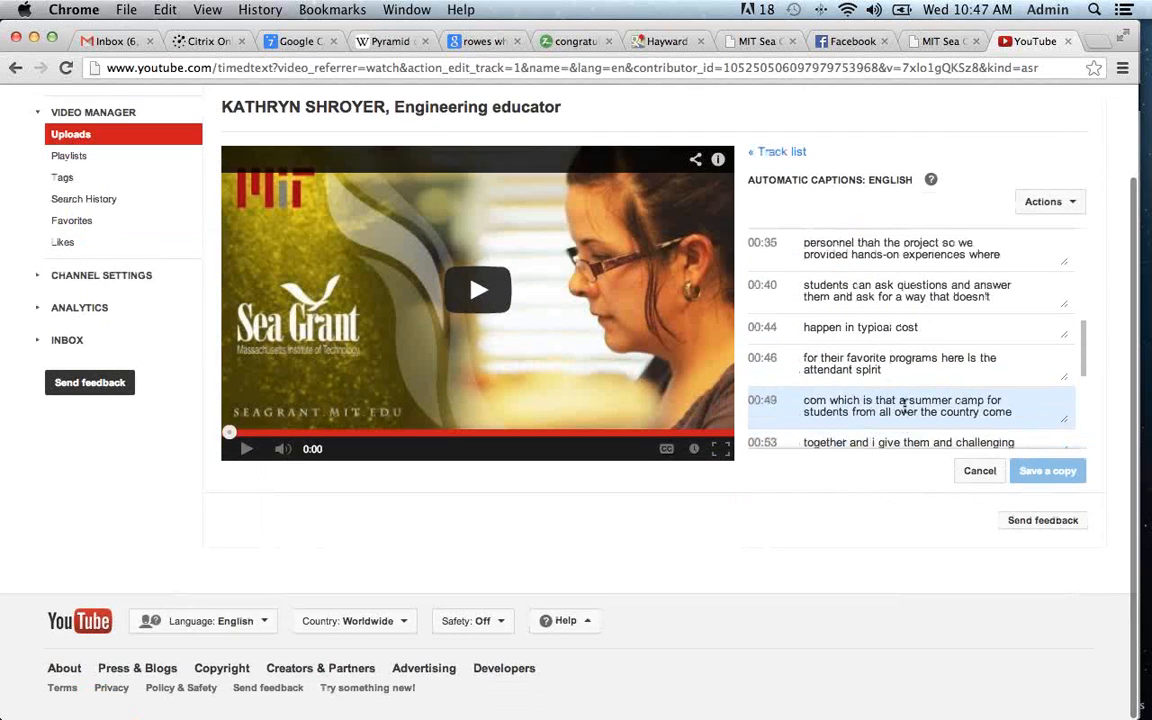
scroll(903, 405, "up", 6)
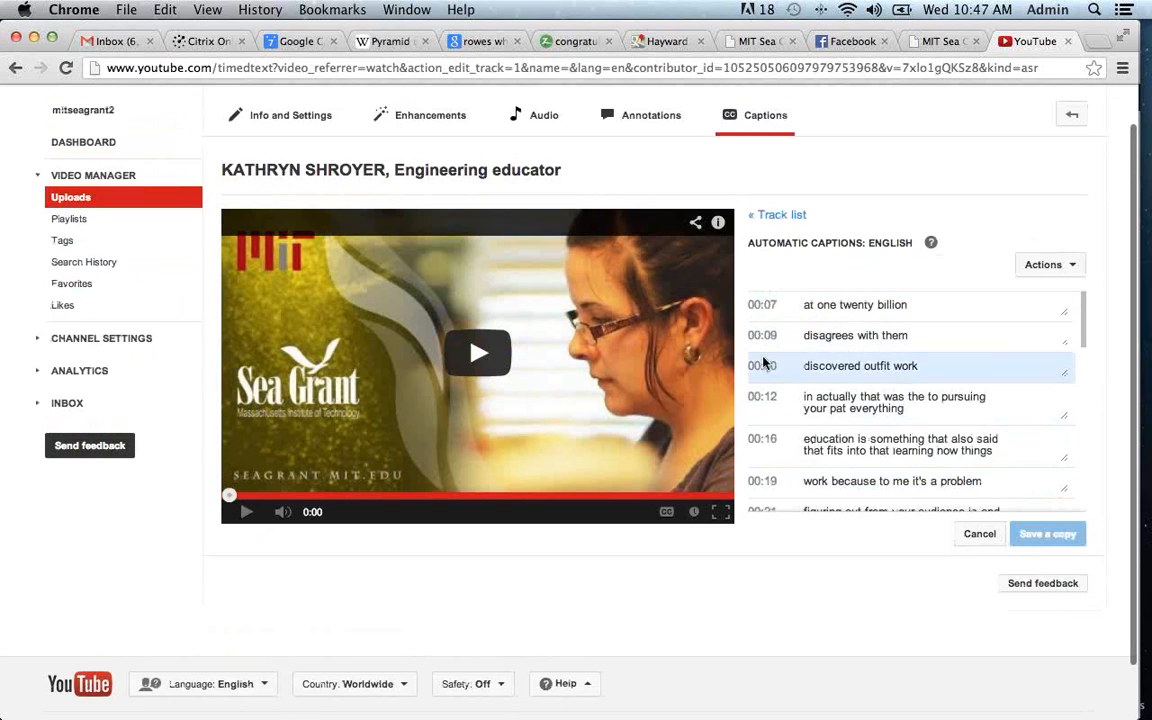
scroll(778, 444, "down", 3)
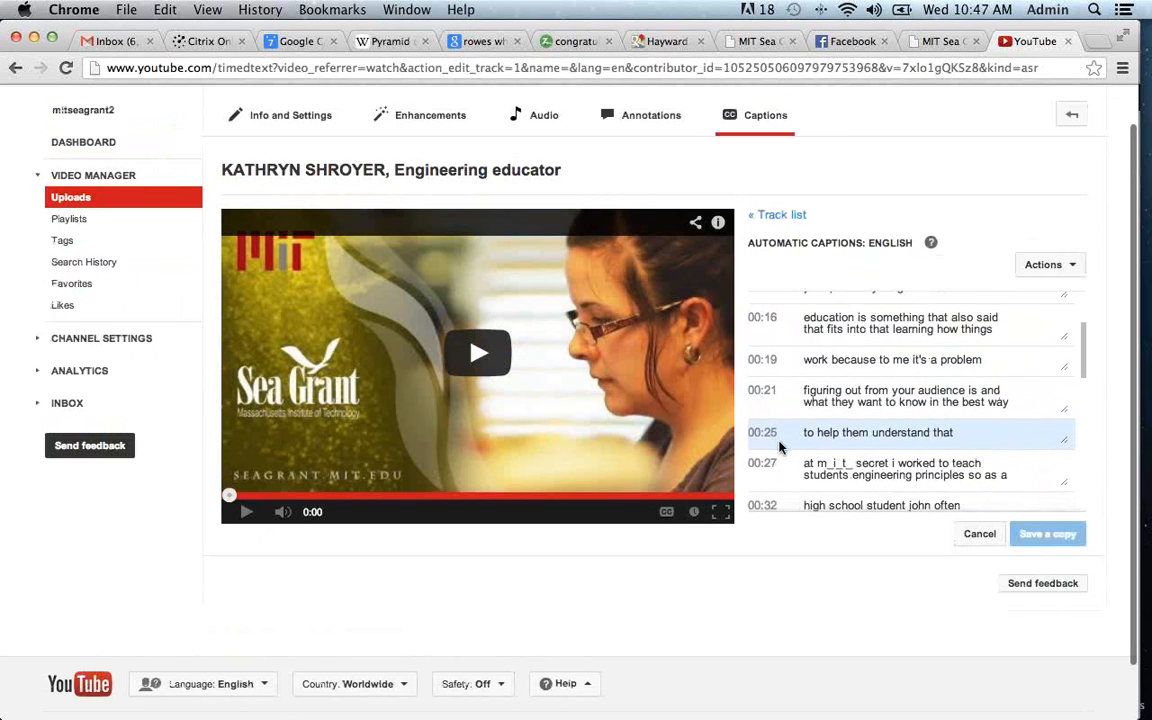
scroll(780, 447, "down", 6)
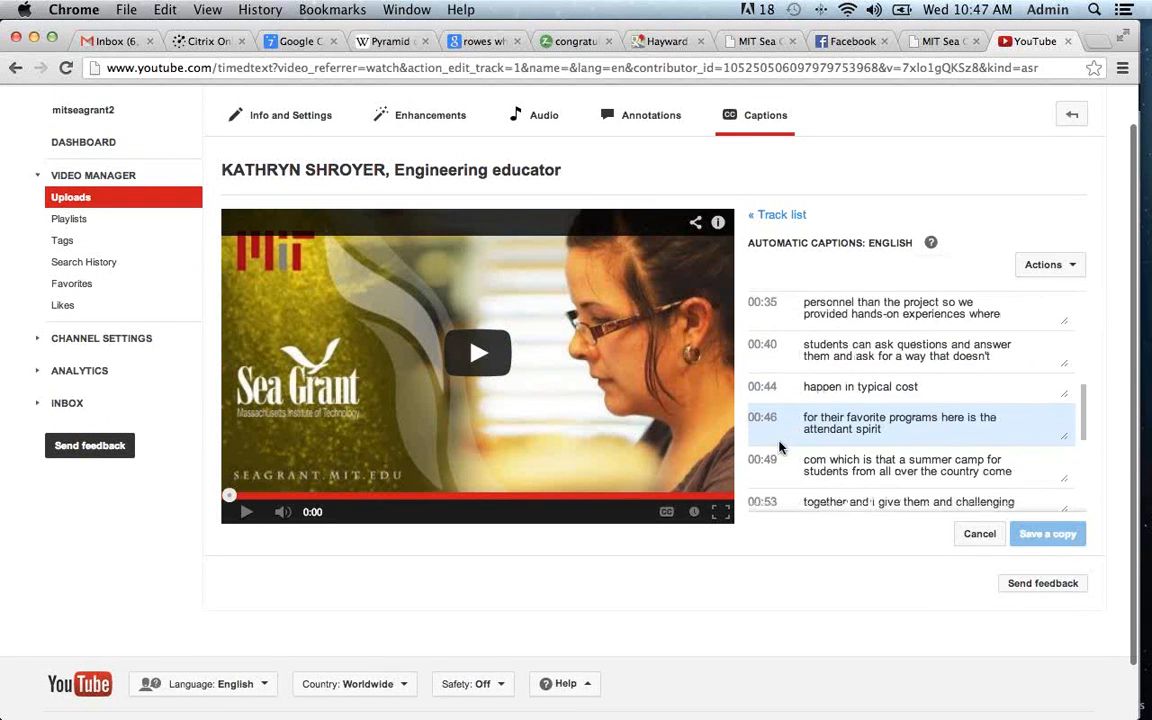
scroll(830, 420, "down", 2)
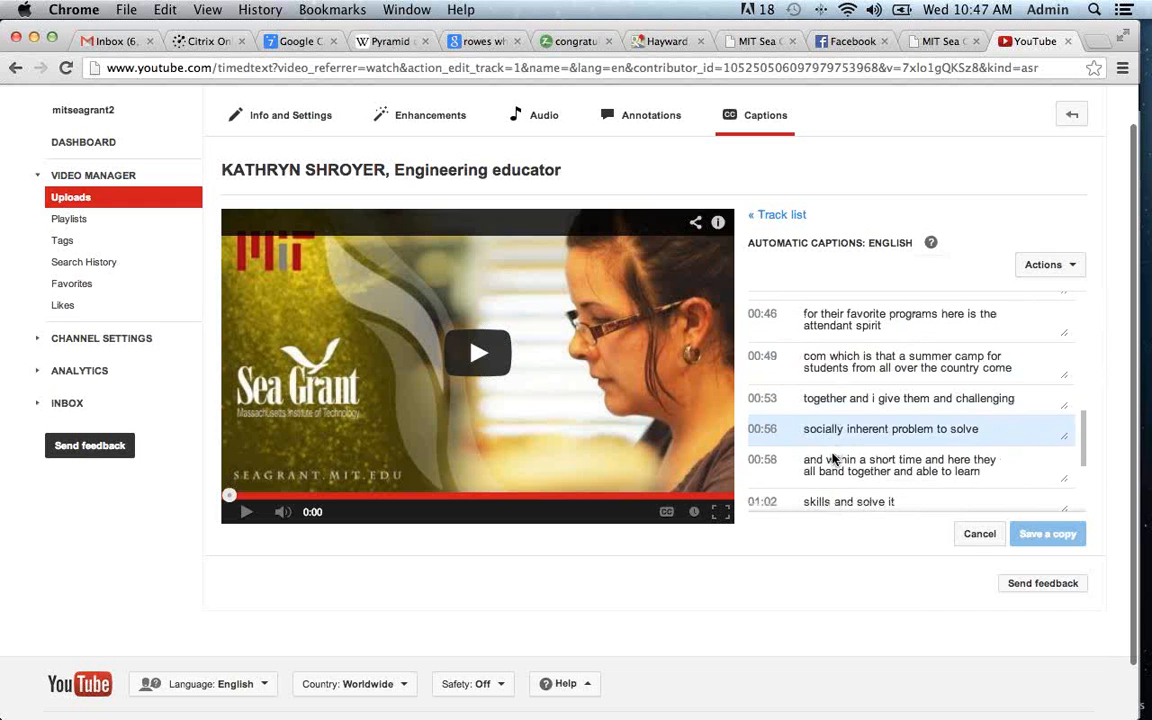
scroll(835, 452, "down", 5)
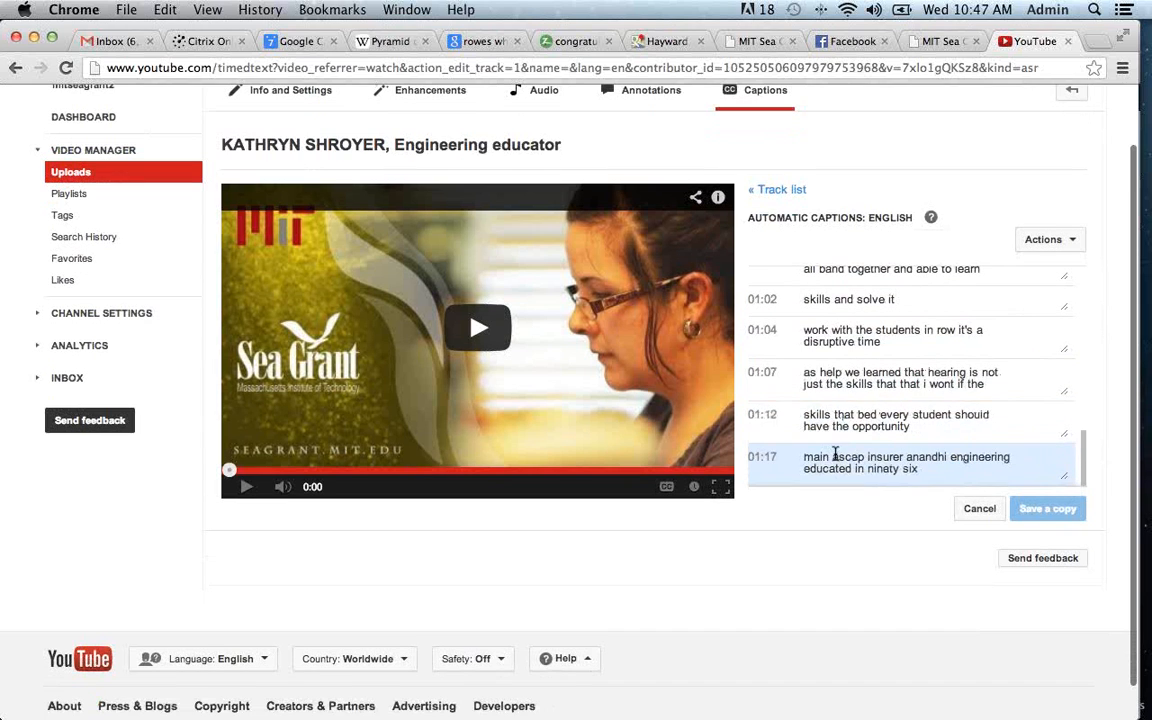
scroll(845, 385, "up", 2)
scroll(845, 385, "up", 15)
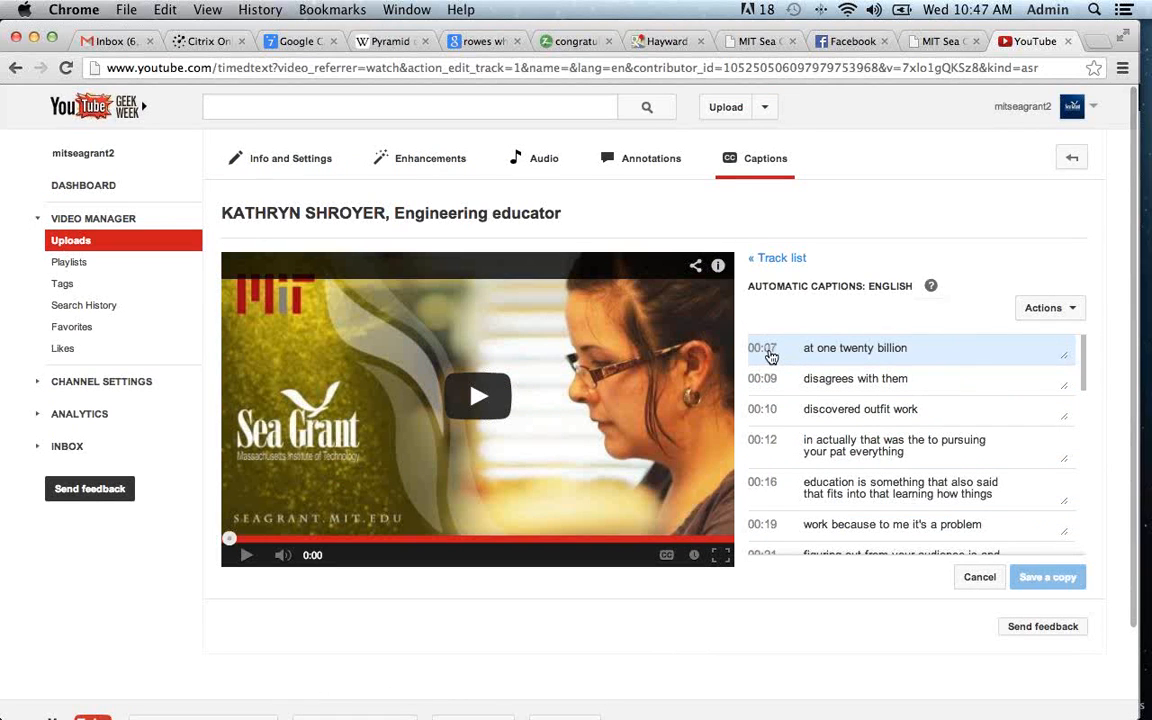
Play the video to 0:09, pause it, and replace the 00:07 caption text with "I've always liked building things"
left_click(247, 557)
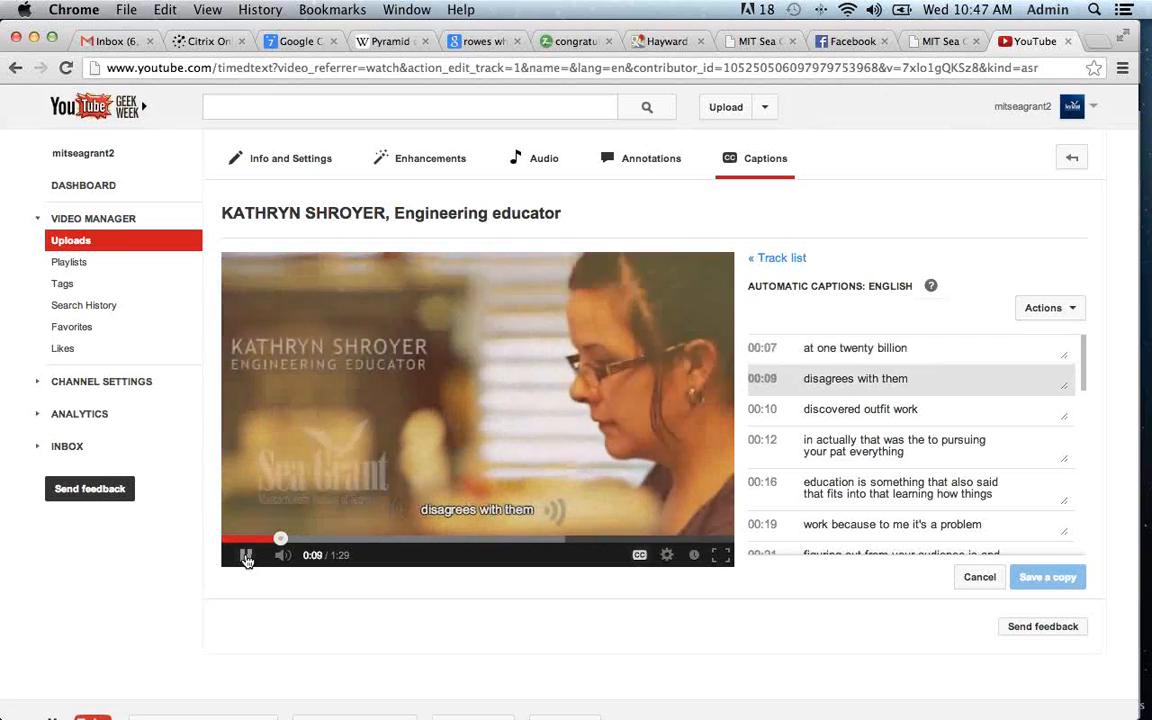
left_click(246, 556)
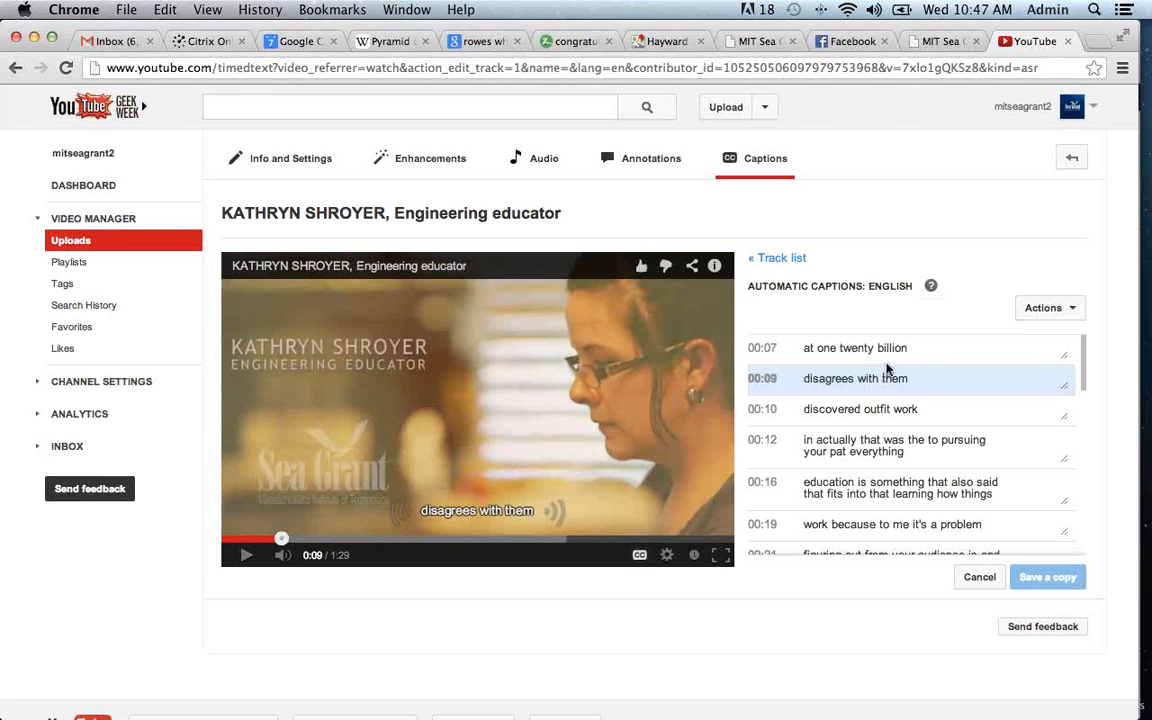
left_click(849, 350)
double_click(856, 348)
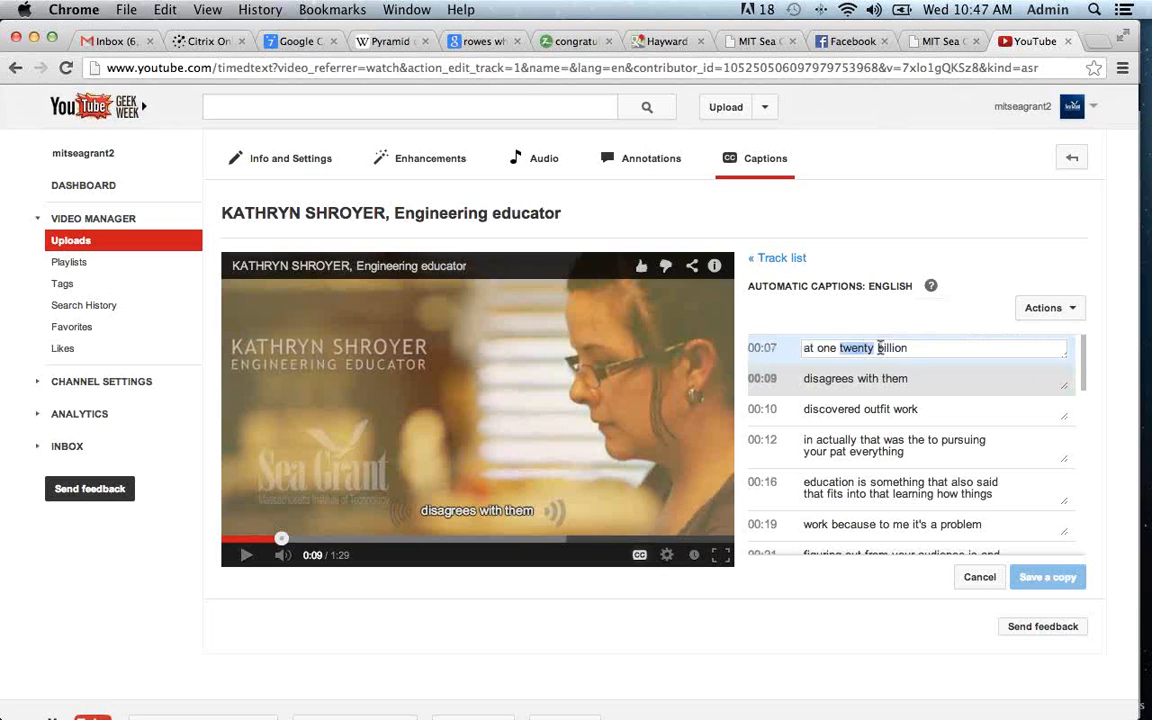
left_click_drag(918, 348, 803, 348)
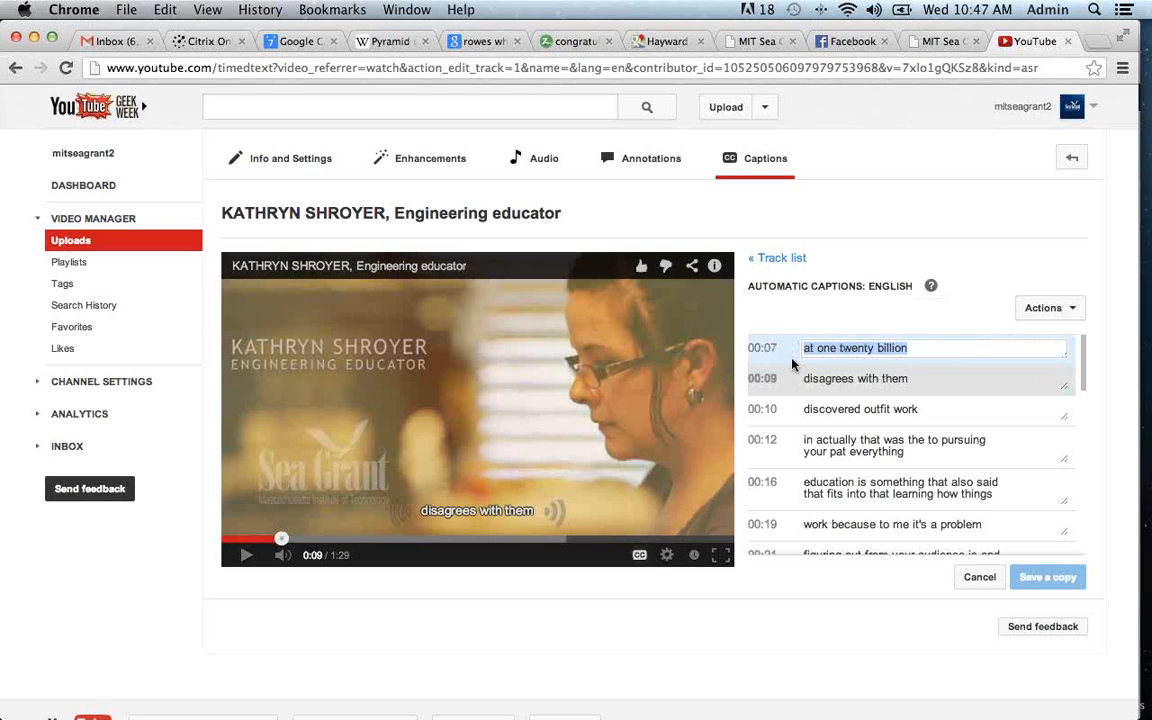
type("I've always liked")
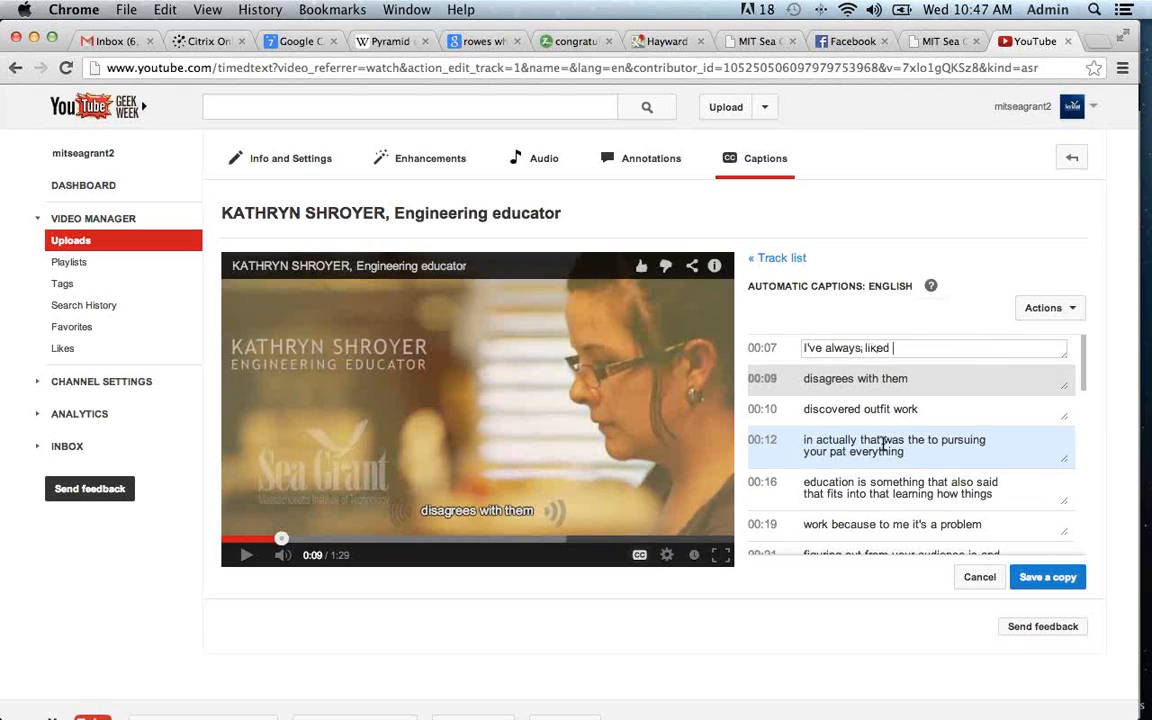
type("building things")
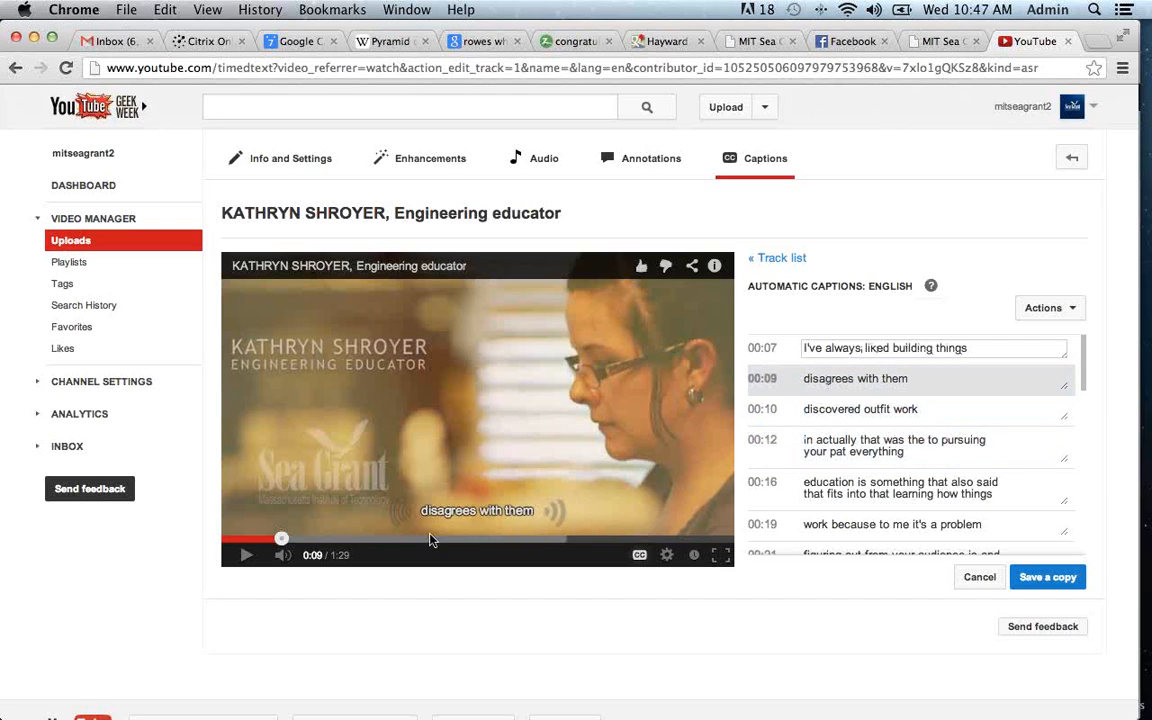
Replay the video from the 00:09 caption and pause at 0:10 to hear the words spoken there
left_click(241, 559)
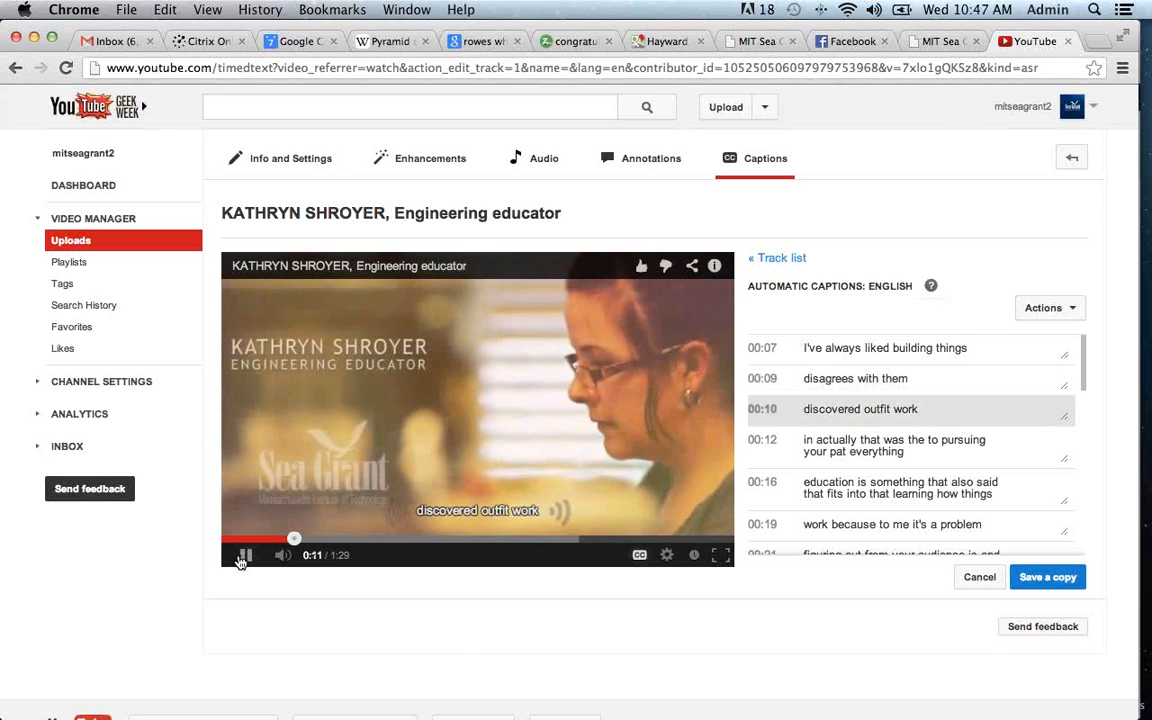
left_click(245, 558)
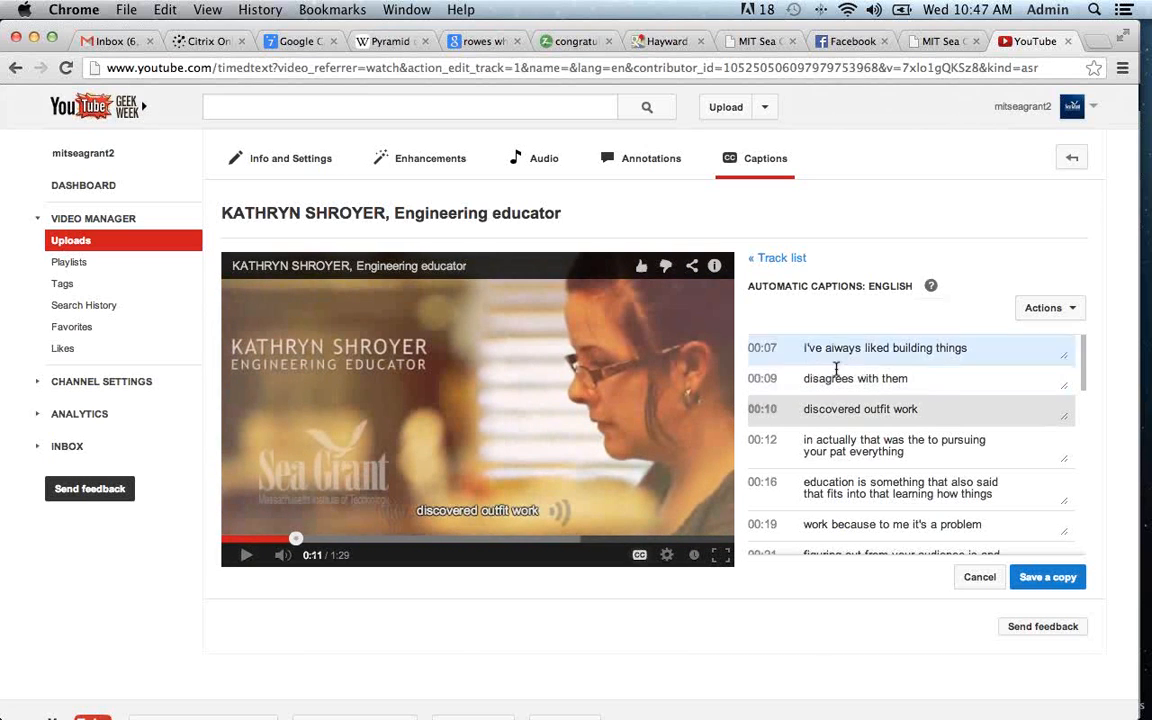
left_click(279, 541)
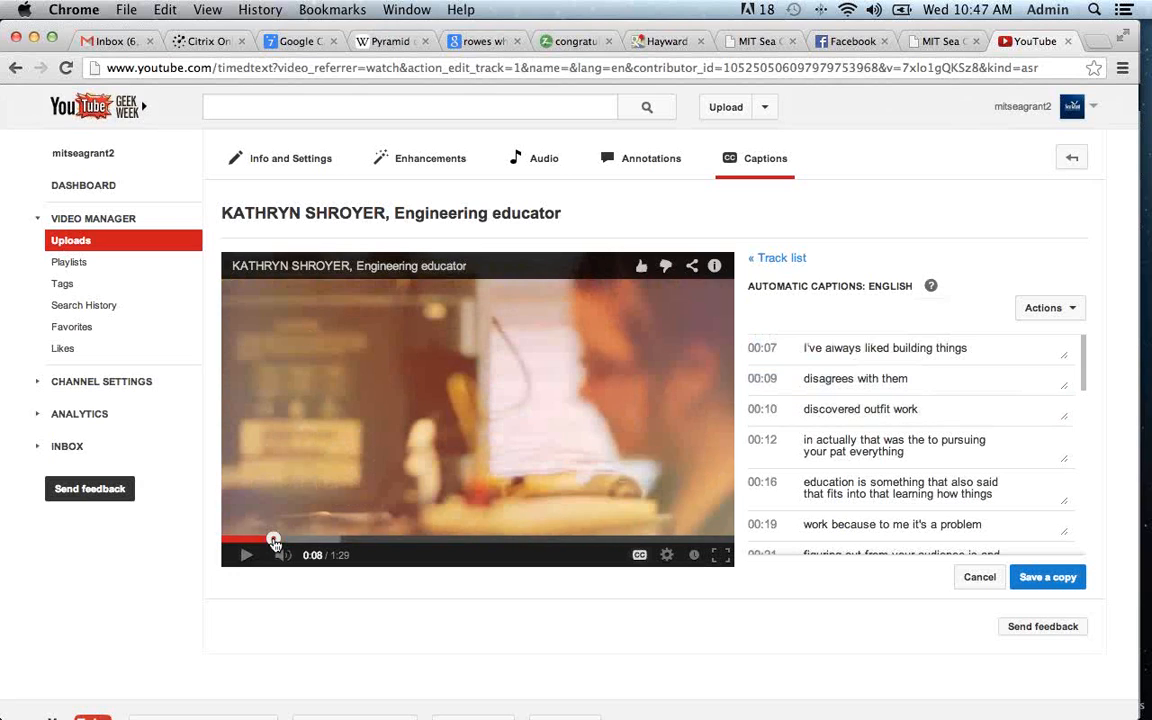
left_click(762, 381)
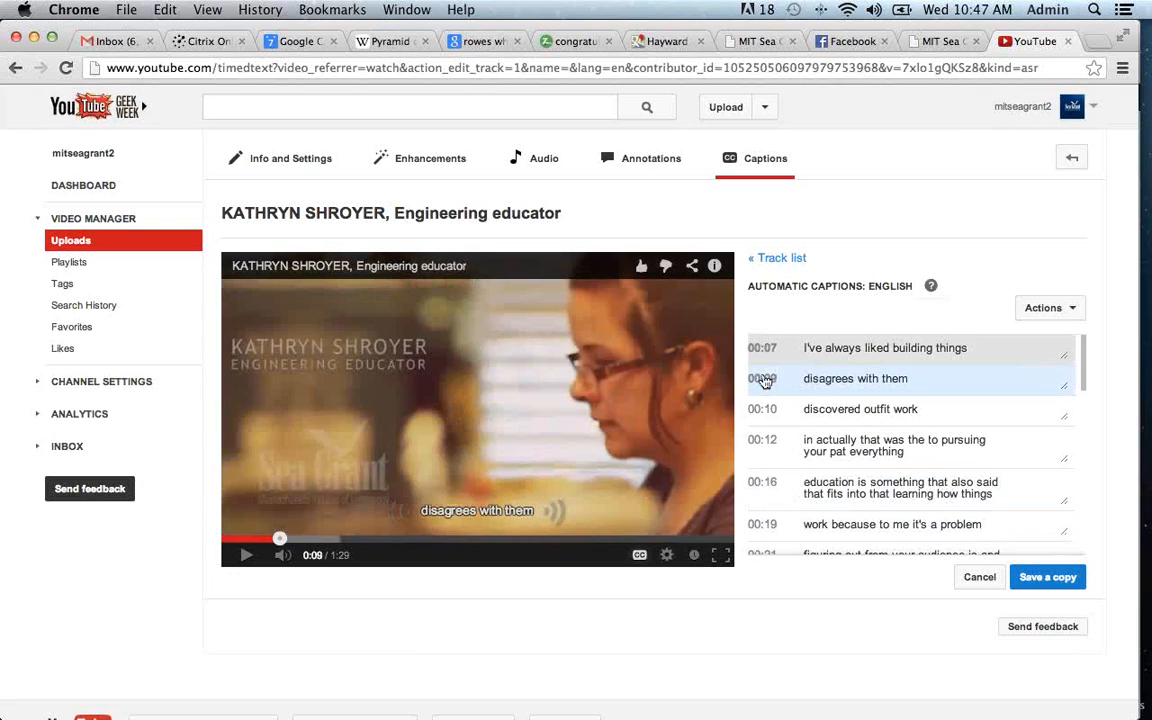
left_click(244, 557)
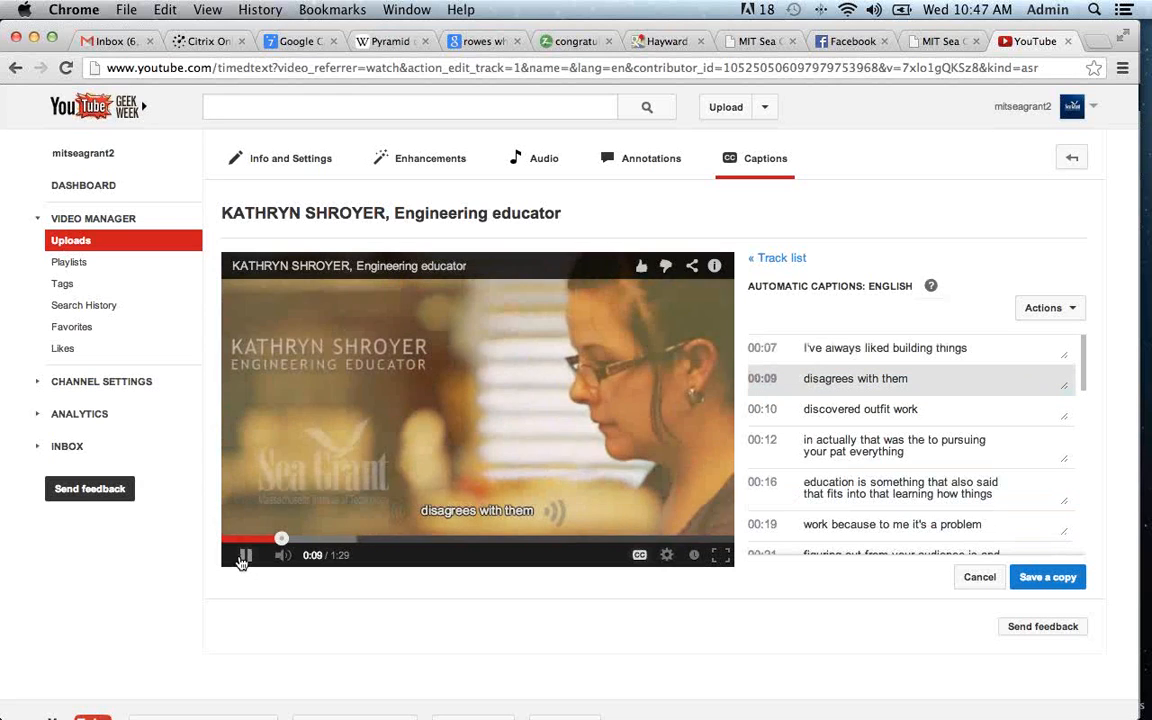
left_click(243, 560)
left_click(856, 380)
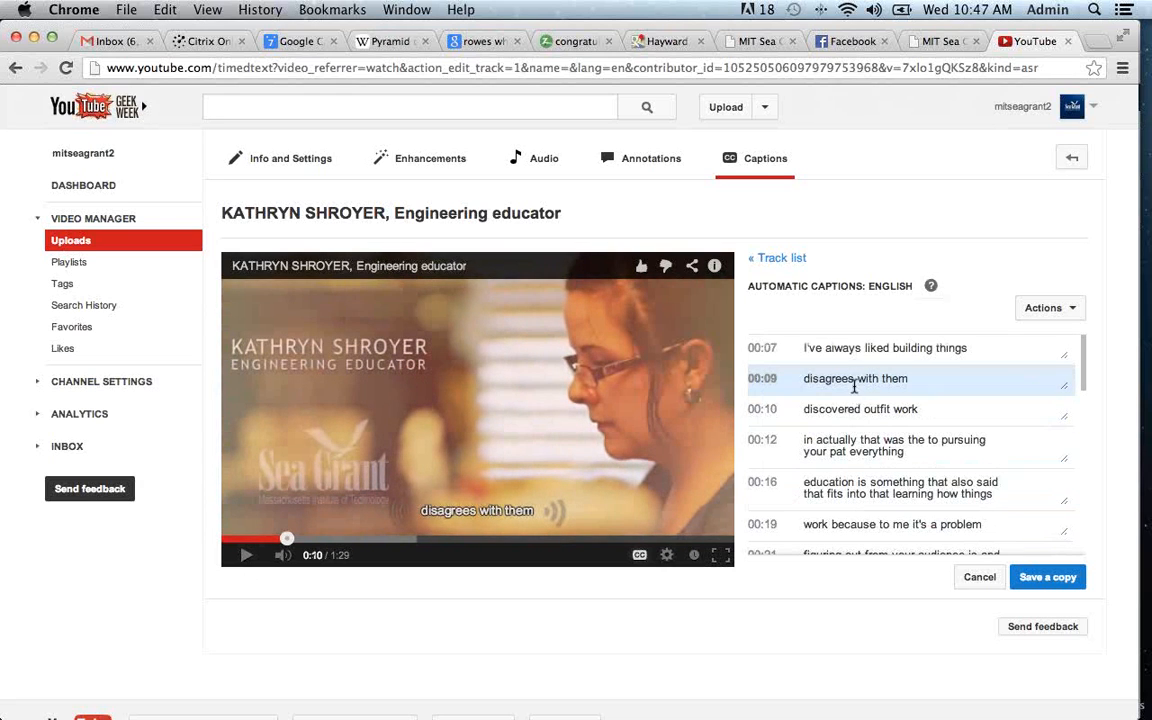
Add a comma to the end of the 00:07 caption and replace the 00:09 caption text with "creating things,"
left_click(985, 347)
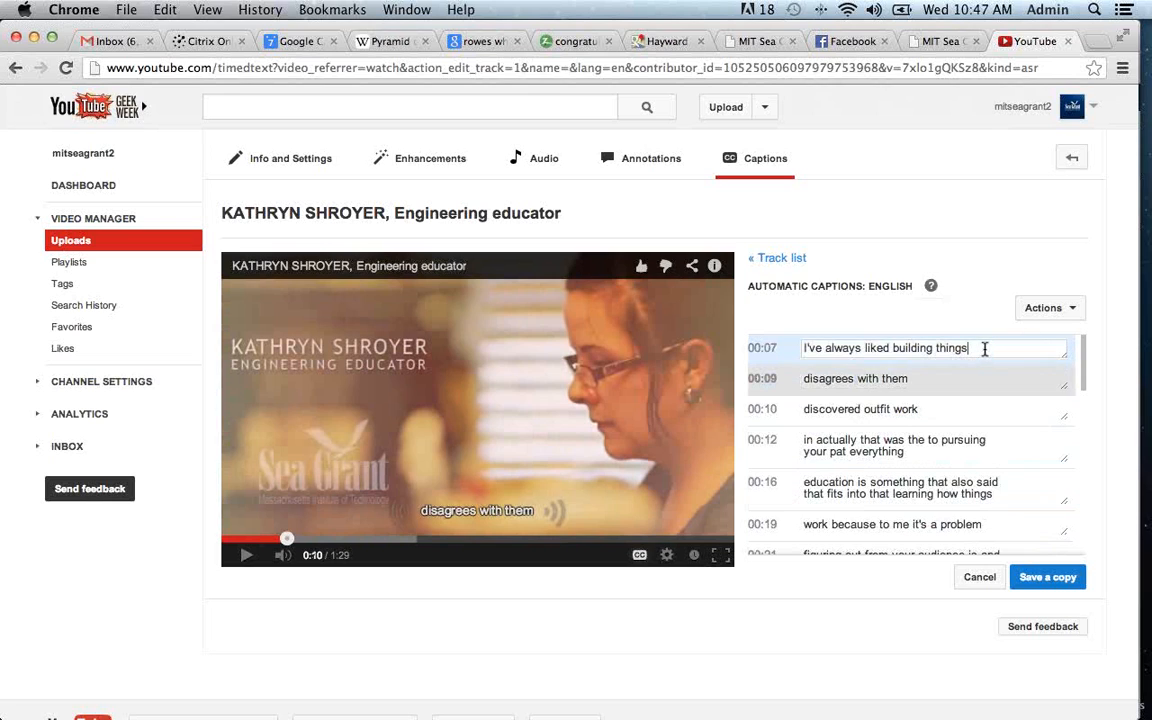
type("!")
left_click(911, 385)
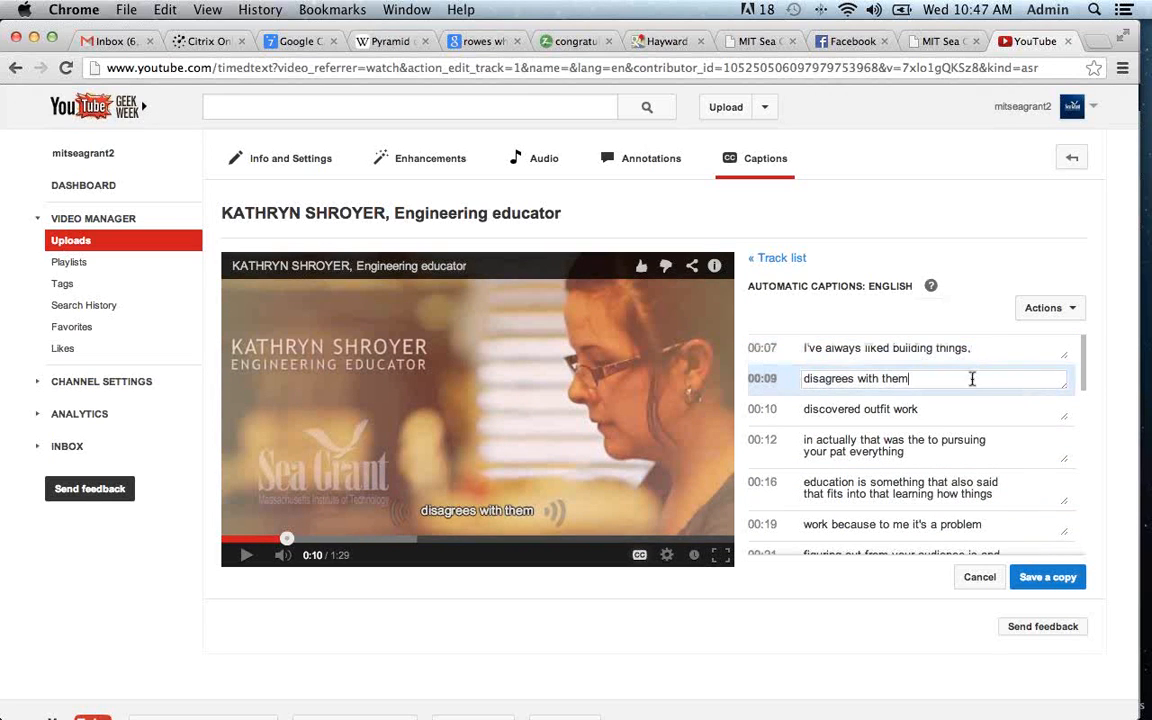
left_click_drag(972, 378, 787, 377)
type("creating things.")
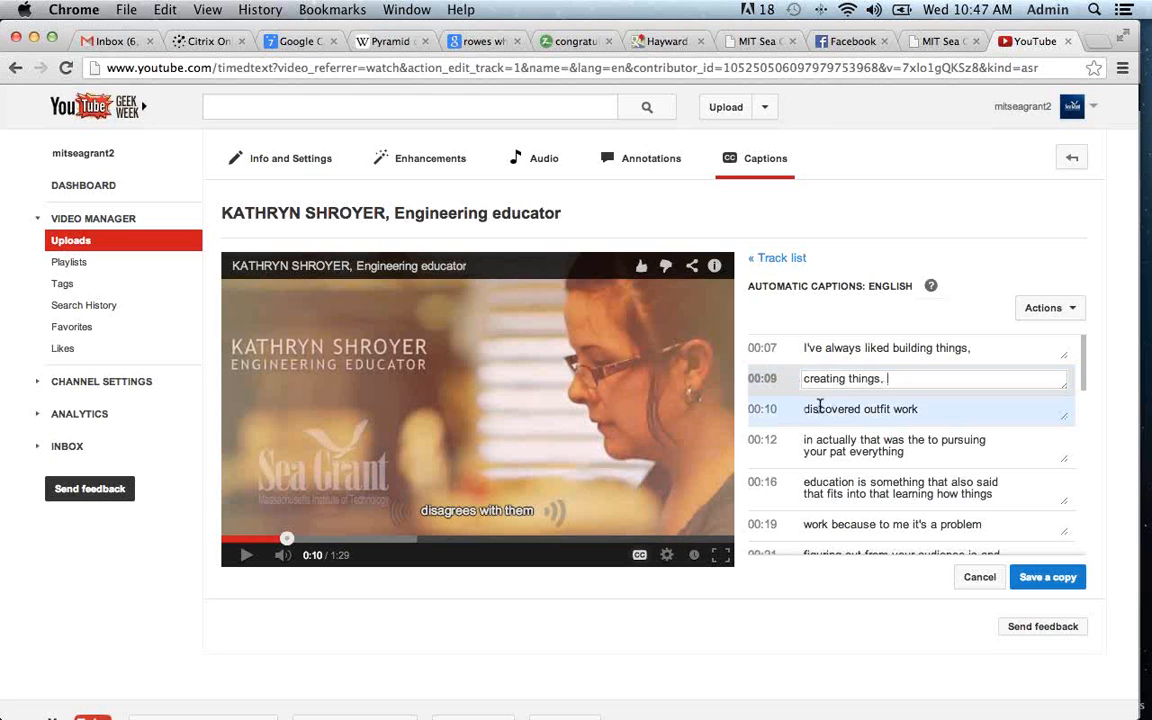
Play the video from the 00:10 caption and correct that caption's text to "discovering how things work"
left_click(770, 410)
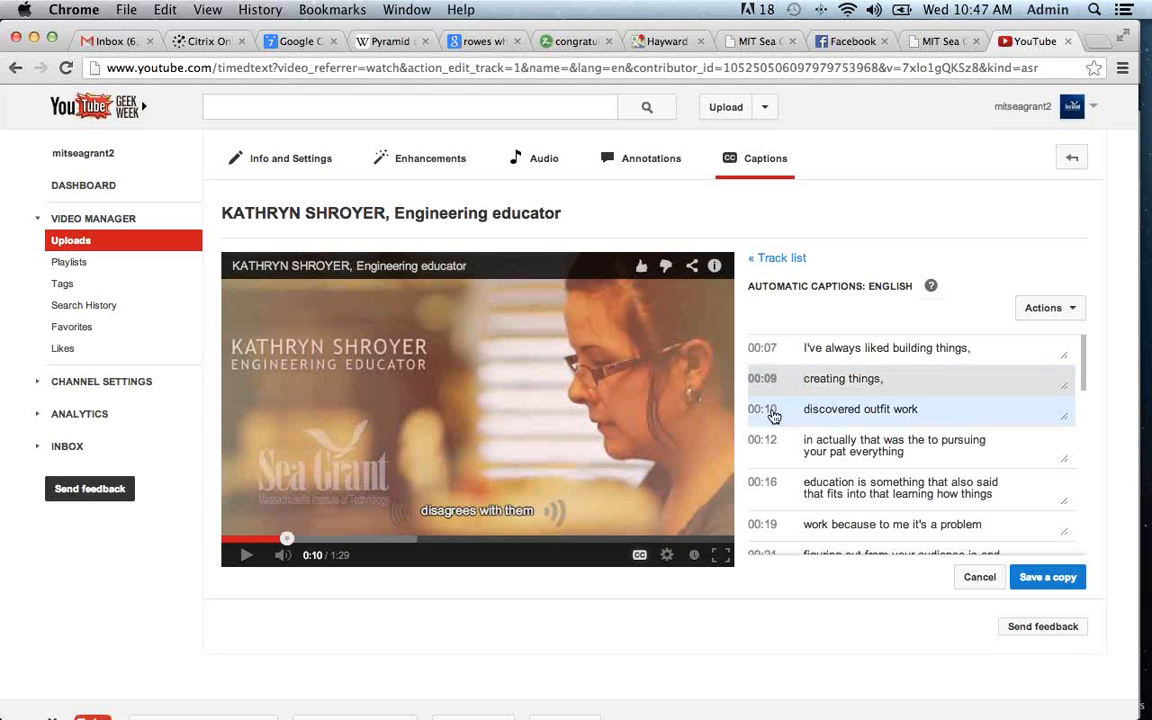
left_click(245, 555)
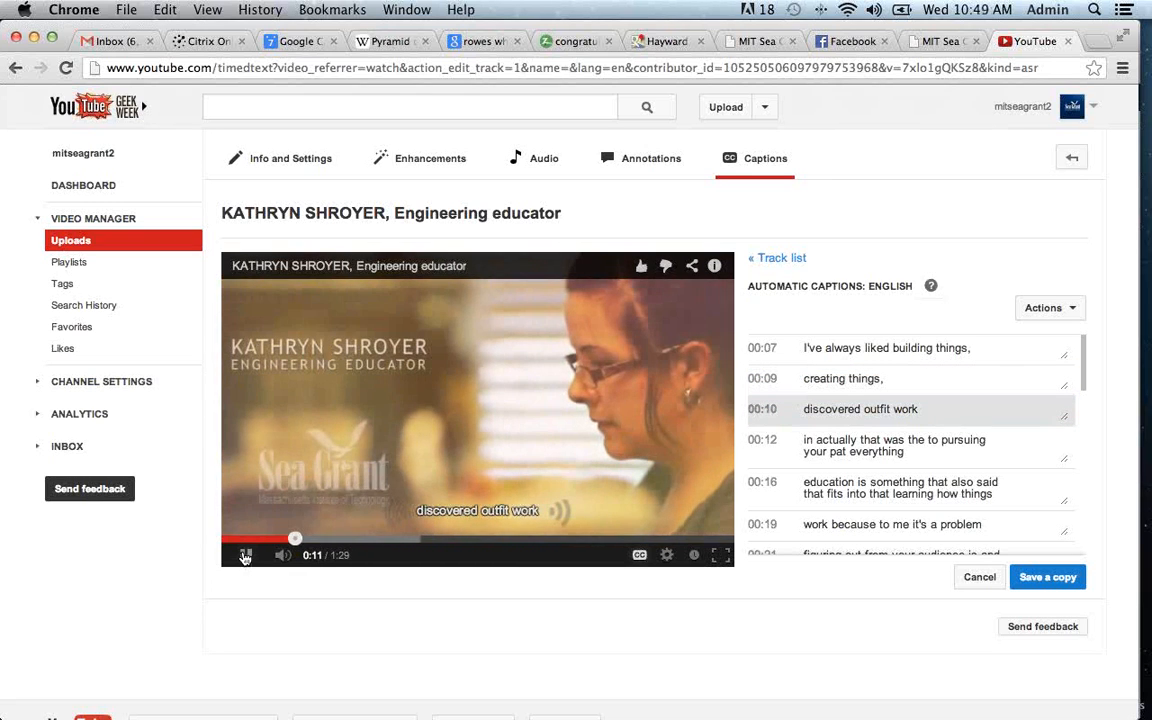
left_click(858, 410)
left_click_drag(891, 410, 777, 409)
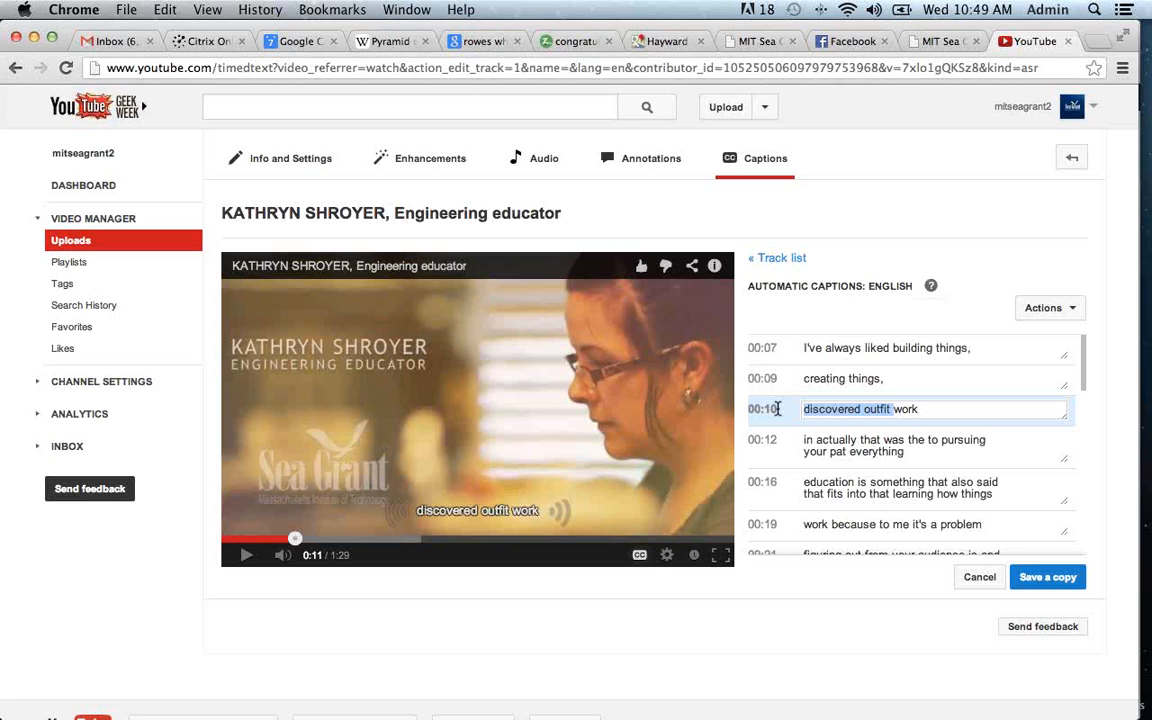
type("d")
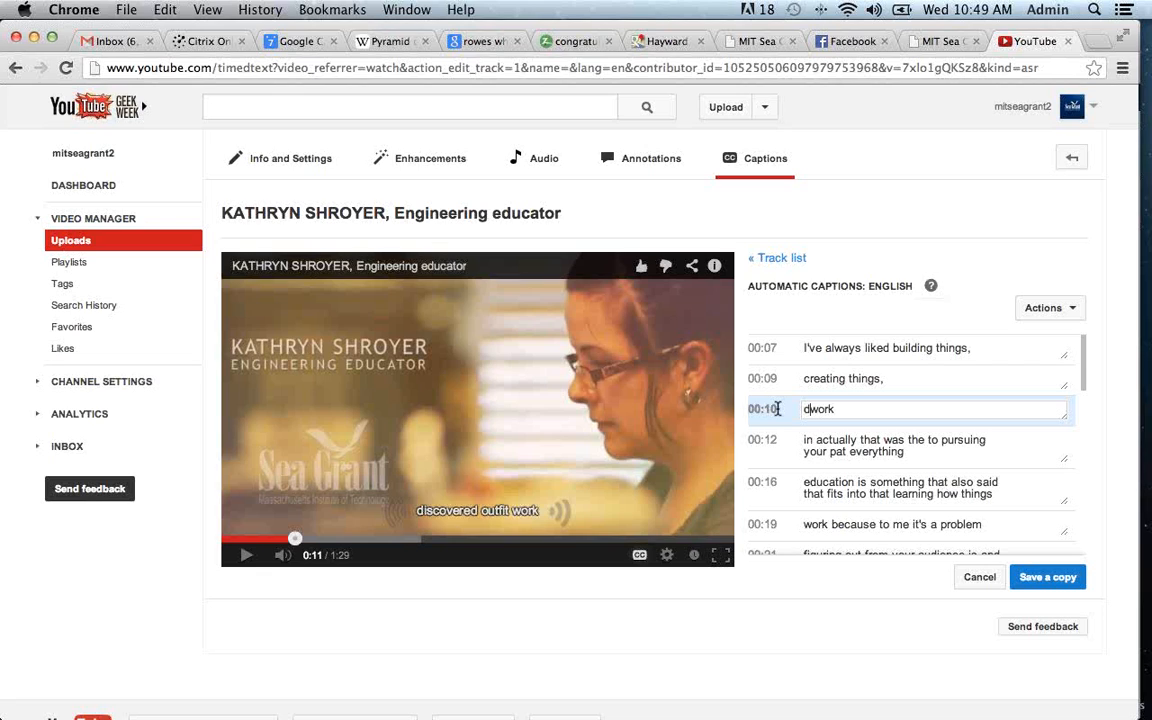
type("iscovering now things")
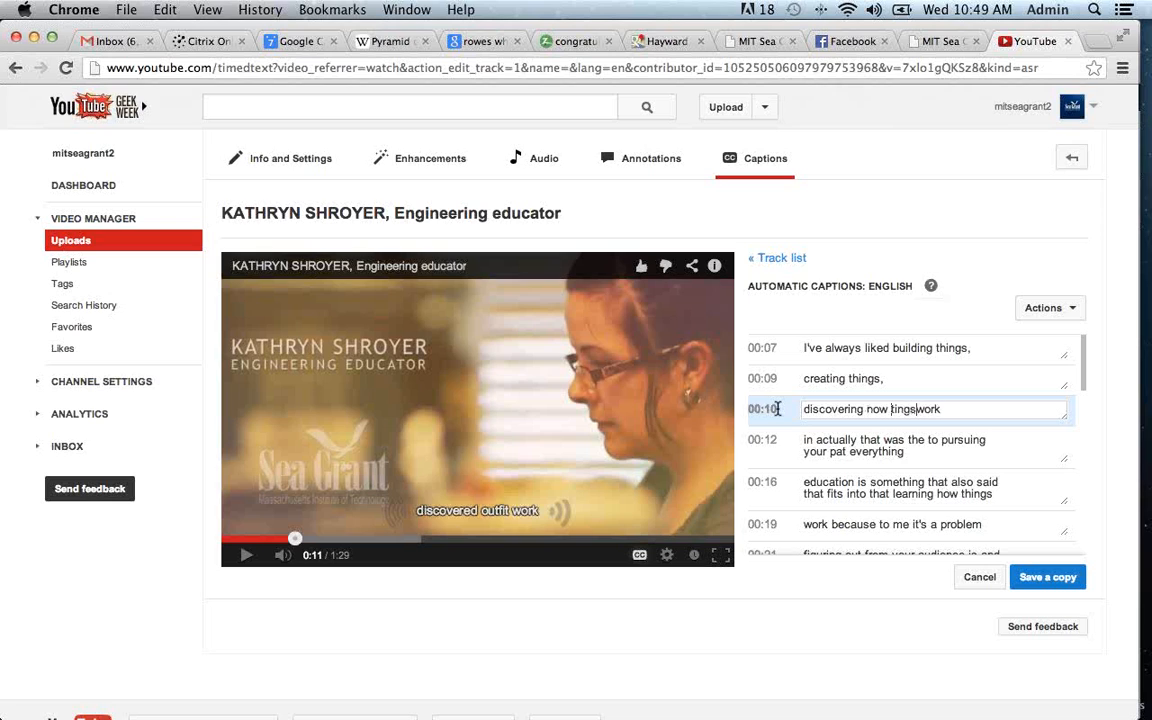
key("BackSpace")
key("BackSpace")
key("BackSpace")
key("BackSpace")
type("hings")
left_click(957, 411)
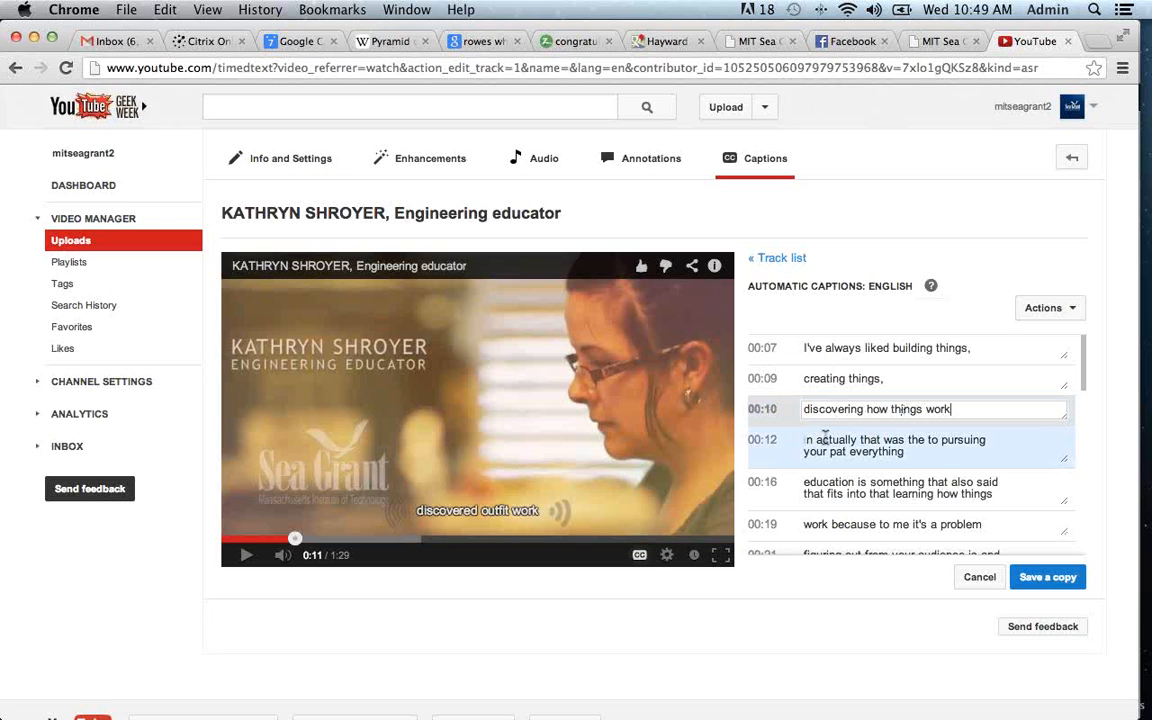
Play the video from the 00:12 caption and pause at 0:15 to hear the words spoken there
left_click(773, 444)
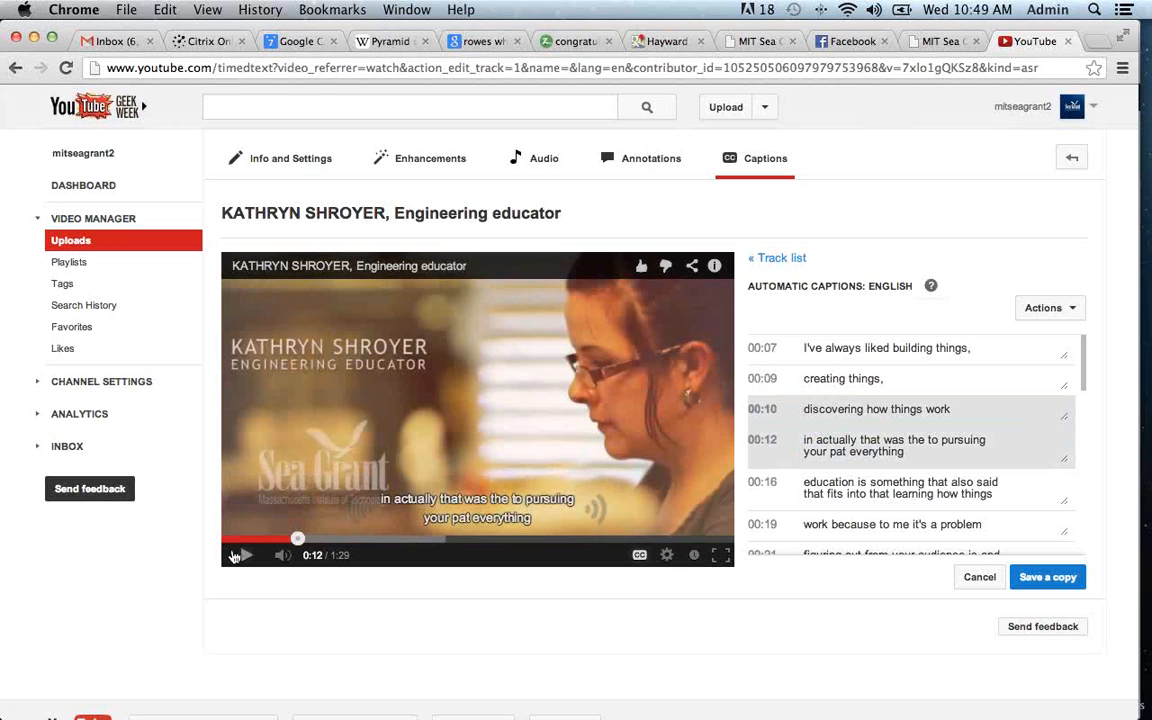
left_click(240, 556)
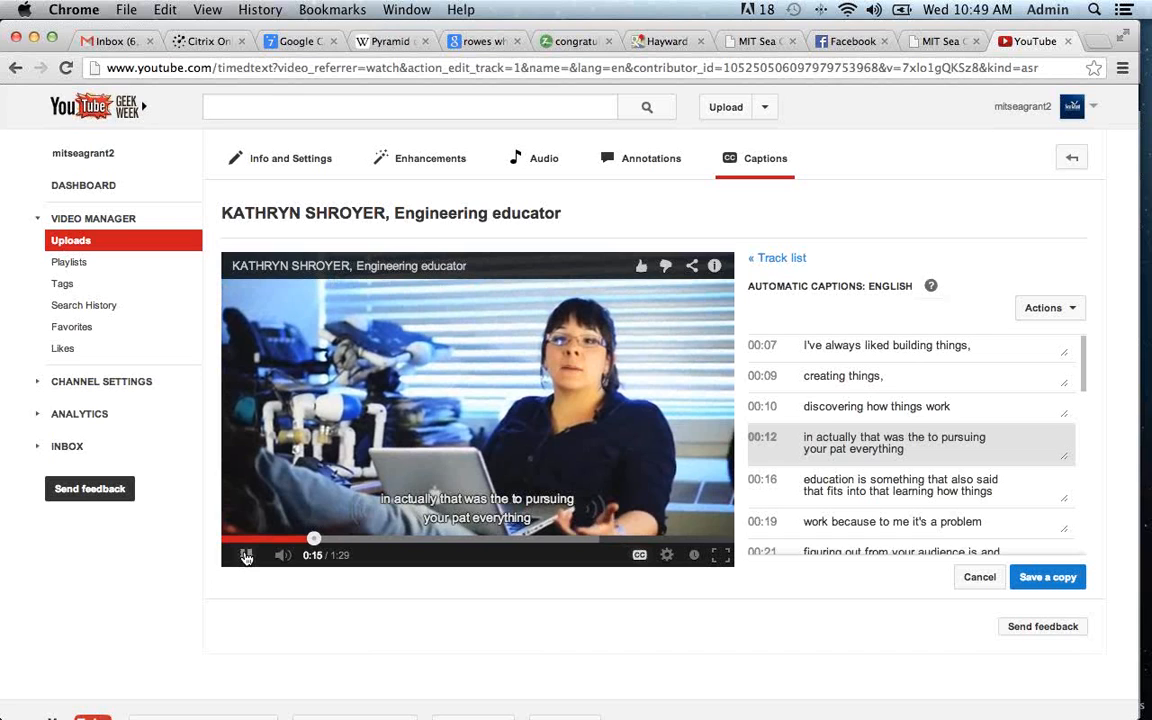
left_click(246, 556)
Replace the opening words of the 00:12 caption so its first line starts "and naturally that lead me to"
left_click(897, 436)
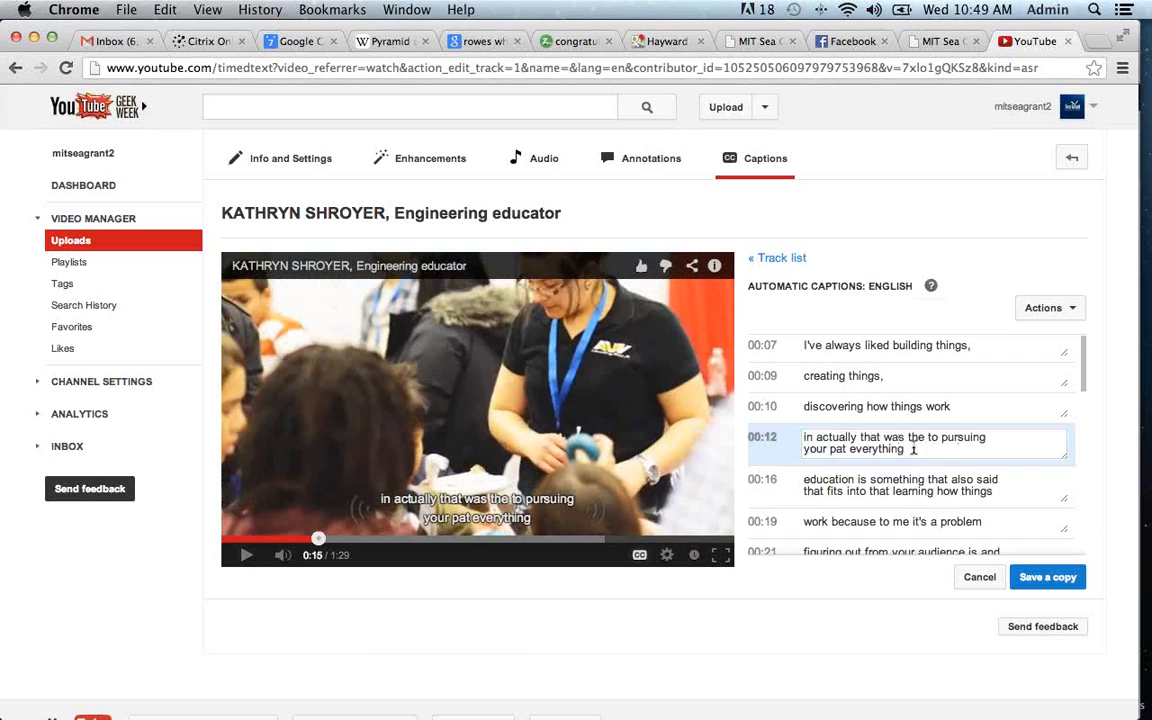
left_click(932, 437)
left_click_drag(922, 437, 805, 437)
key("BackSpace")
key("Delete")
key("Delete")
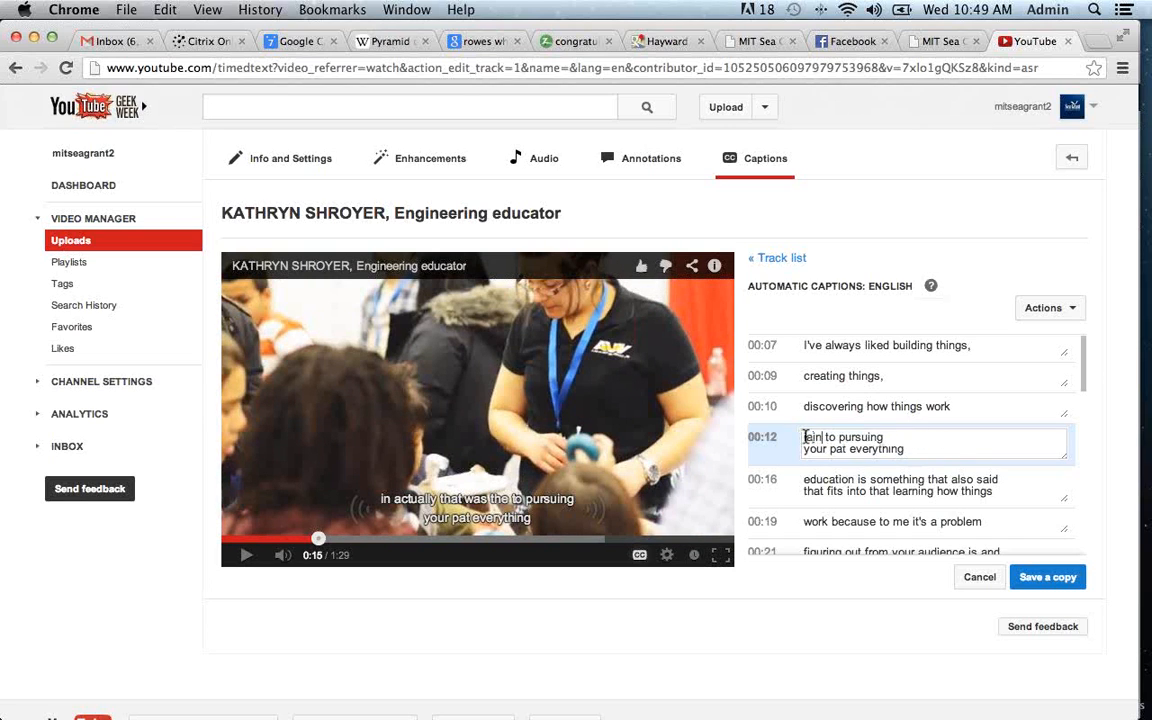
type("and natural")
type("hat lead me to")
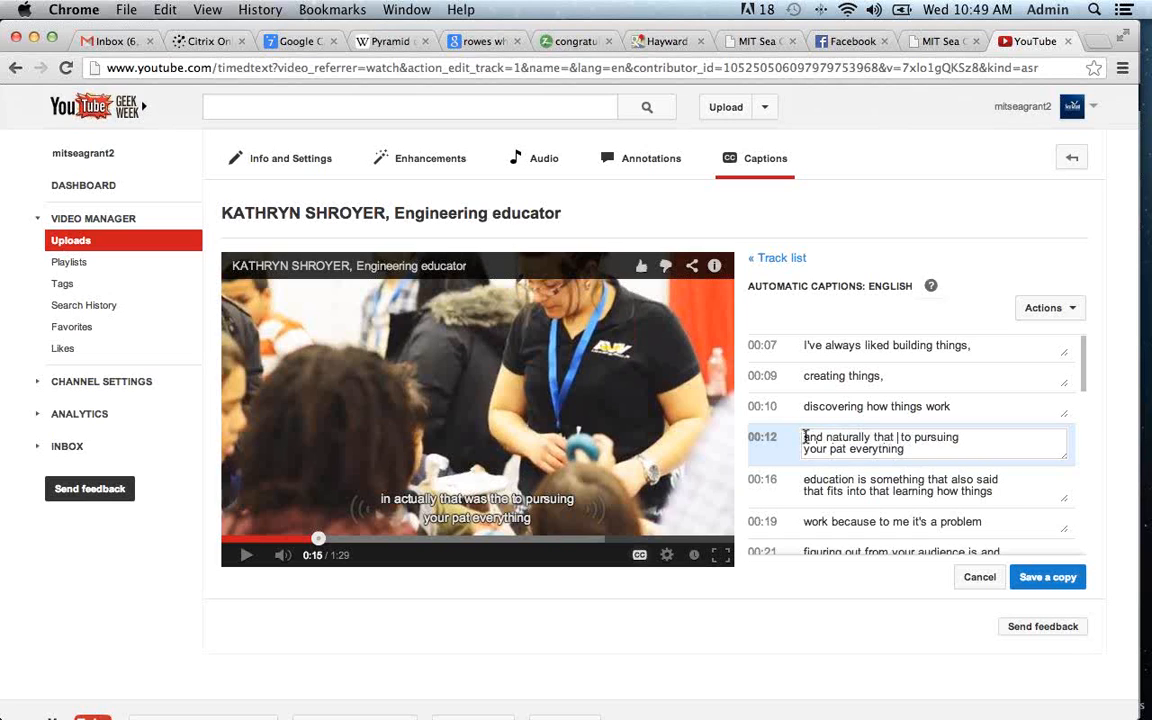
key("BackSpace")
key("BackSpace")
key("BackSpace")
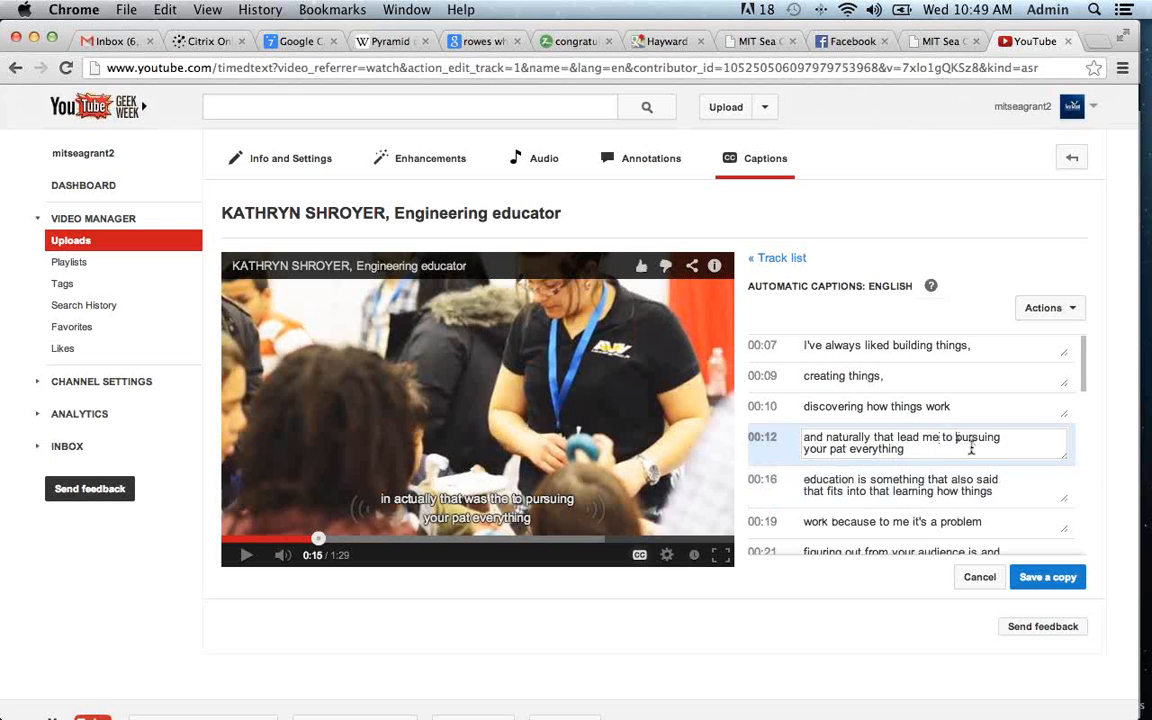
Break the 00:12 caption before "pursuing" and make its second line read "pursuing engineering at MIT."
key("Return")
left_click(921, 451)
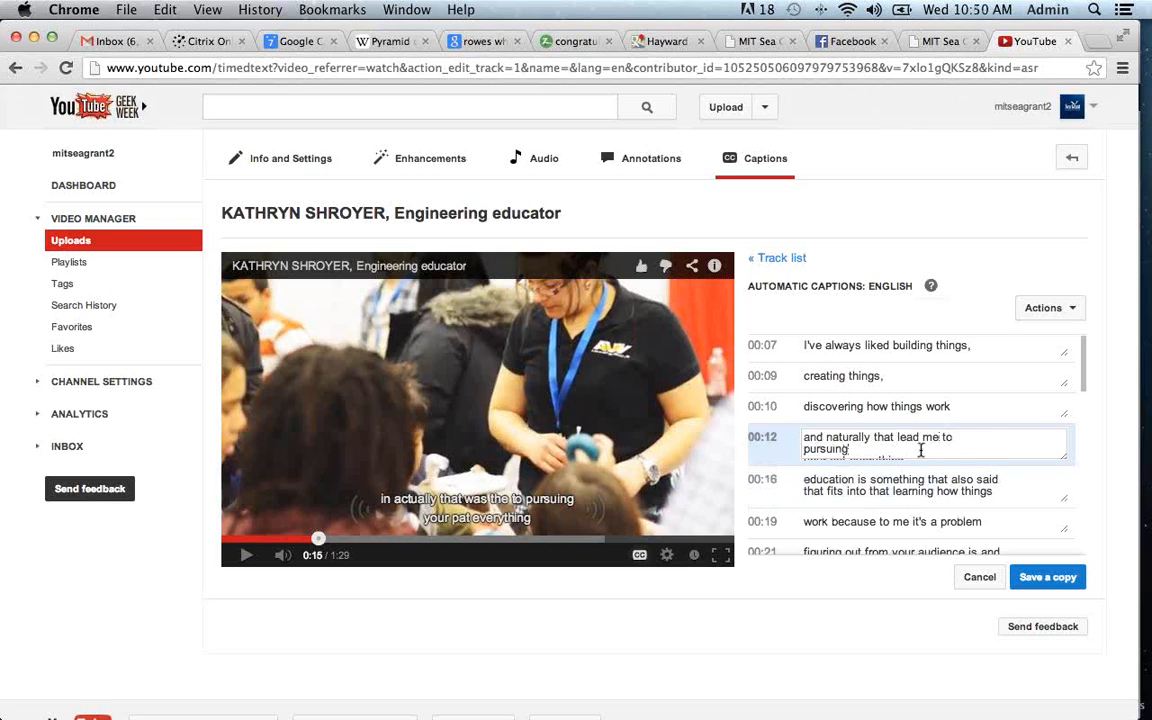
key("Delete")
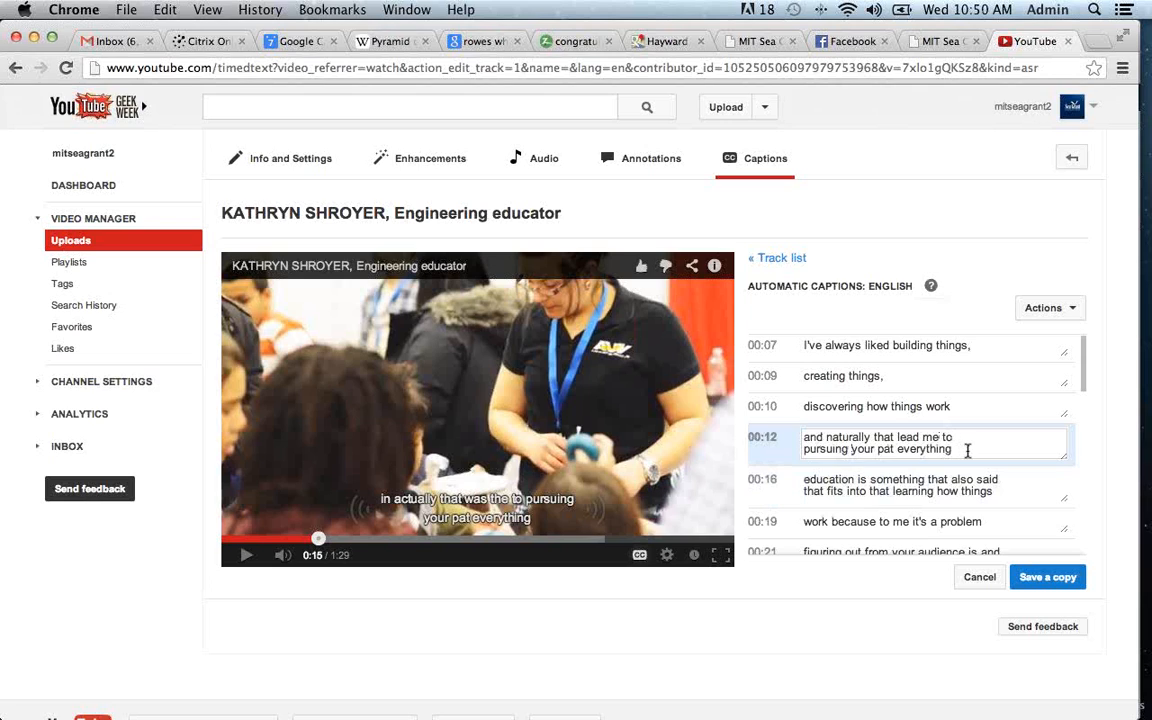
left_click_drag(981, 452, 864, 451)
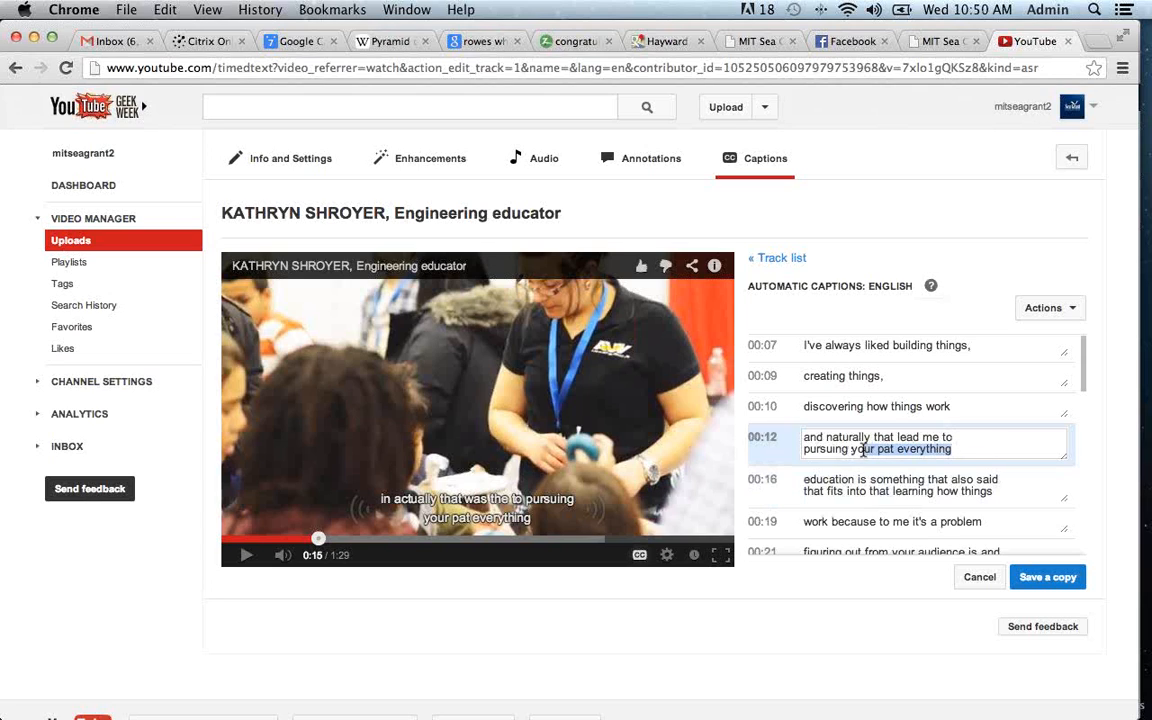
type("a")
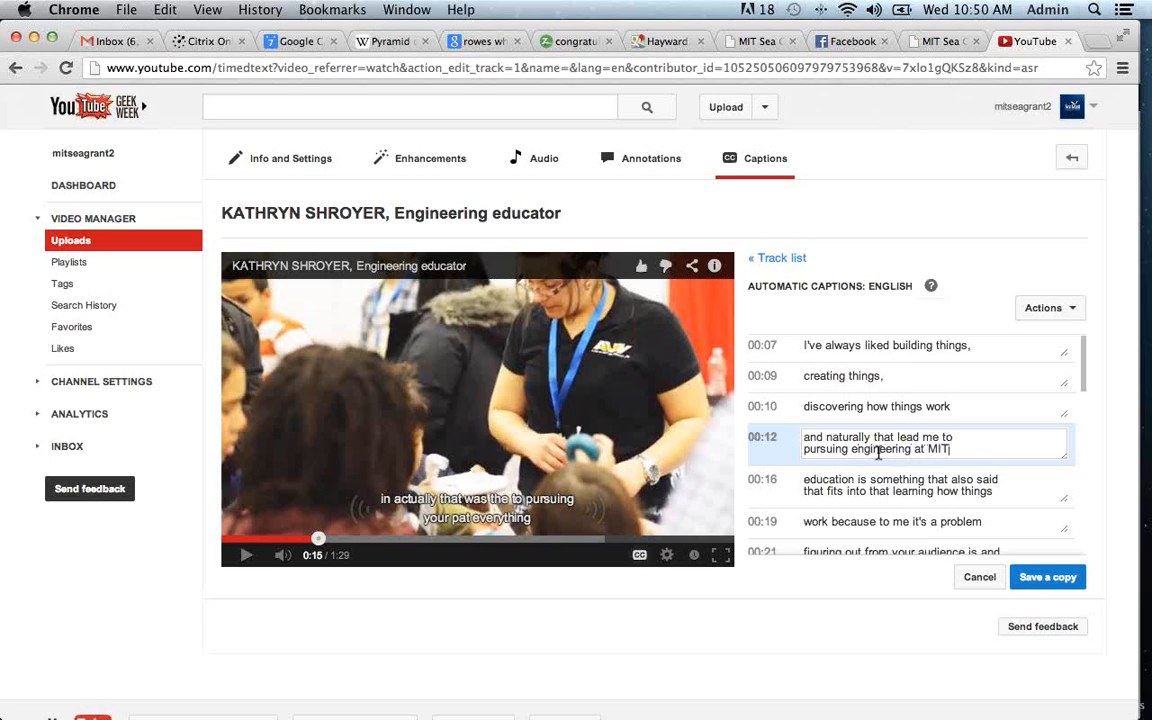
type(".")
Play the video on through the 00:16 caption and pause at 0:20
left_click(246, 555)
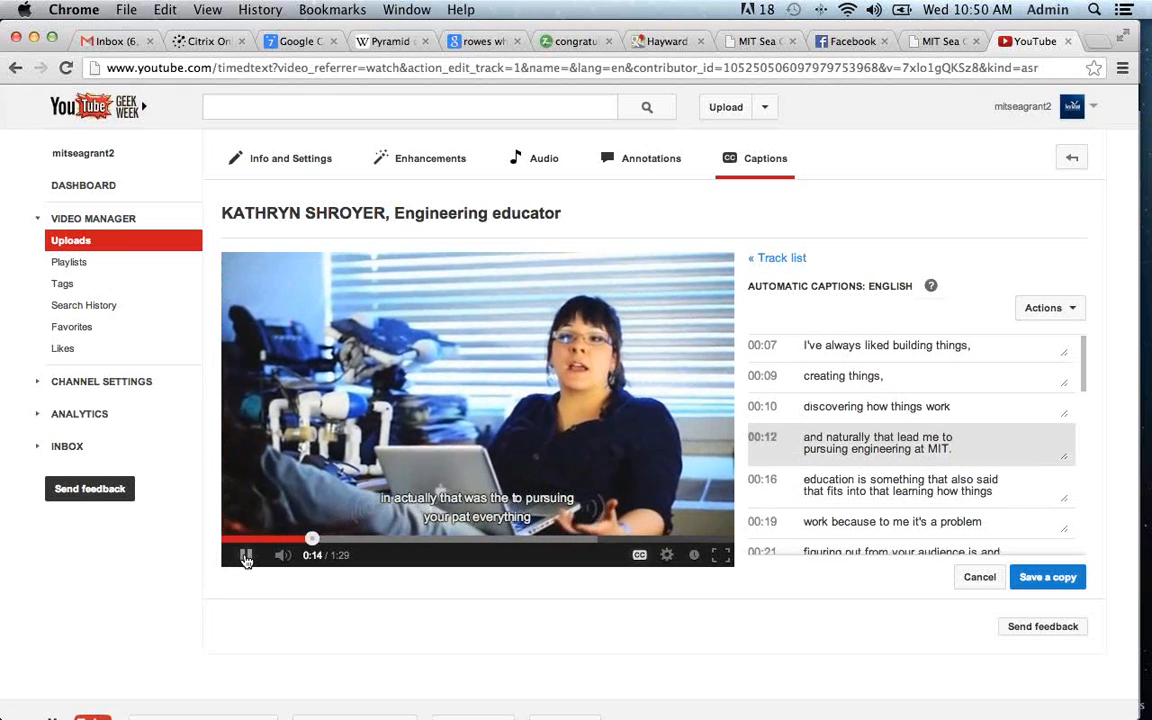
left_click(246, 557)
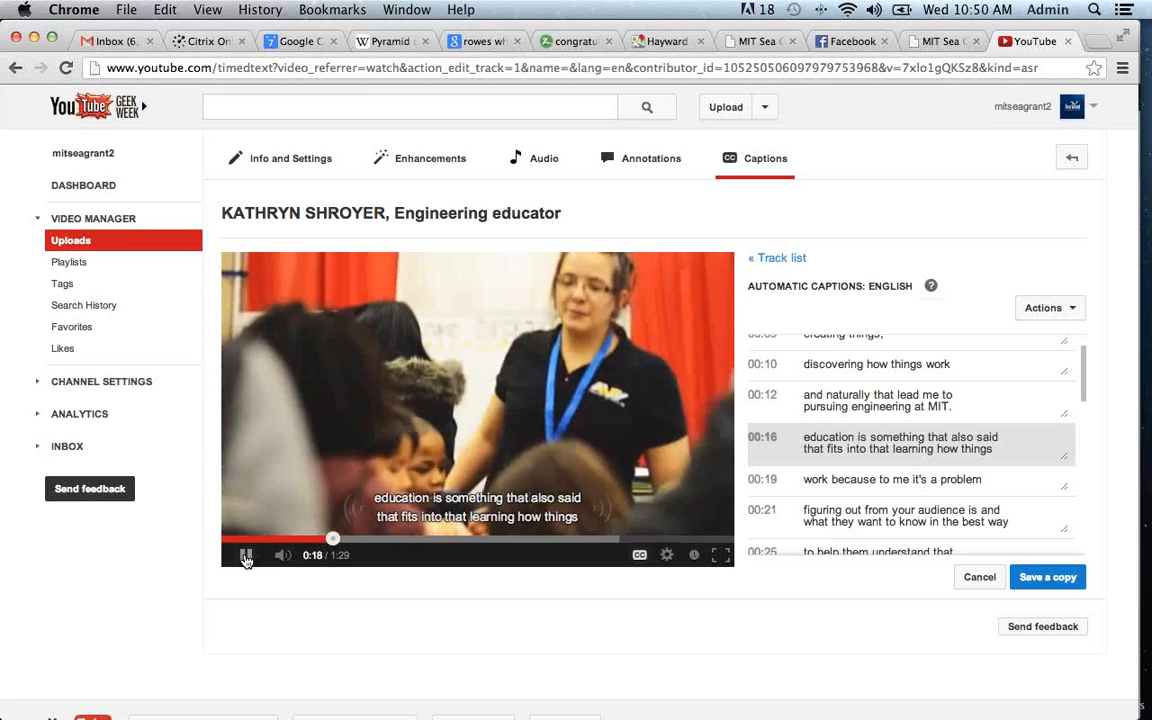
left_click(538, 519)
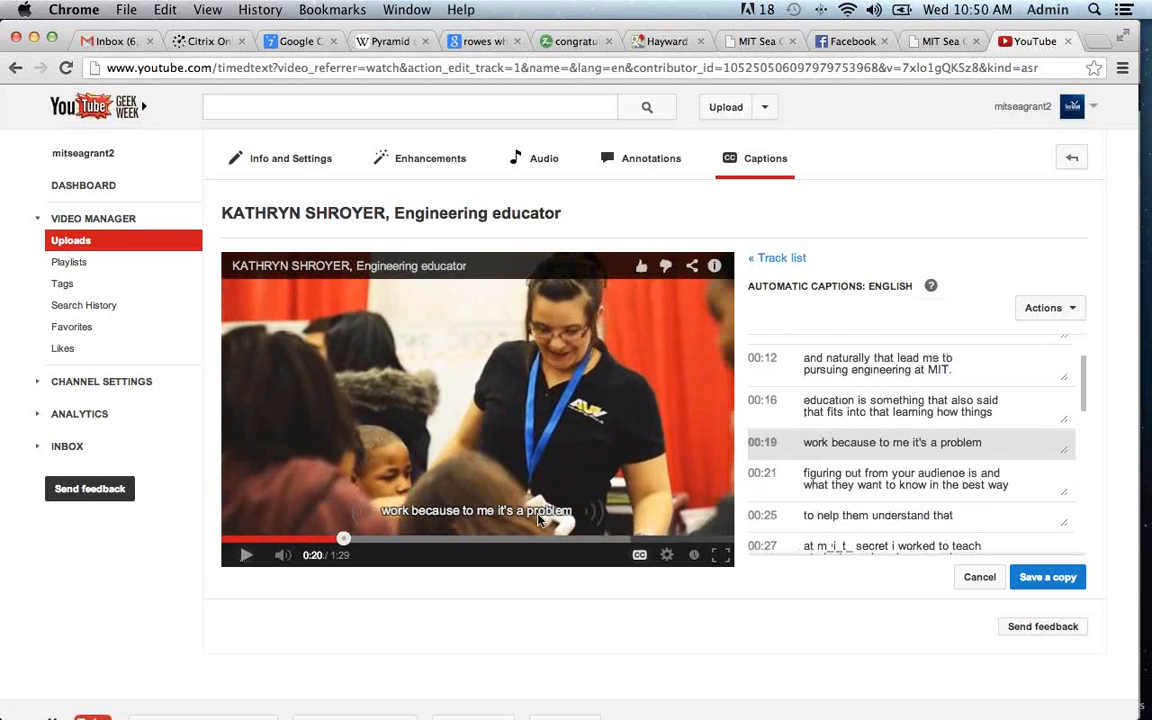
Capitalize the first word of the 00:16 caption so it begins "Education is"
left_click(853, 404)
left_click_drag(842, 400, 753, 400)
type("E")
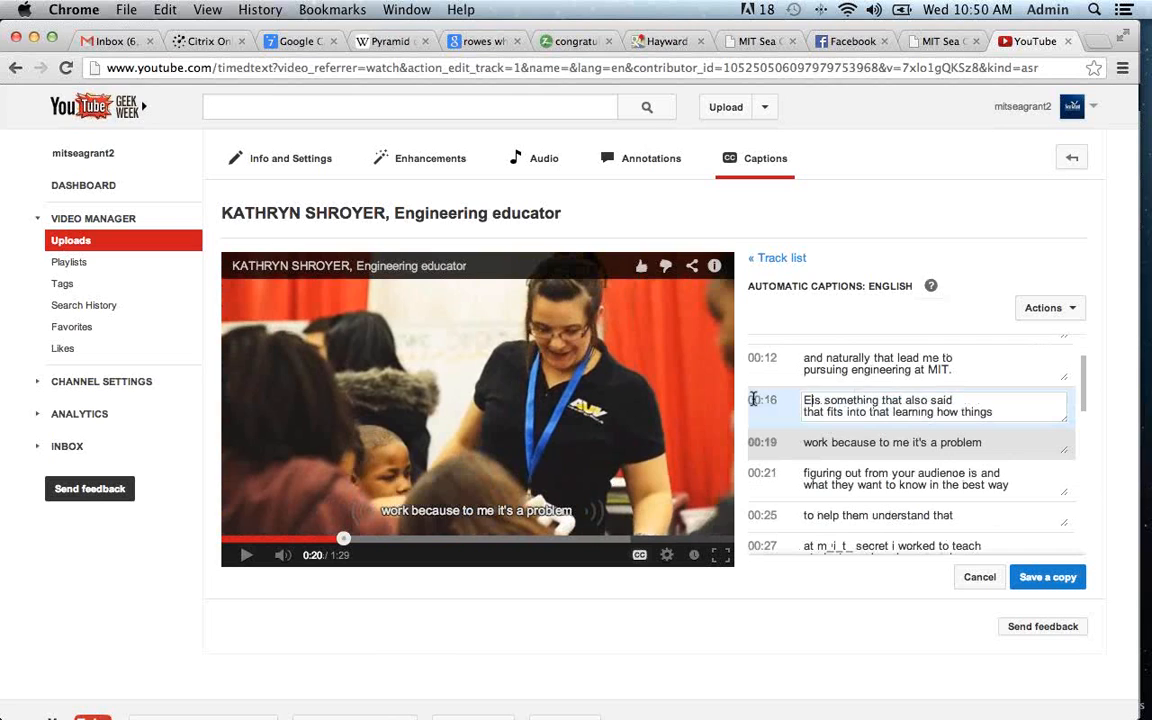
type("d")
key("BackSpace")
type("ducation i")
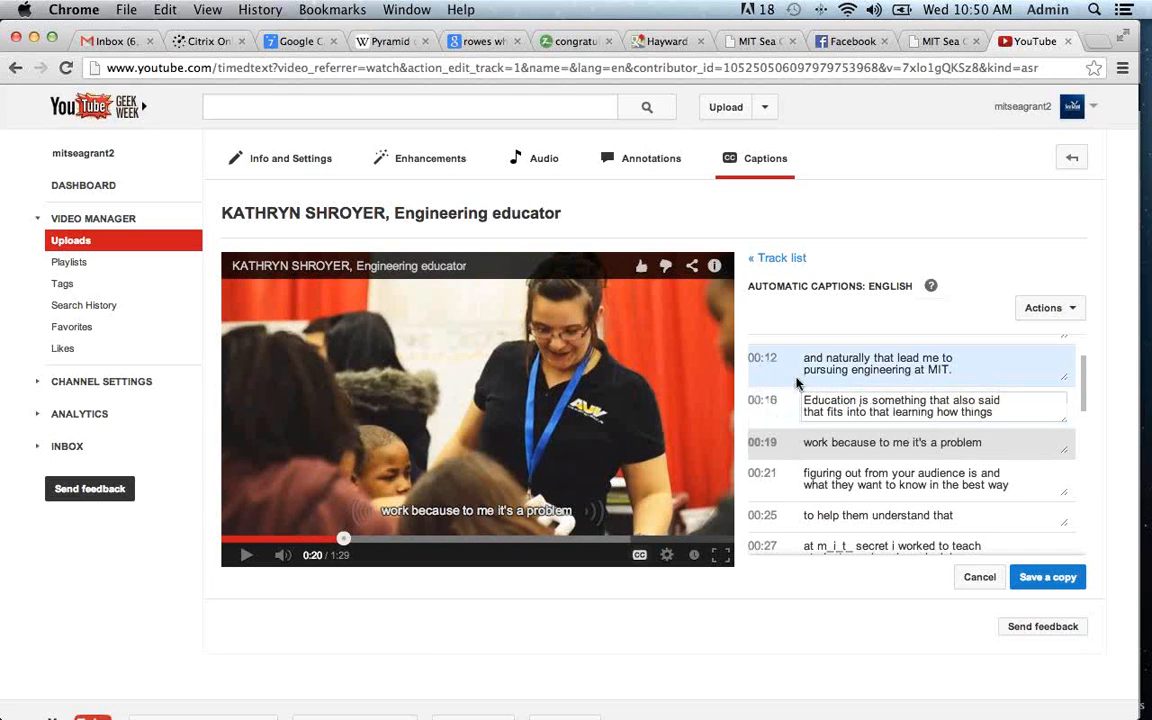
Replay the video from the 00:16 caption, pause at 0:17, and delete "said" from that caption's first line
left_click(767, 402)
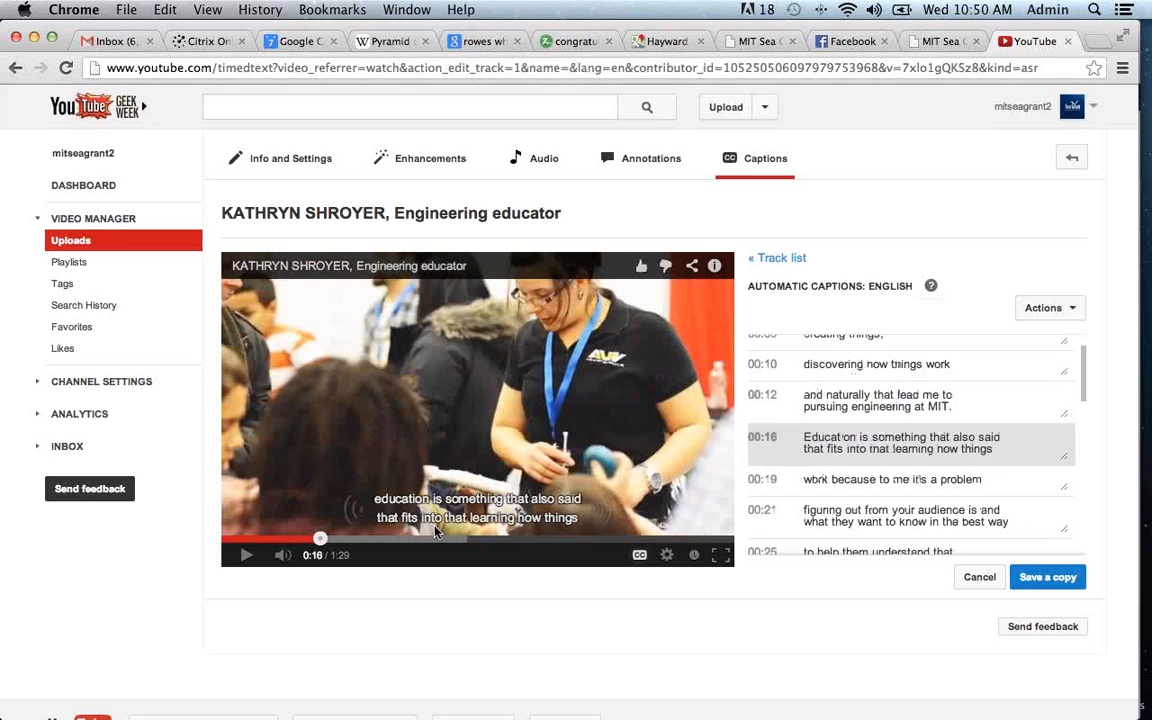
left_click(246, 555)
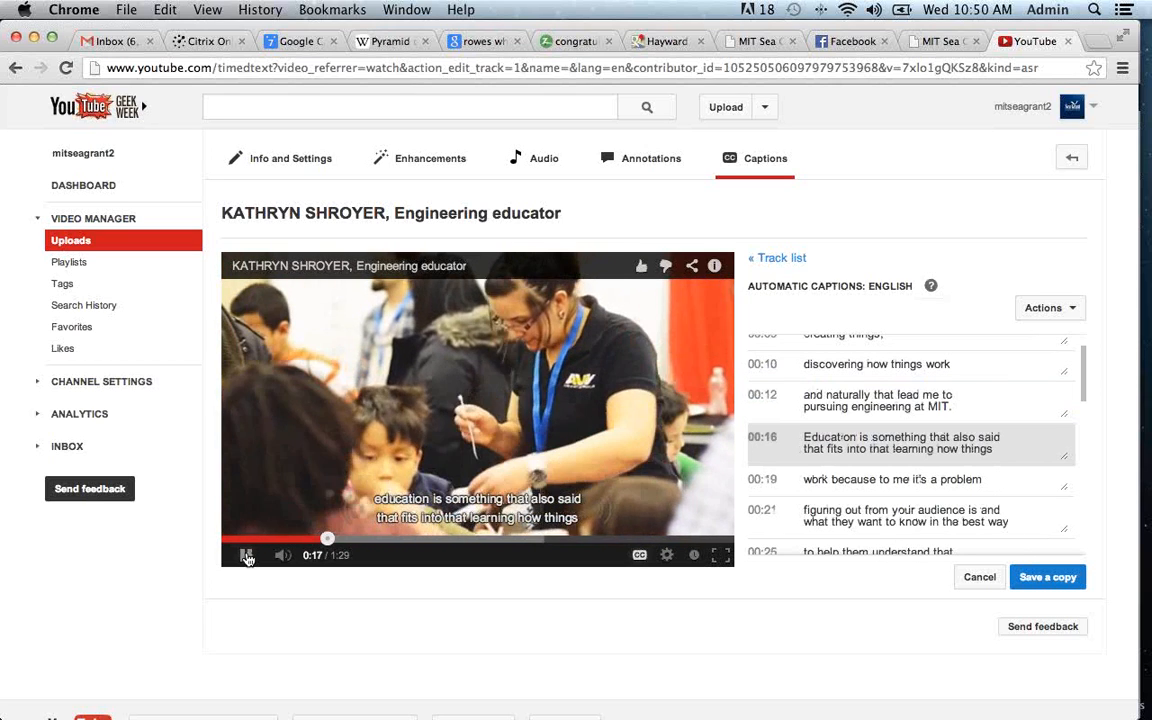
left_click(953, 446)
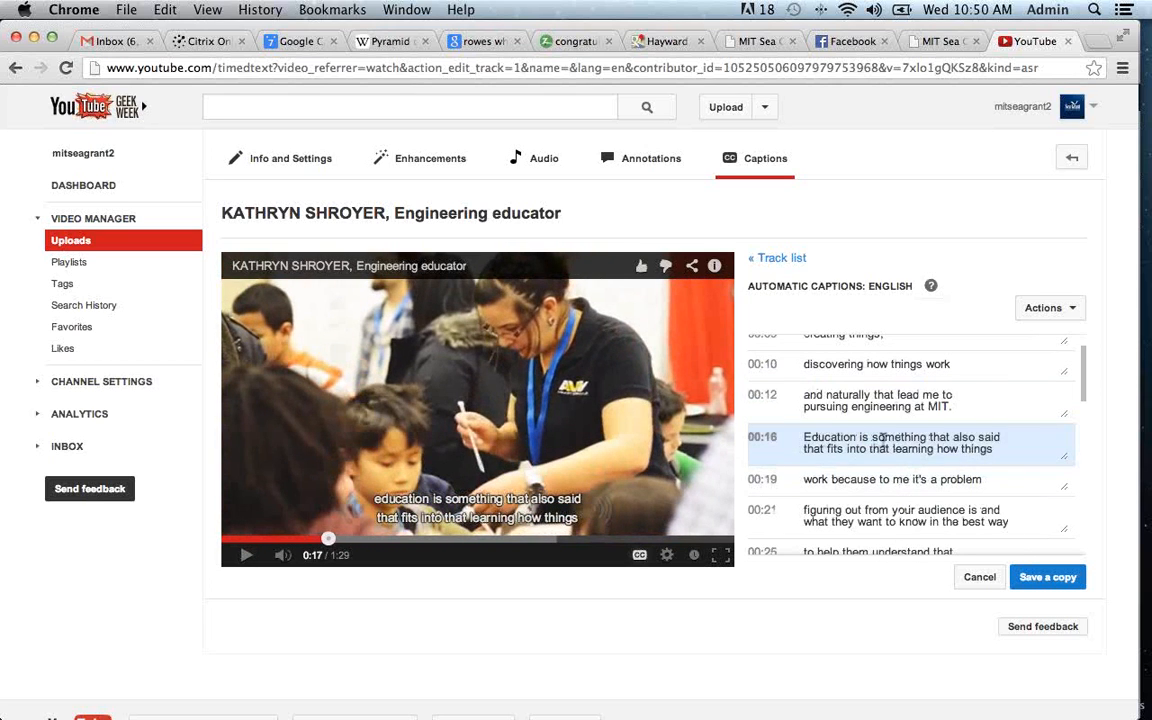
left_click(987, 441)
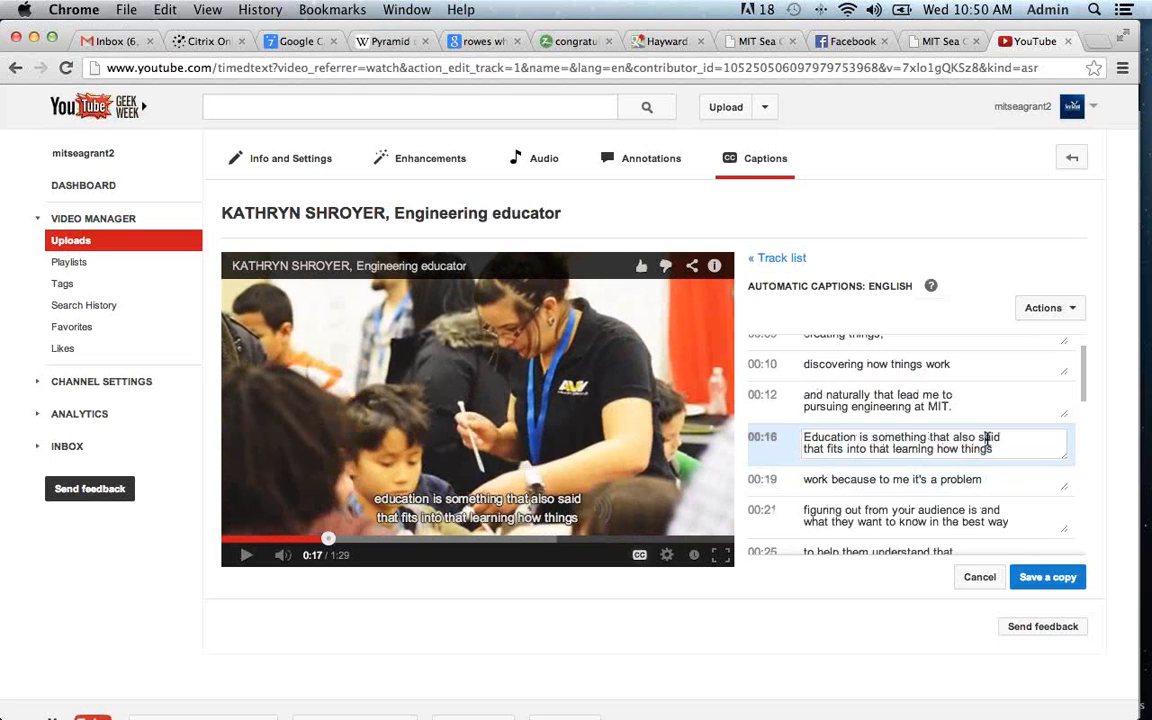
double_click(987, 441)
key("BackSpace")
Play the video to 0:19, pause it, and delete "that" before "fits" in the 00:16 caption
left_click(244, 557)
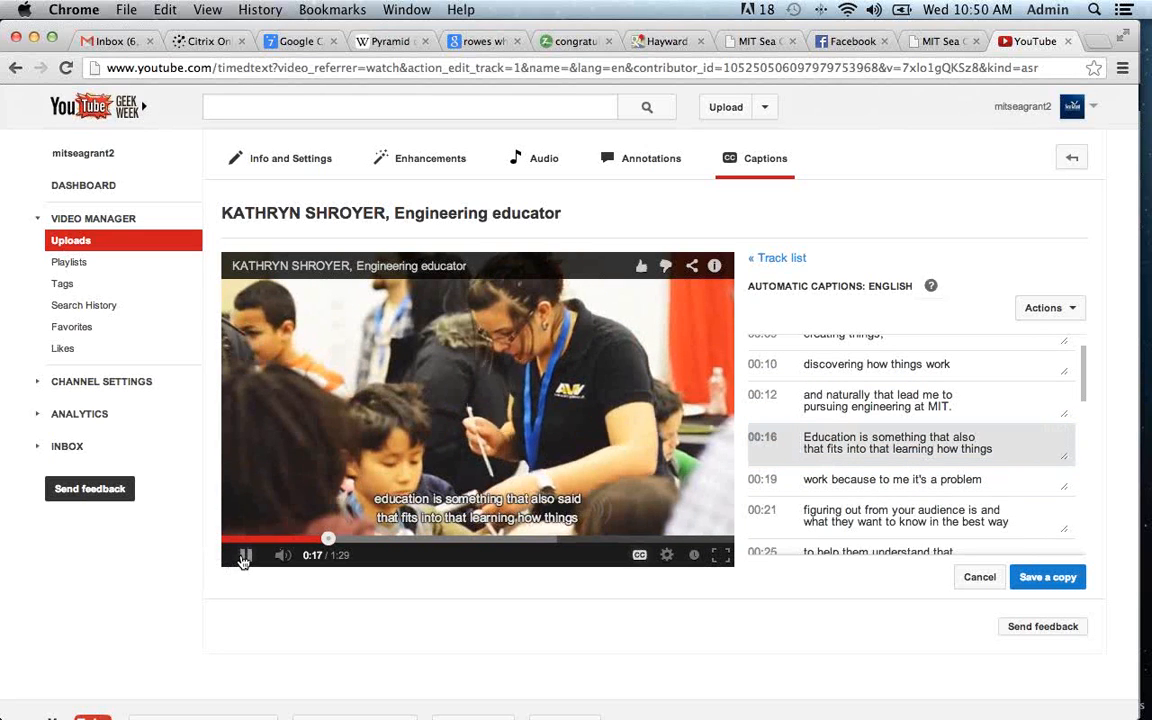
left_click(244, 557)
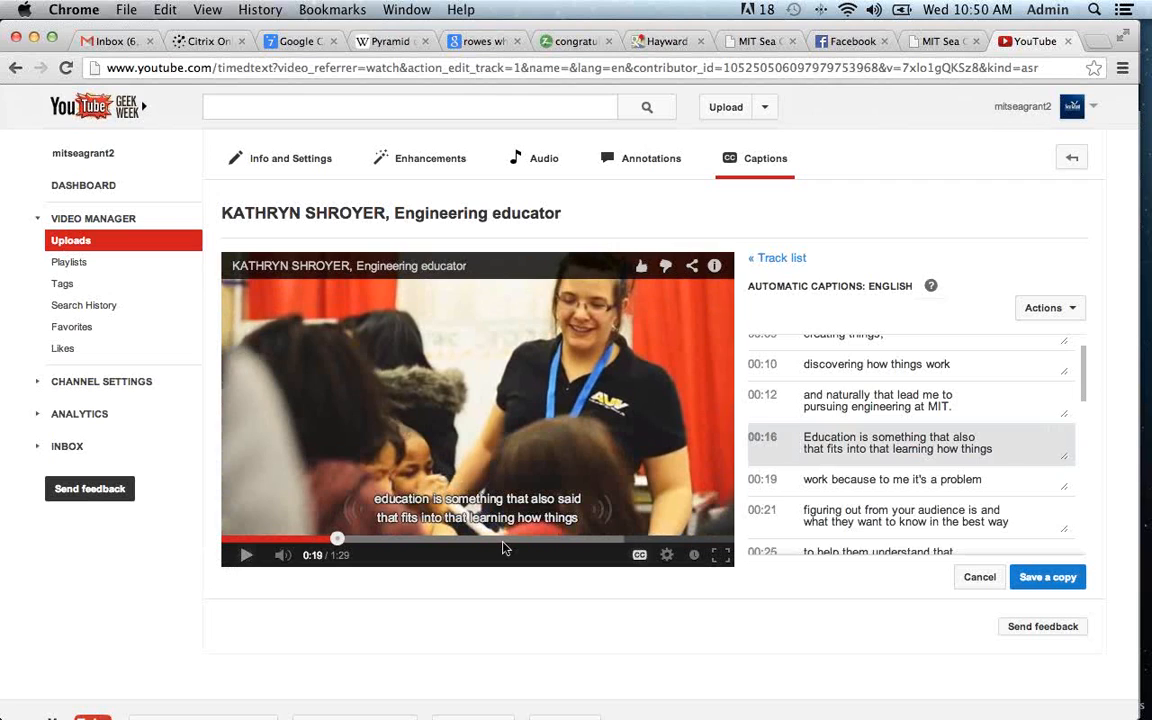
double_click(814, 449)
key("BackSpace")
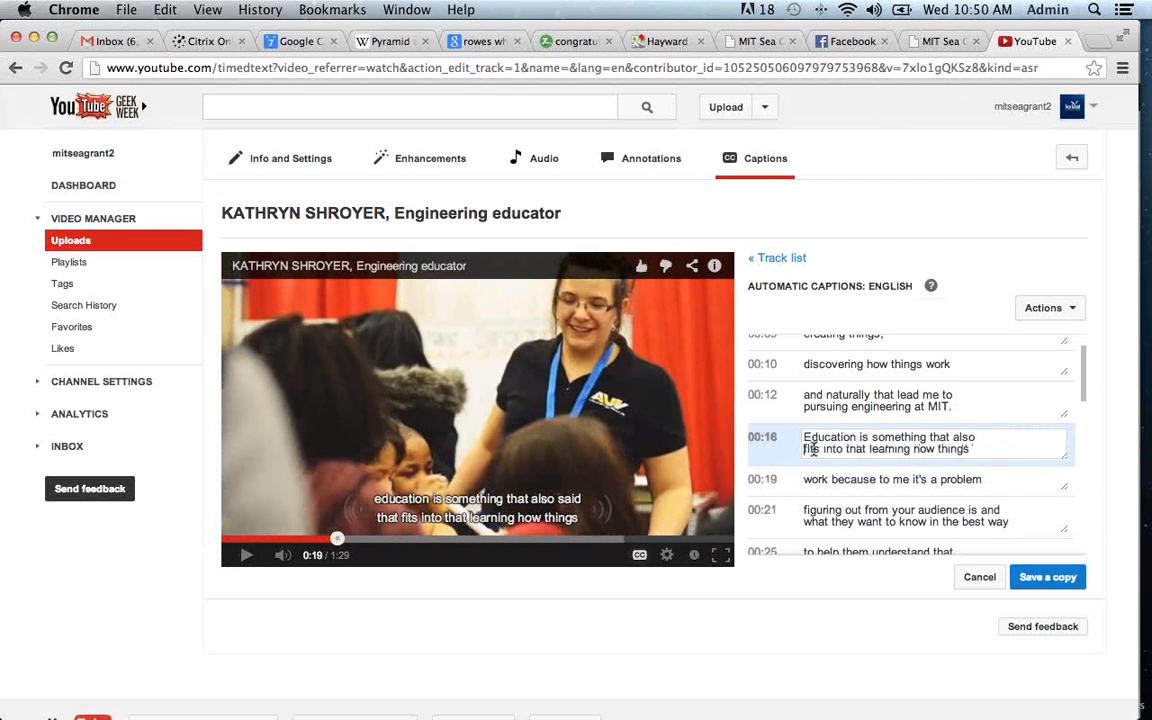
Play on to 0:20, jump back slightly, and replay that passage to hear how the 00:16 caption's sentence ends
left_click(248, 558)
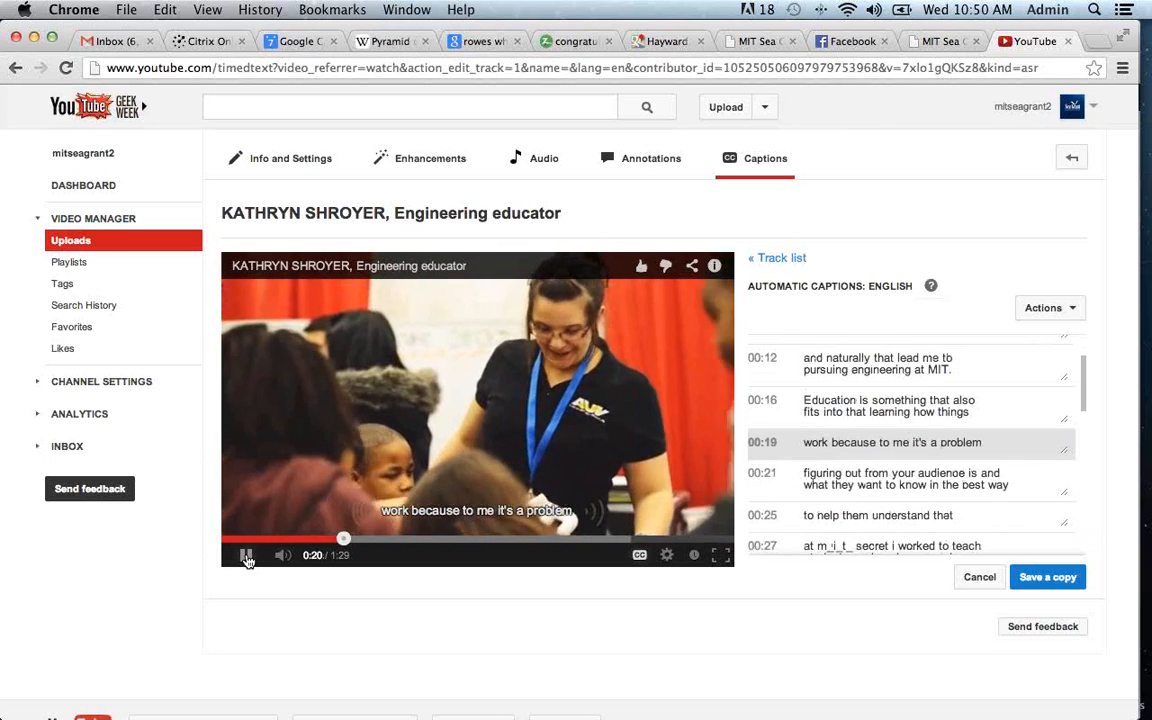
left_click(248, 560)
left_click(334, 539)
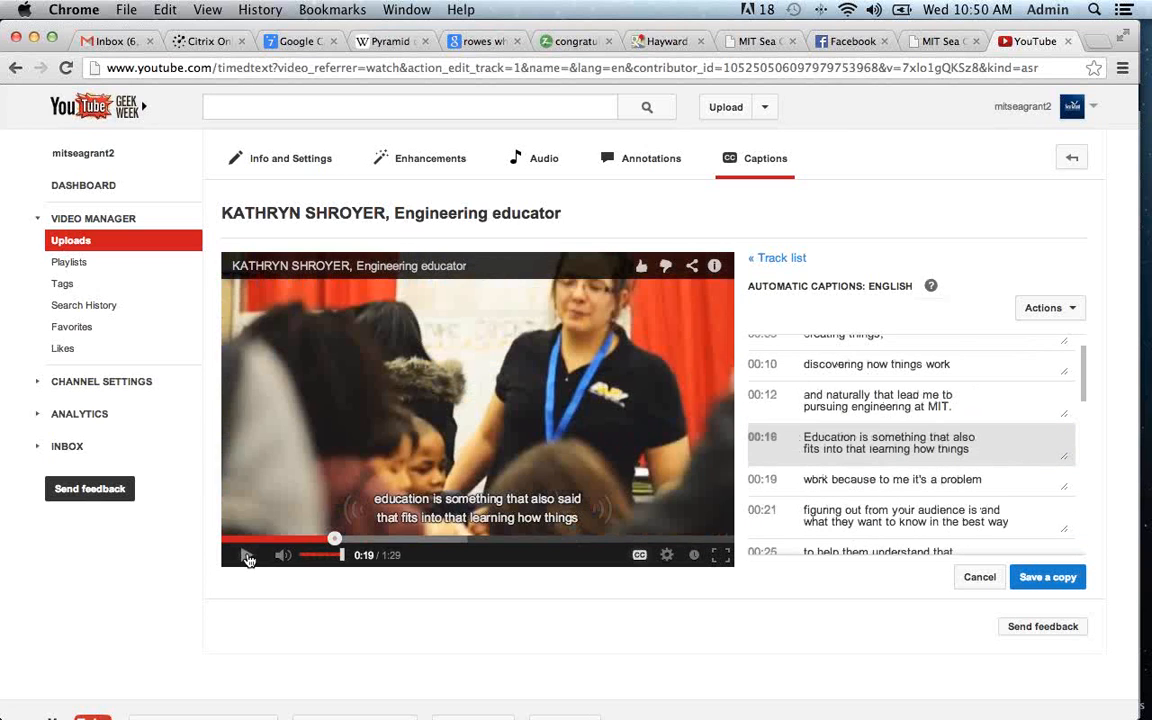
left_click(248, 558)
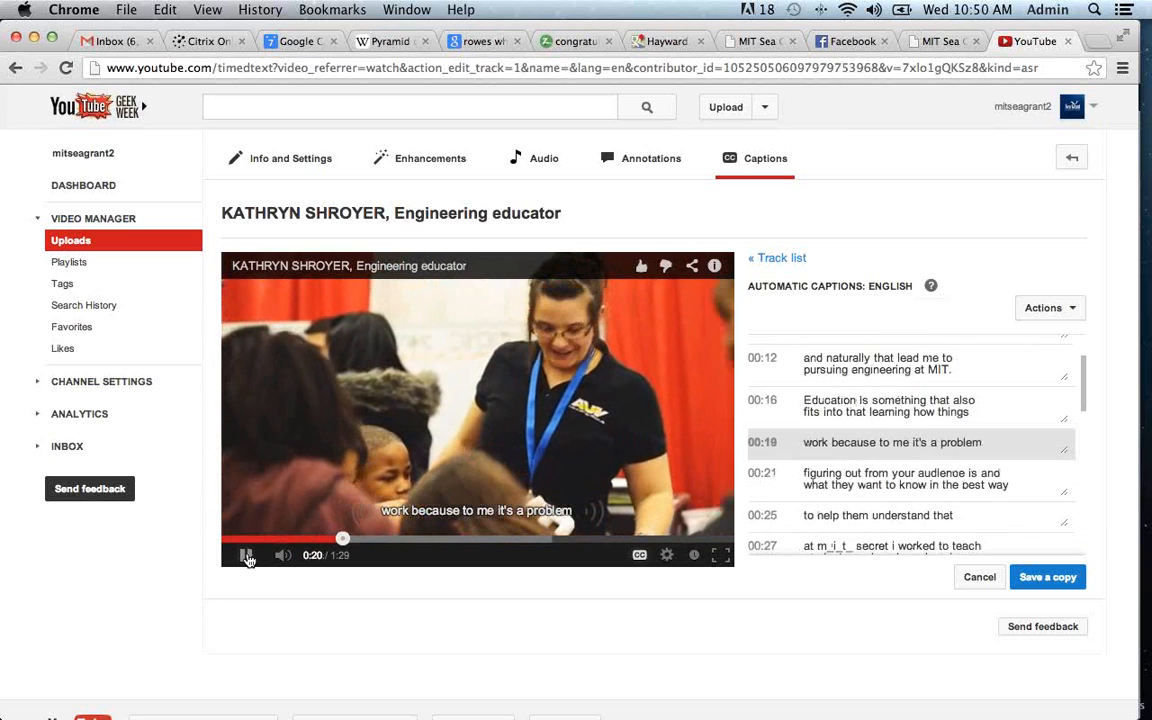
left_click(248, 558)
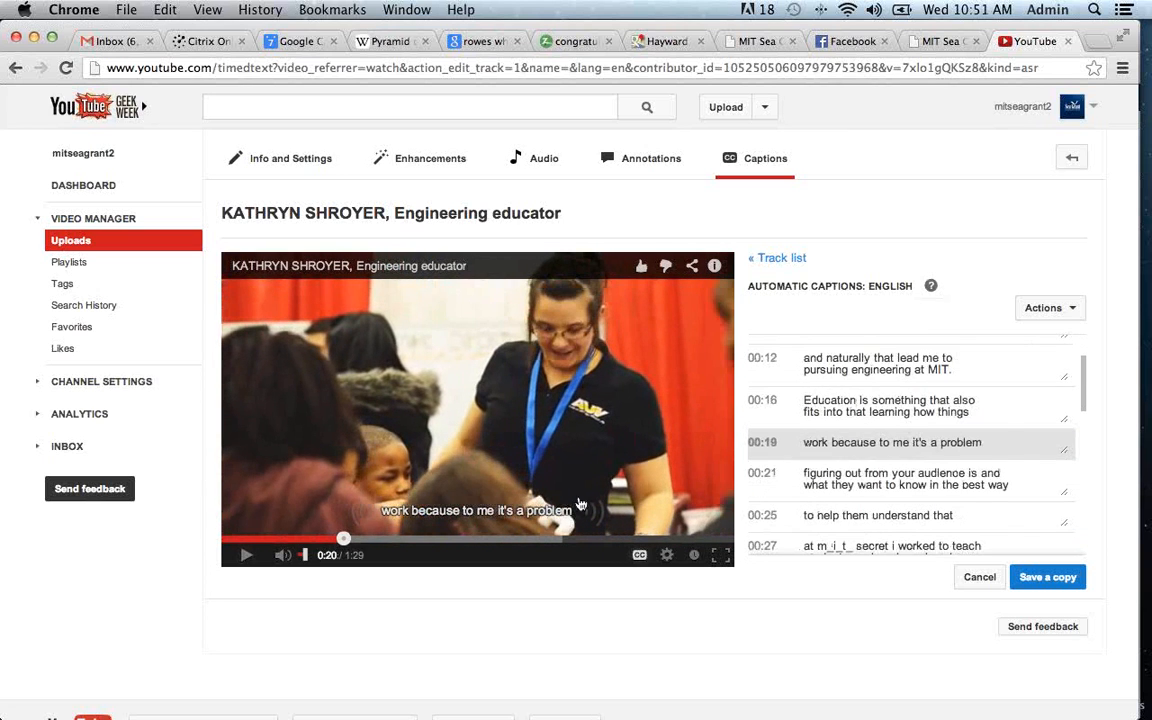
Correct the second line of the 00:16 caption to "fits into learning how things work"
left_click(867, 412)
left_click(971, 412)
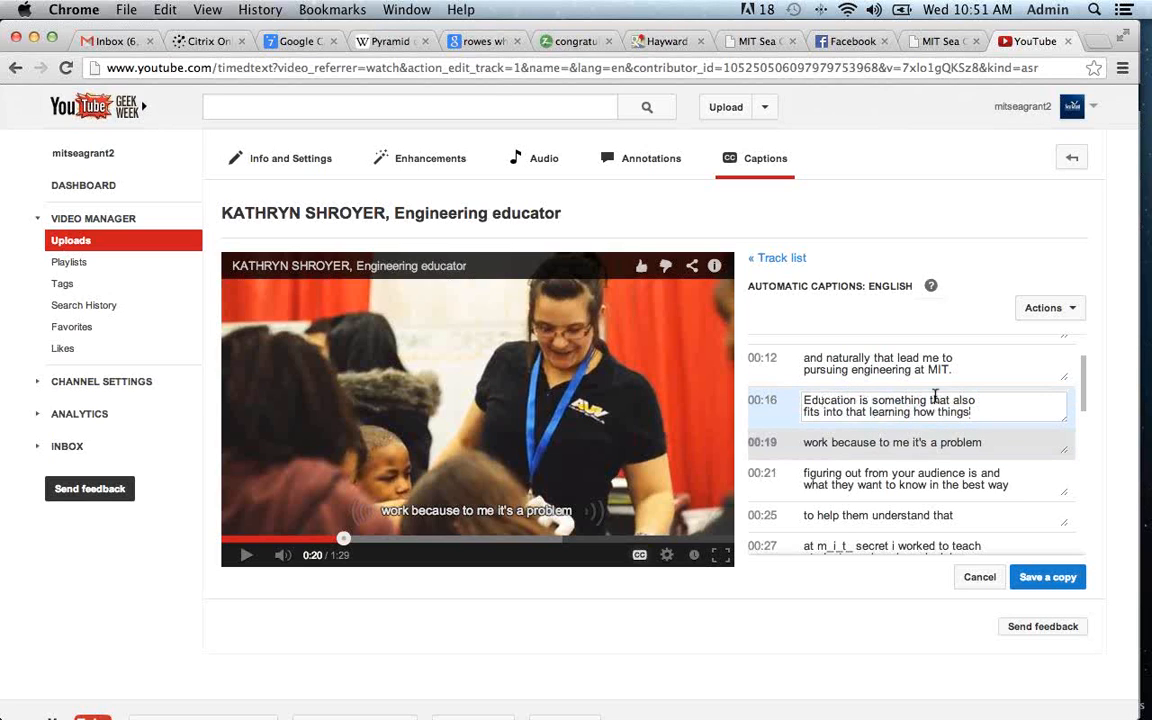
double_click(860, 412)
key("BackSpace")
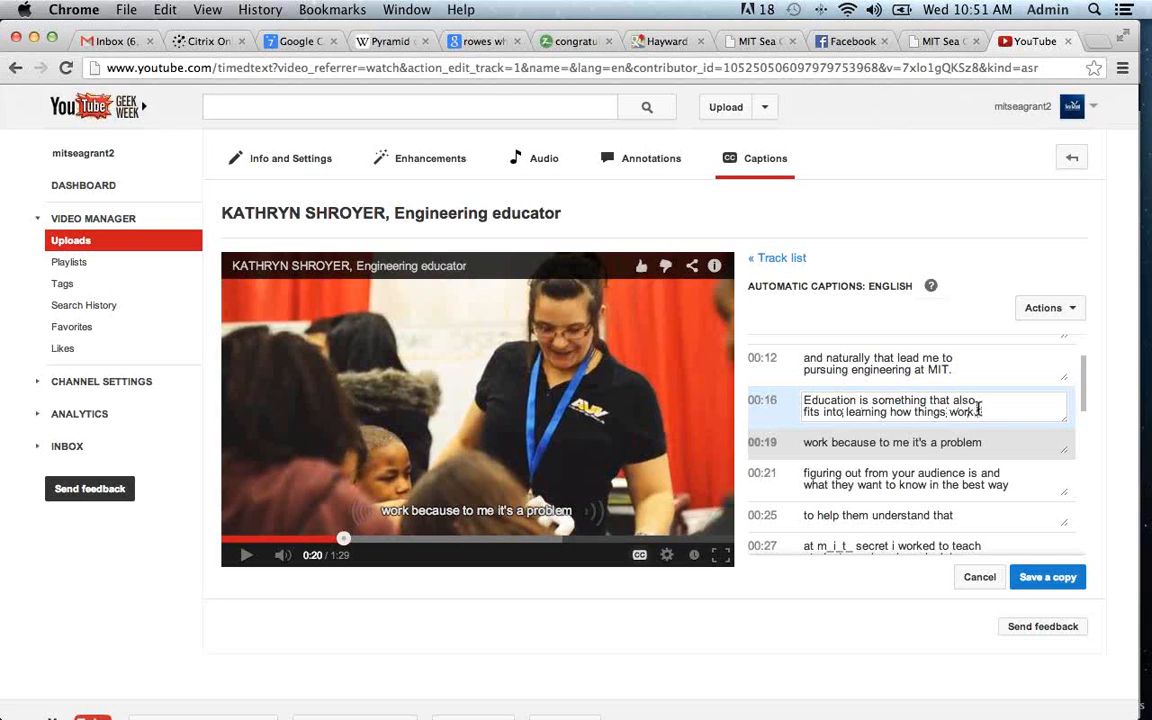
Play the video from the 00:19 caption to 0:21, pause it, and replace that caption's text with "because to me it's a puzzle."
left_click(762, 446)
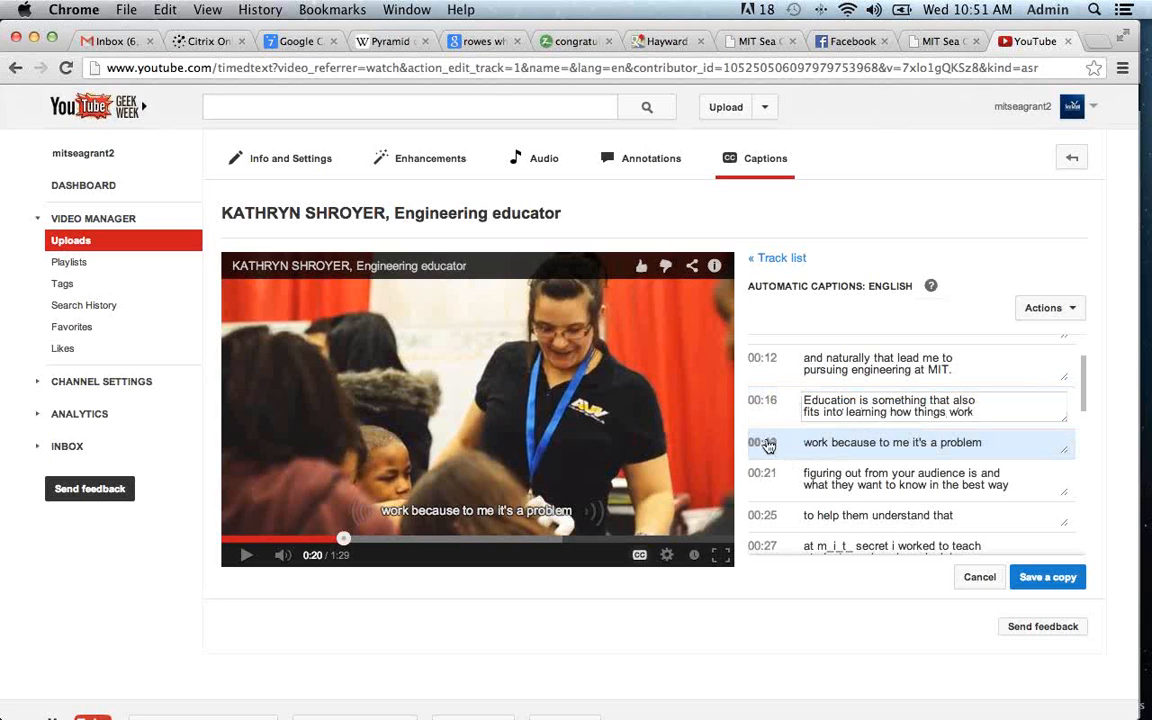
left_click(247, 554)
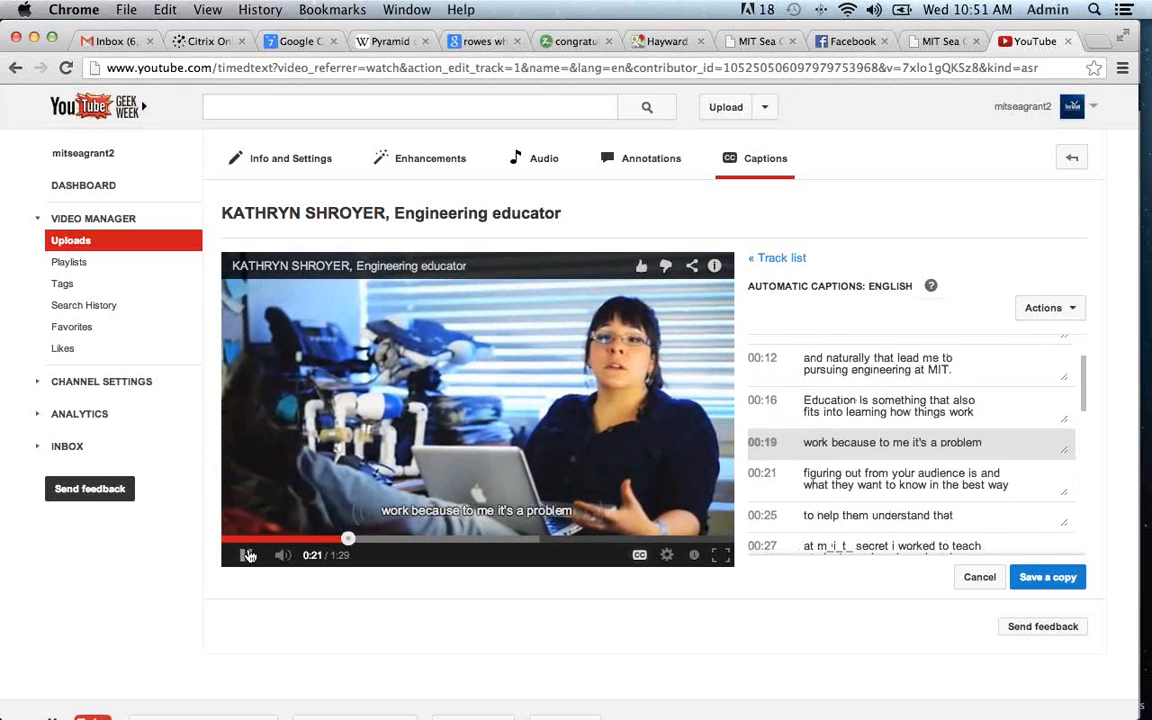
left_click(250, 554)
left_click(954, 447)
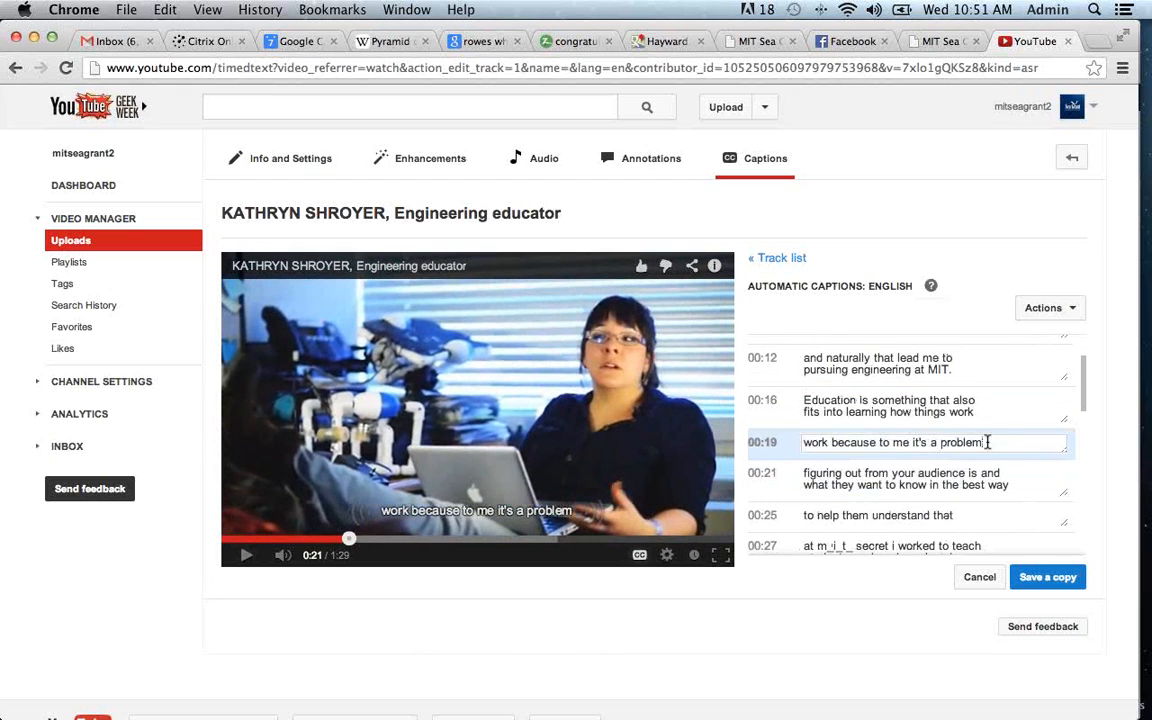
left_click_drag(985, 442, 767, 441)
type("b")
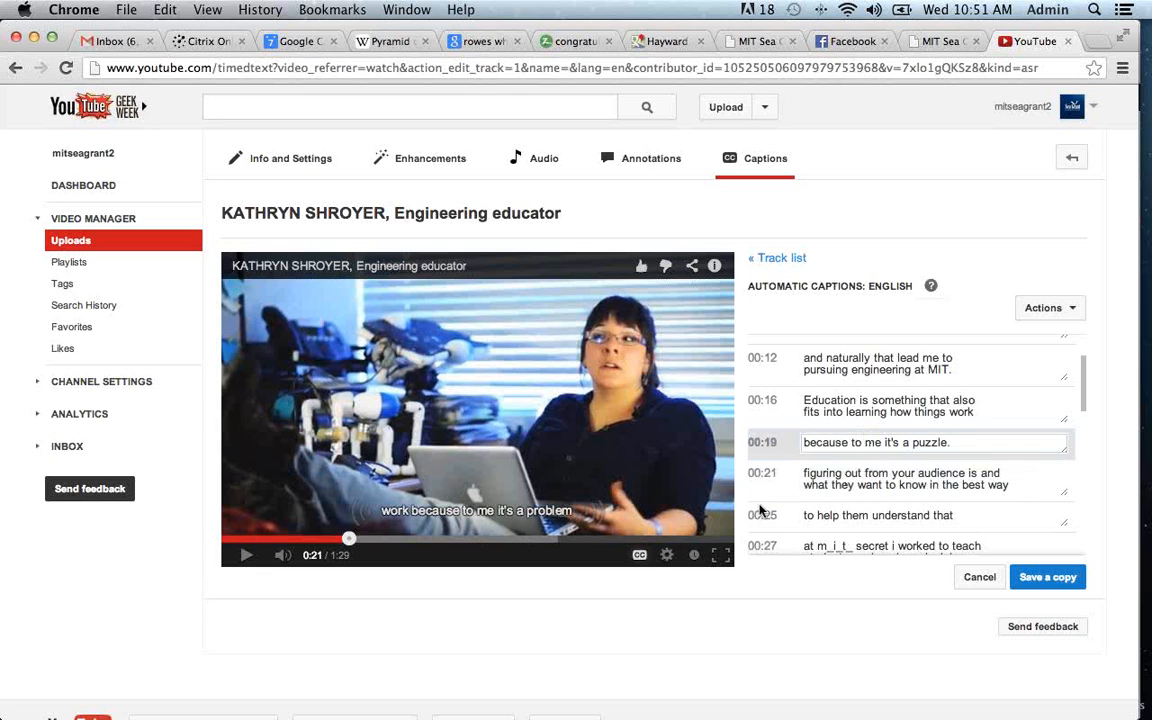
Look through the remaining uncorrected captions down to the last one at 01:17
scroll(914, 453, "down", 4)
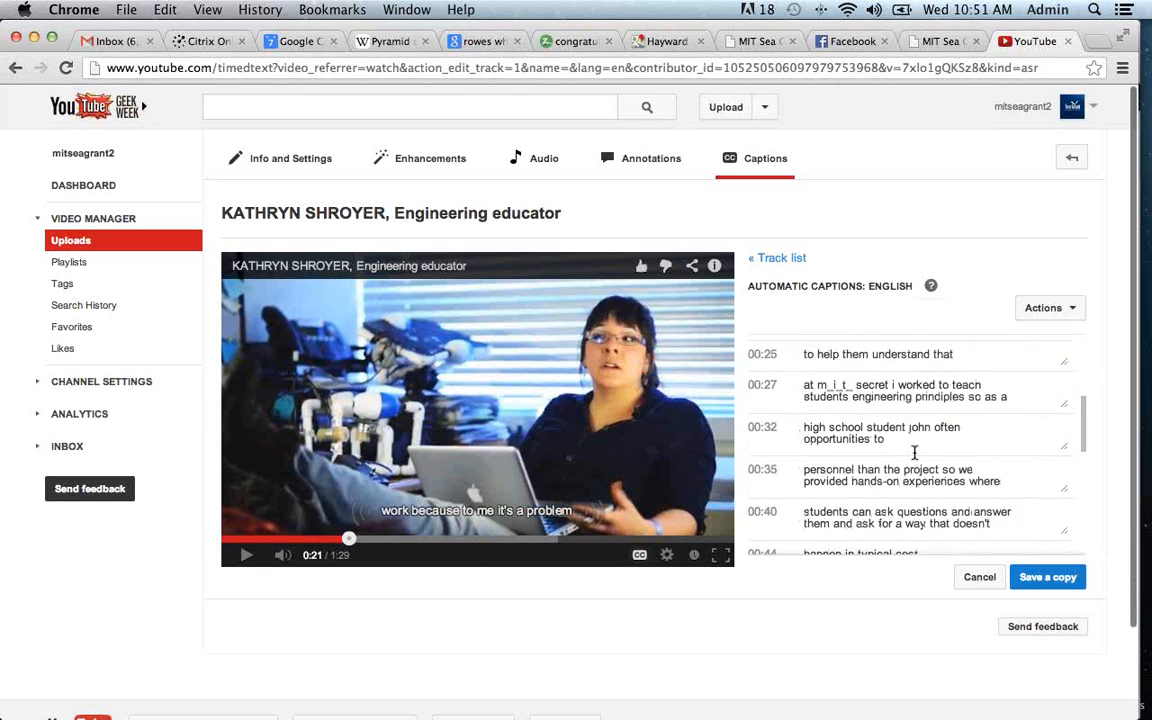
scroll(914, 453, "down", 8)
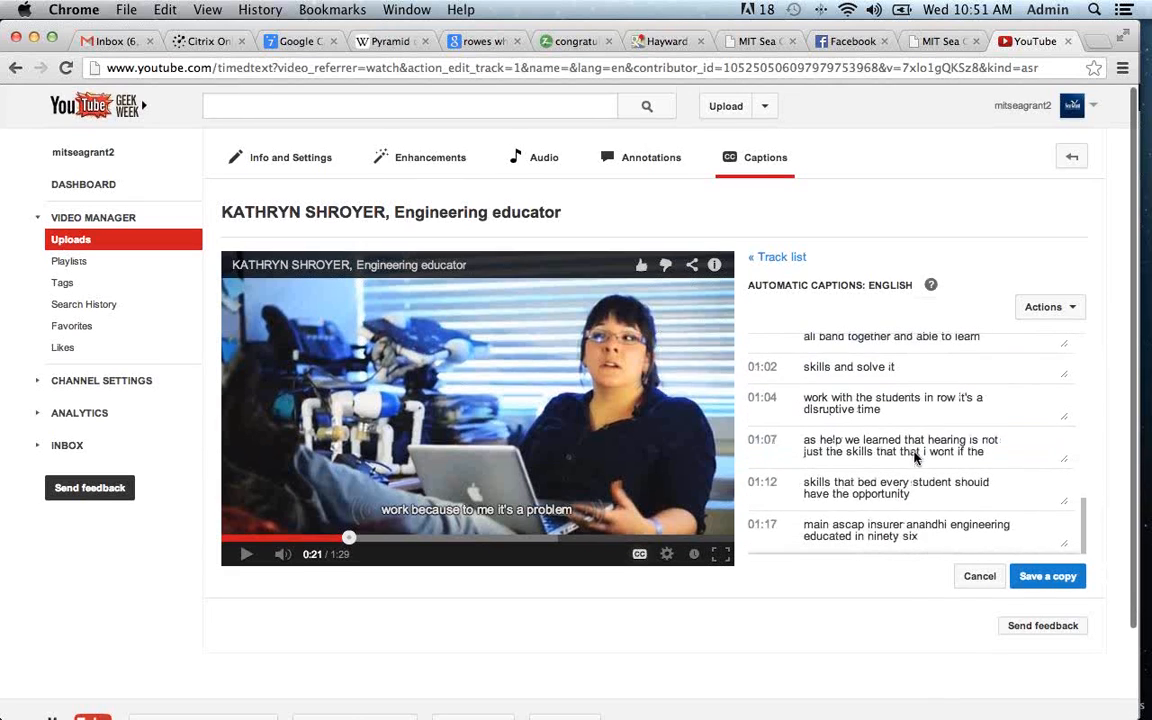
scroll(914, 457, "down", 1)
scroll(857, 471, "up", 1)
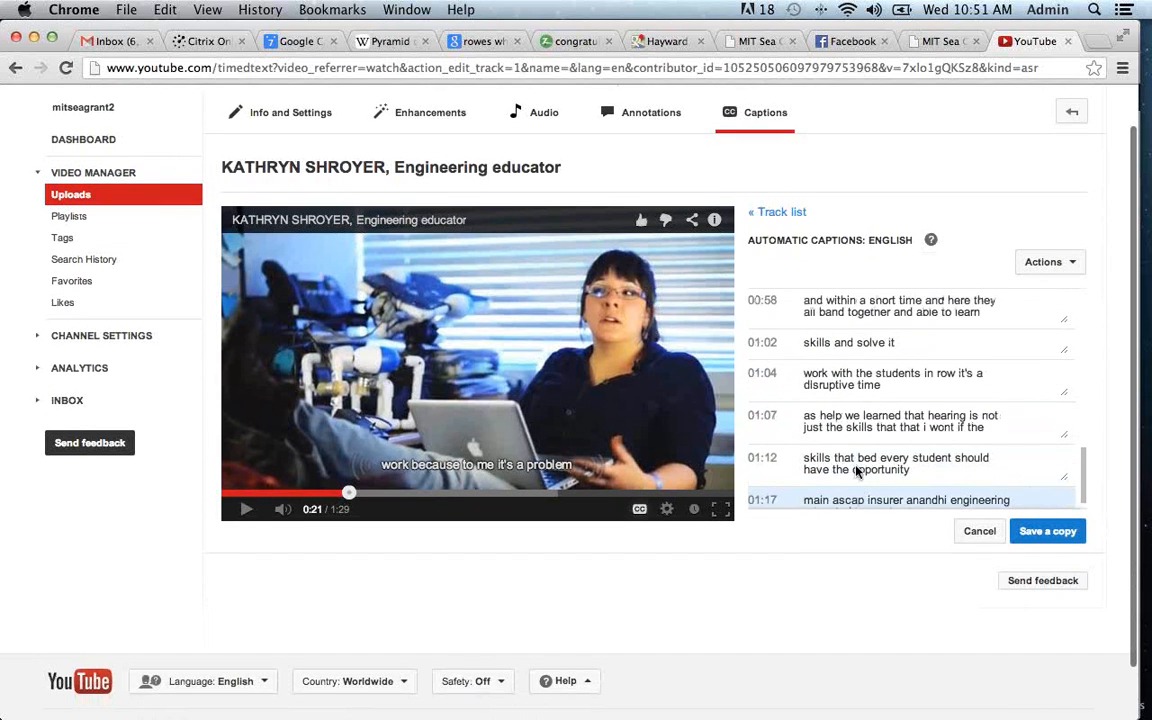
Review the caption list from 00:07 down to 01:17 and save the corrected captions as a copy
scroll(857, 471, "up", 12)
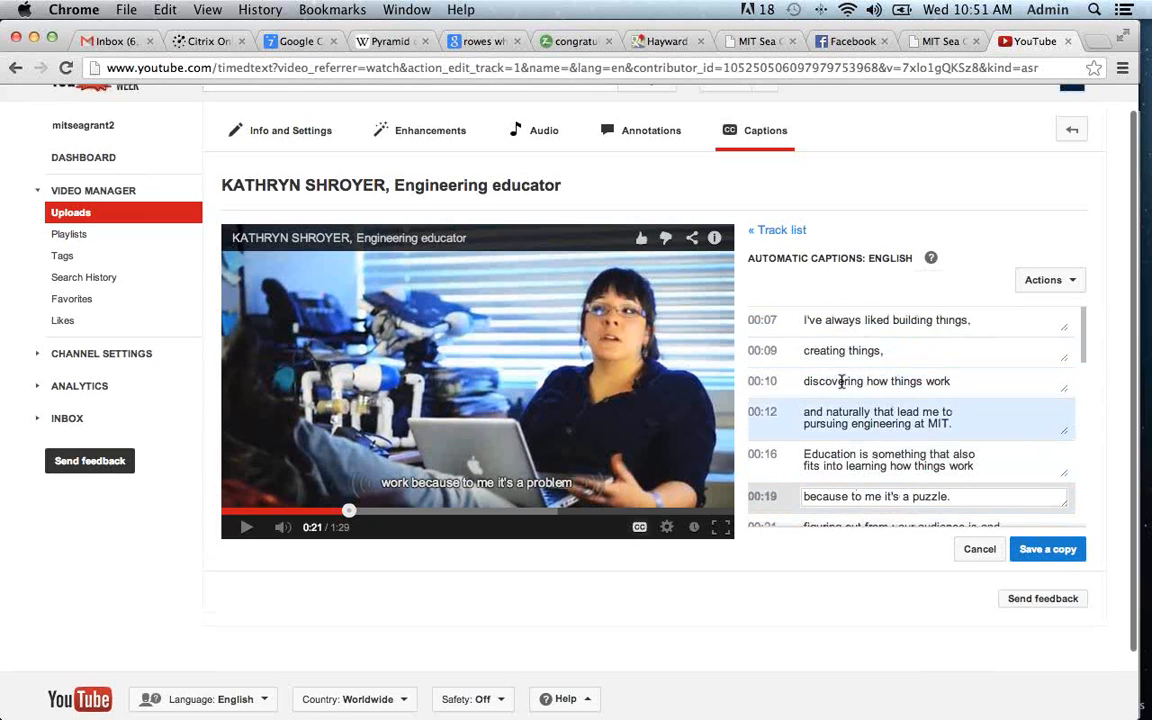
scroll(880, 415, "down", 1)
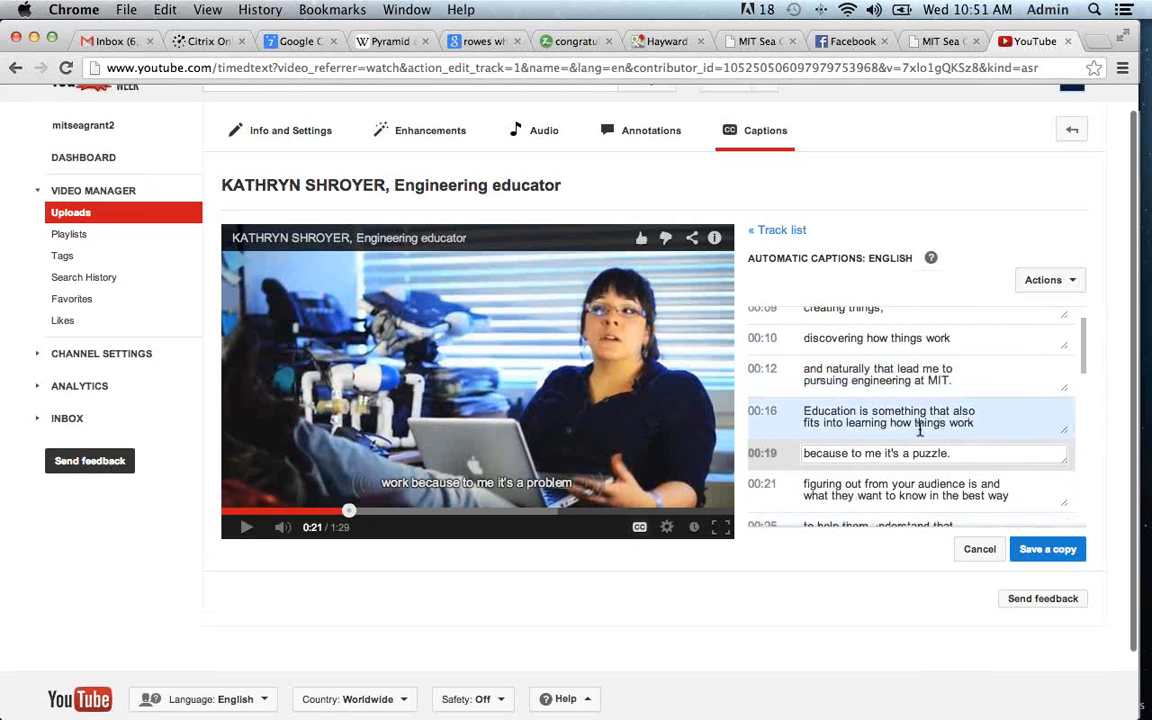
scroll(880, 430, "down", 4)
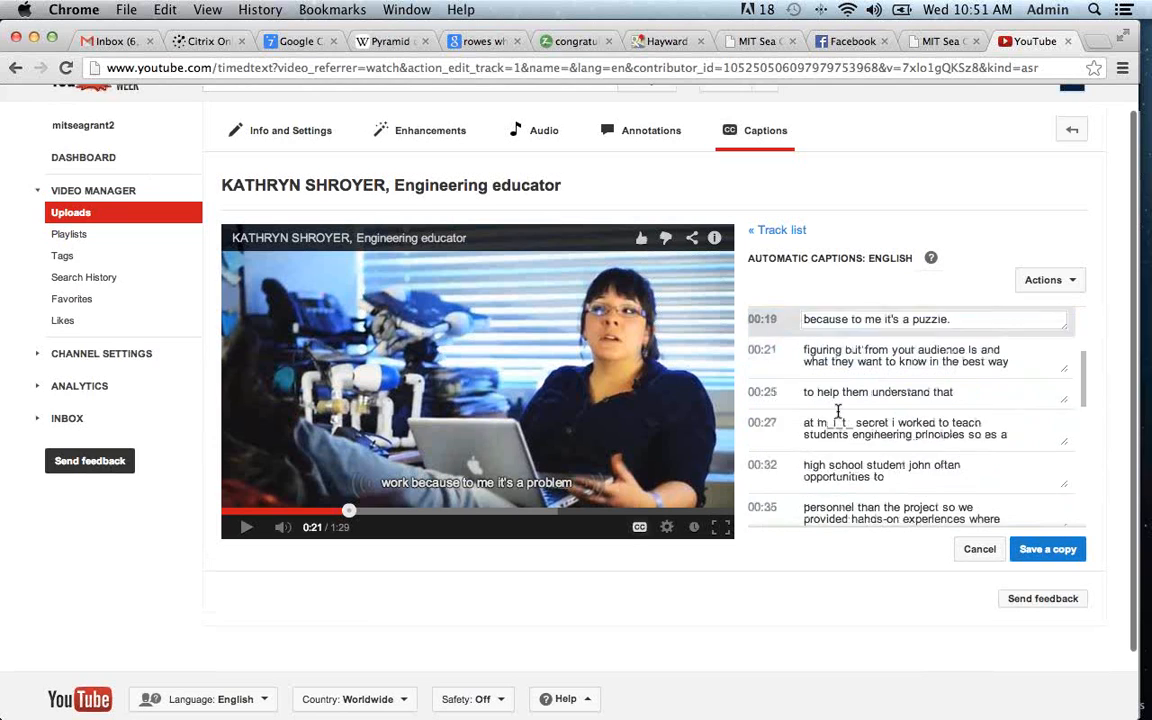
scroll(838, 412, "down", 10)
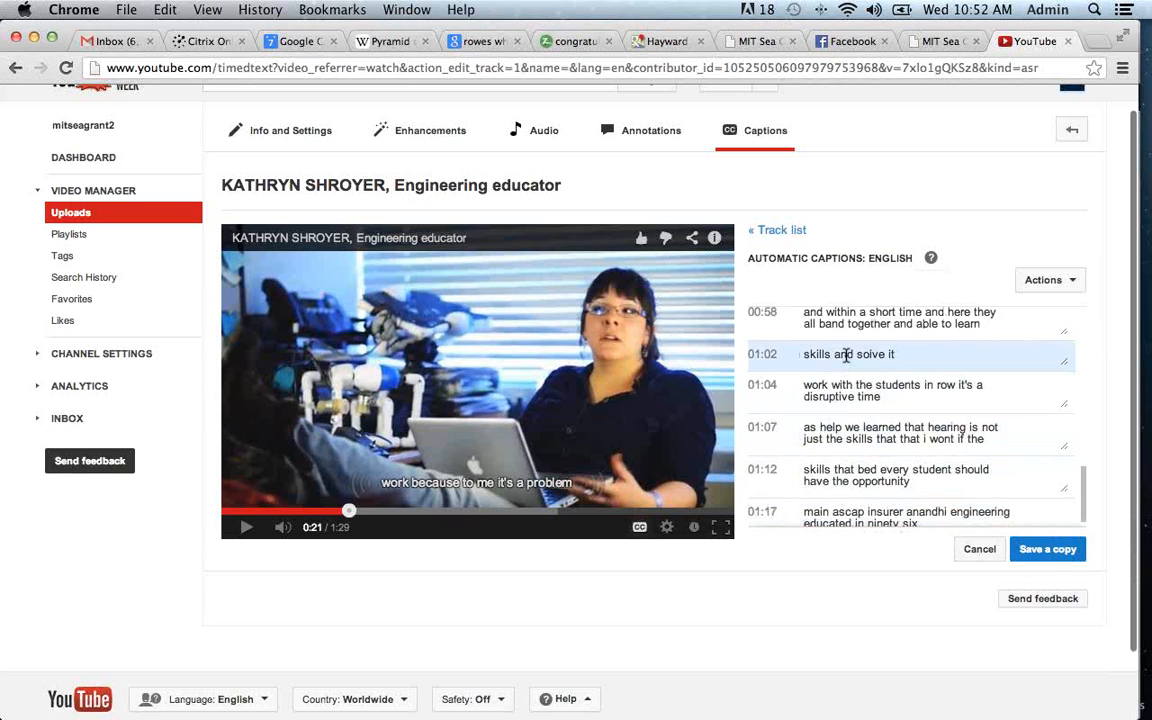
scroll(790, 365, "down", 4)
scroll(850, 372, "up", 1)
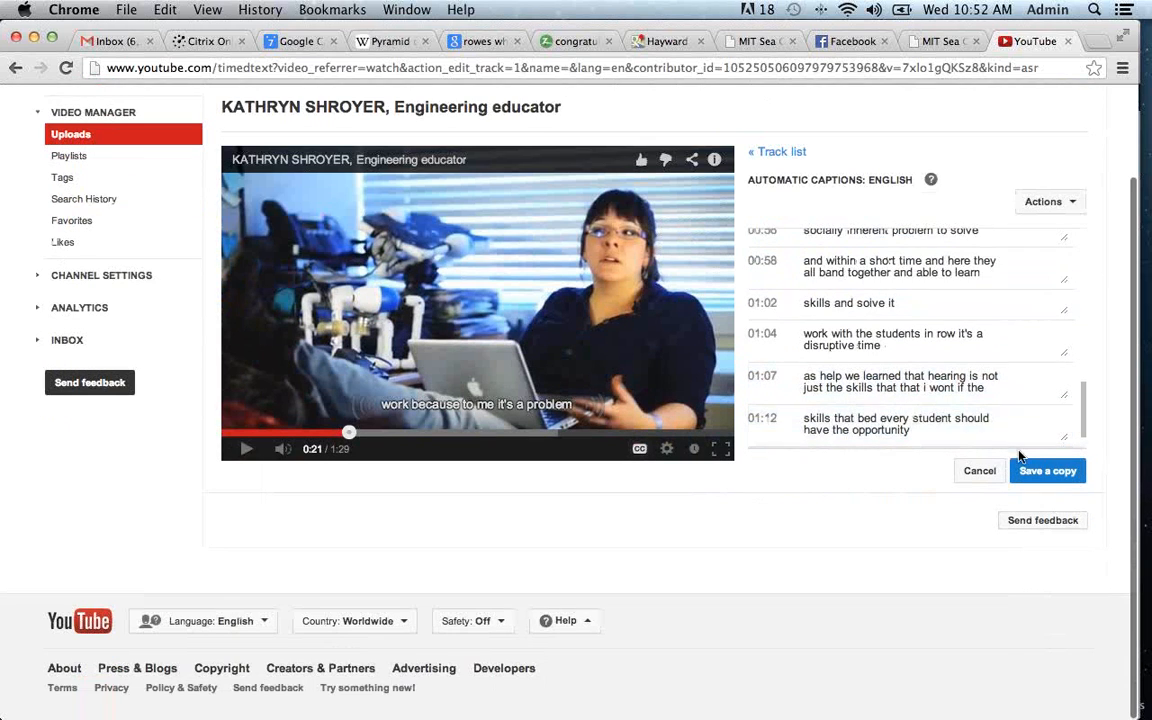
left_click(1036, 472)
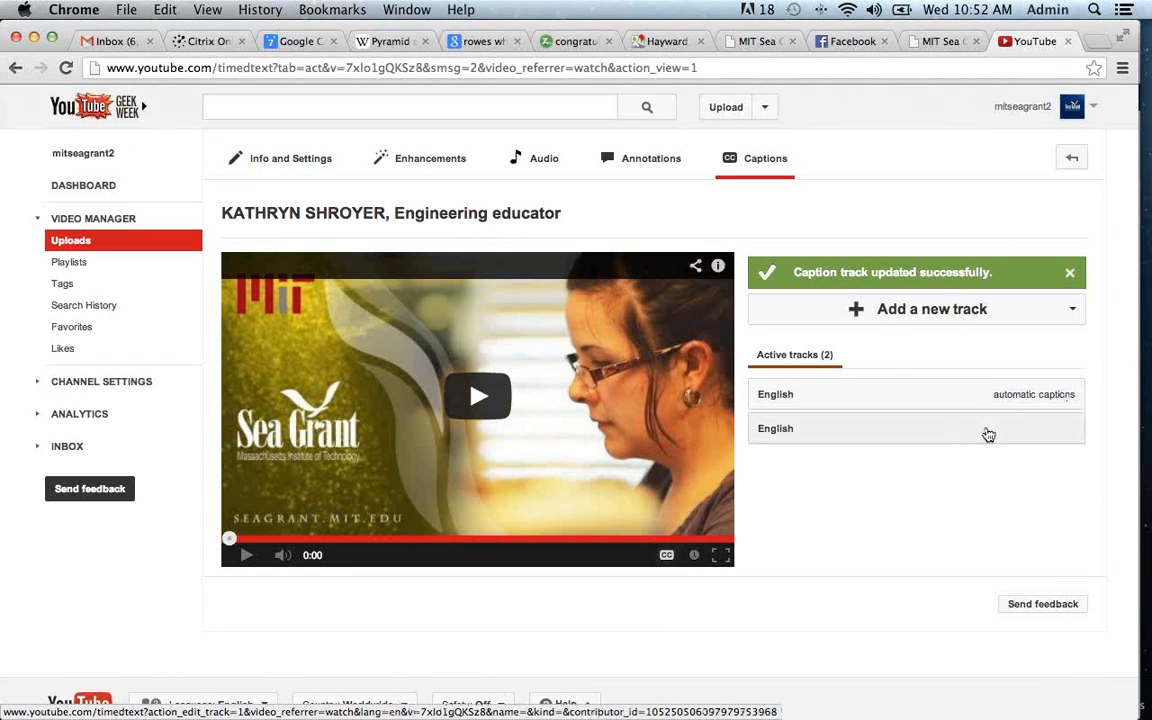
Open the newly saved English track and examine its captions, language choices and available track actions
left_click(934, 433)
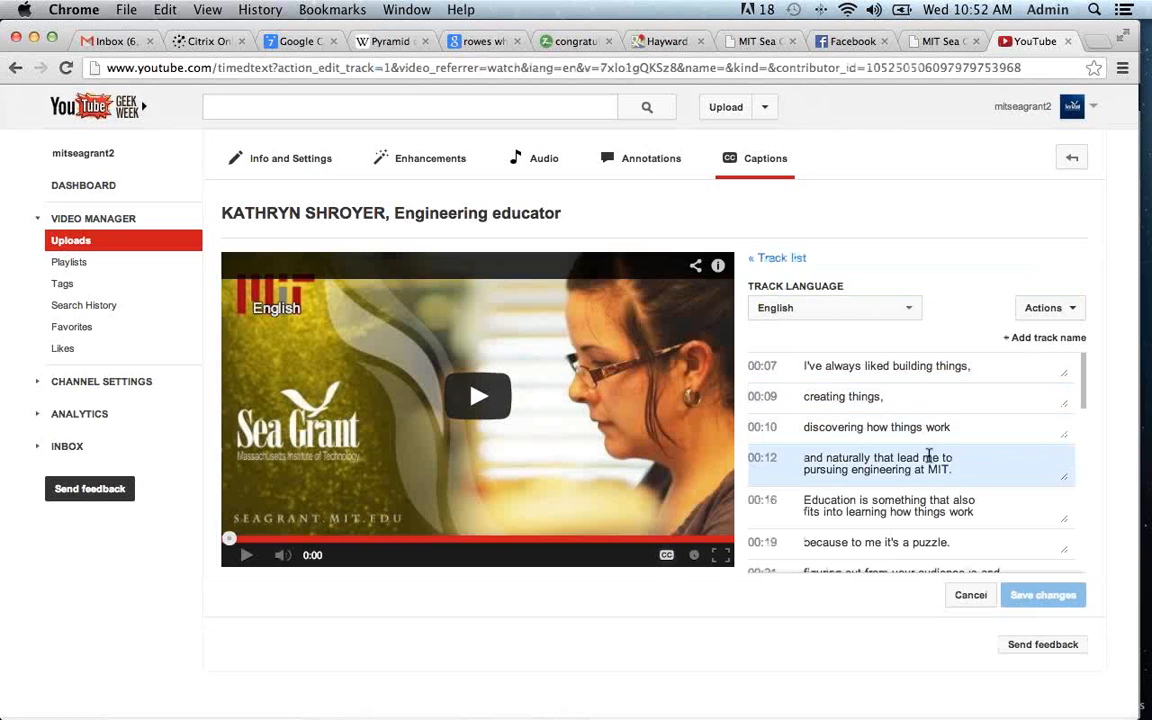
scroll(930, 536, "down", 3)
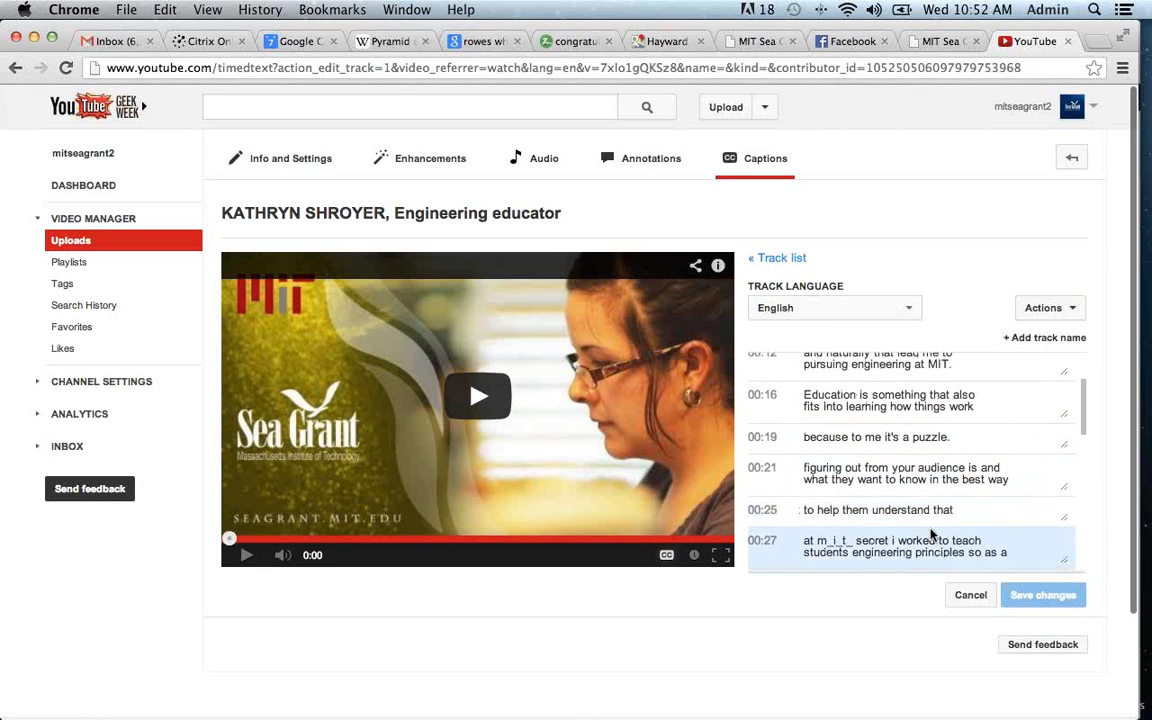
scroll(876, 470, "up", 3)
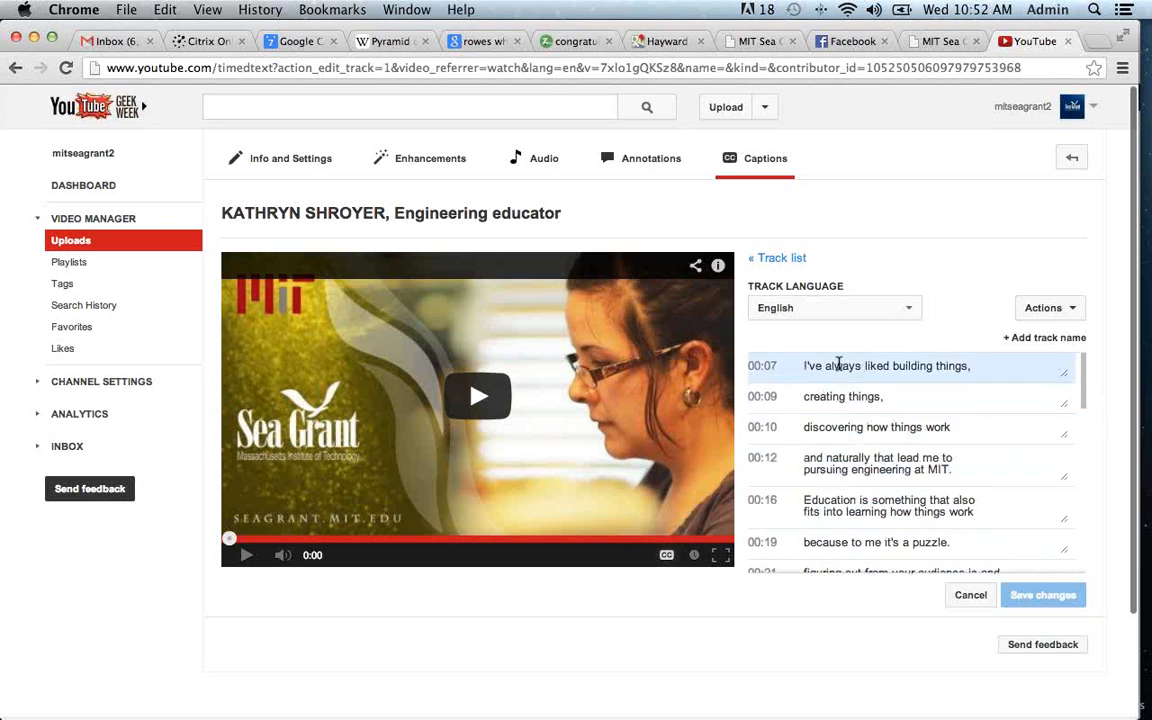
left_click(908, 310)
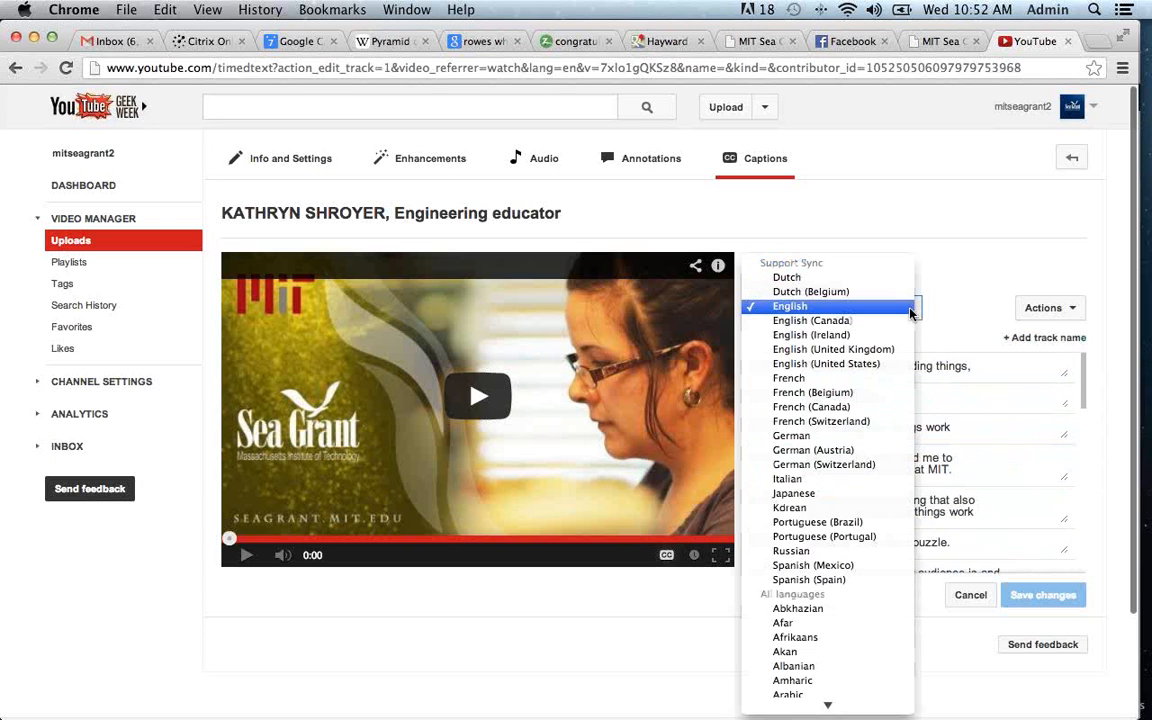
left_click(880, 306)
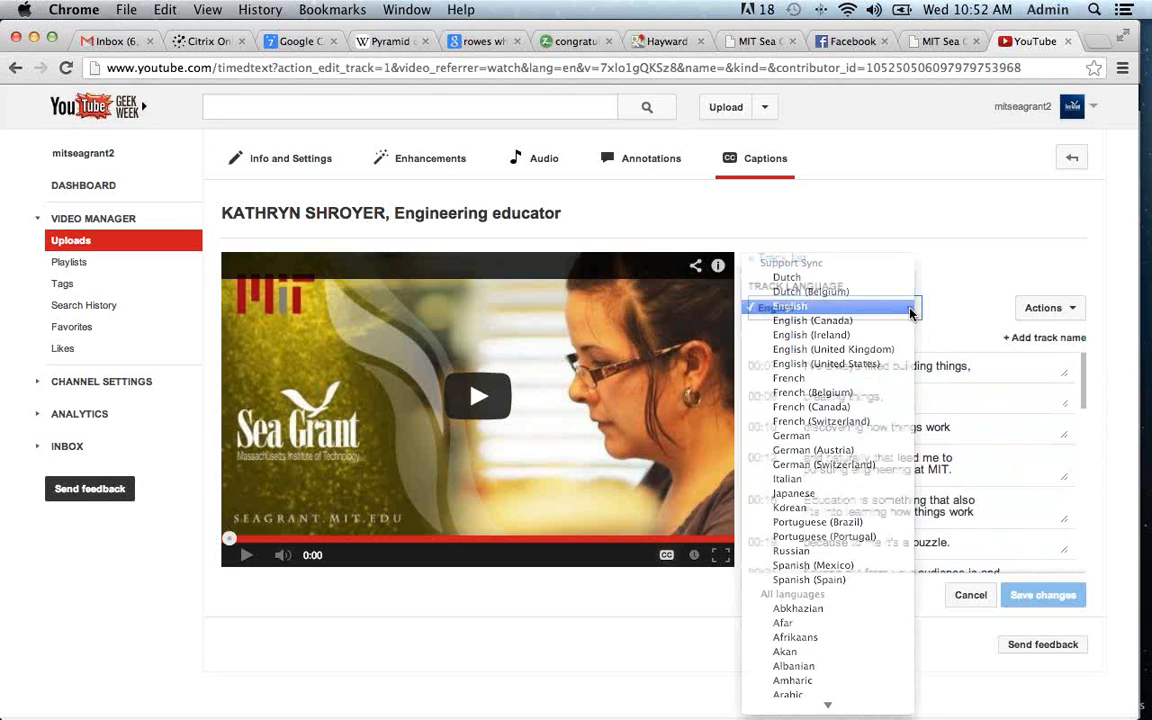
left_click(1066, 311)
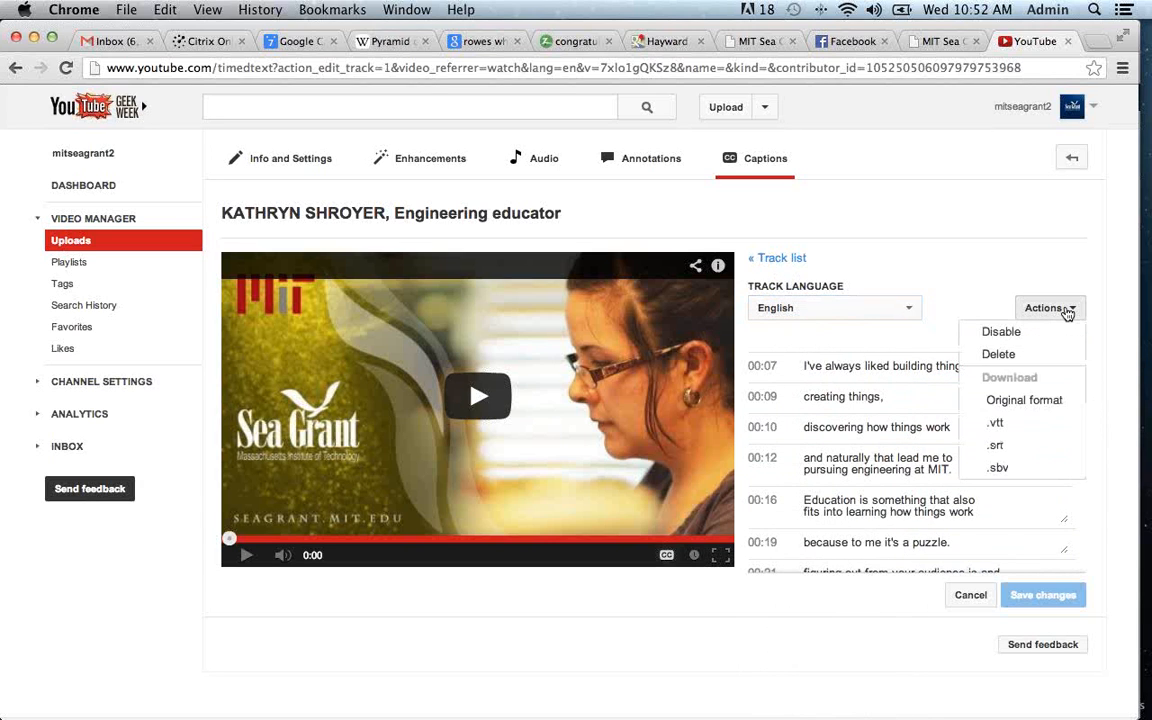
left_click(983, 305)
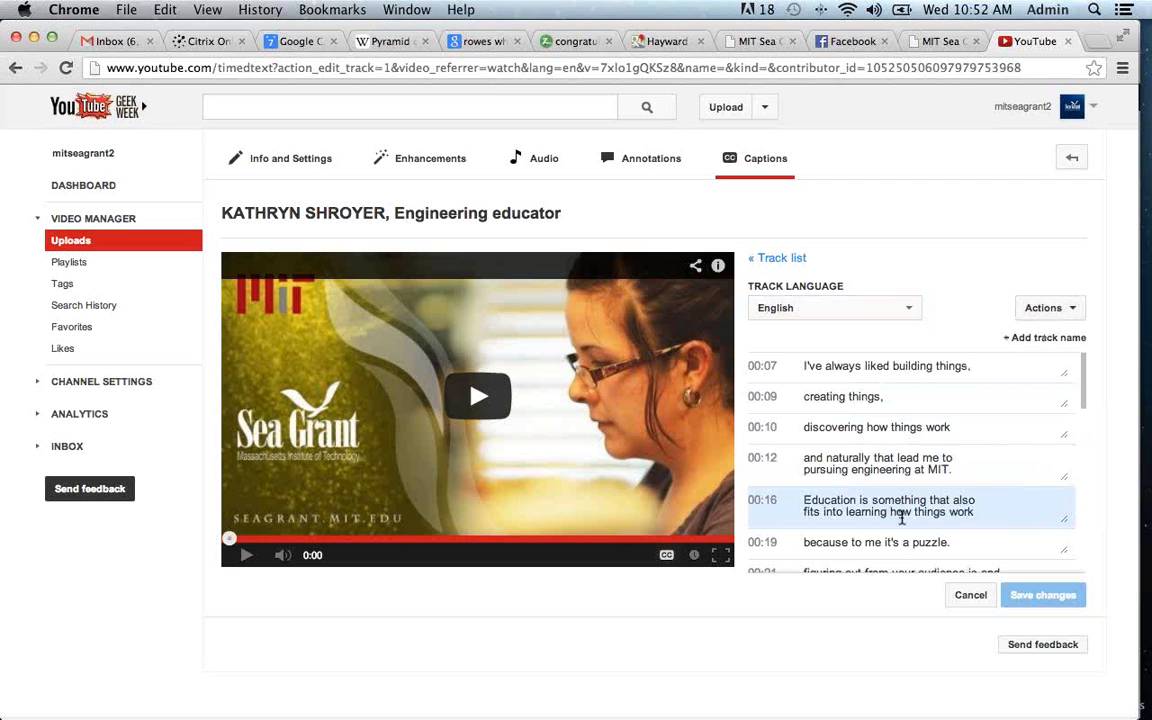
Give the corrected English track the name "MIT Sea Grant CC" and save the changes
left_click(1040, 338)
left_click(912, 366)
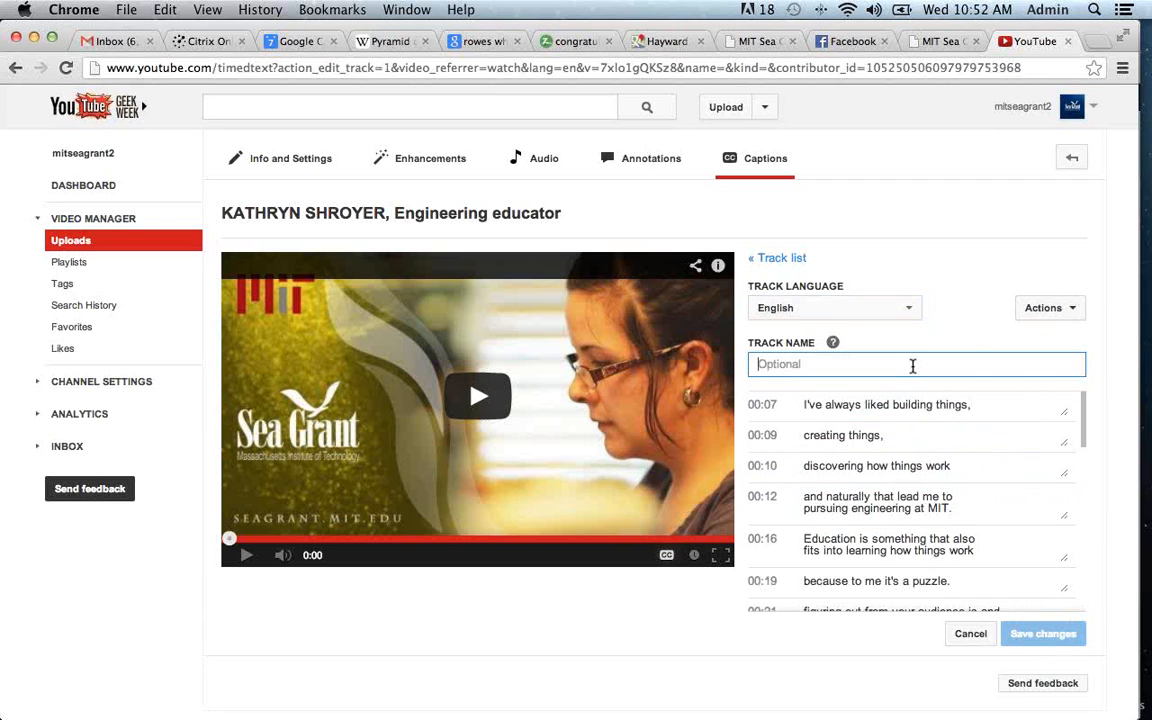
type("MIT Sea Grant CC")
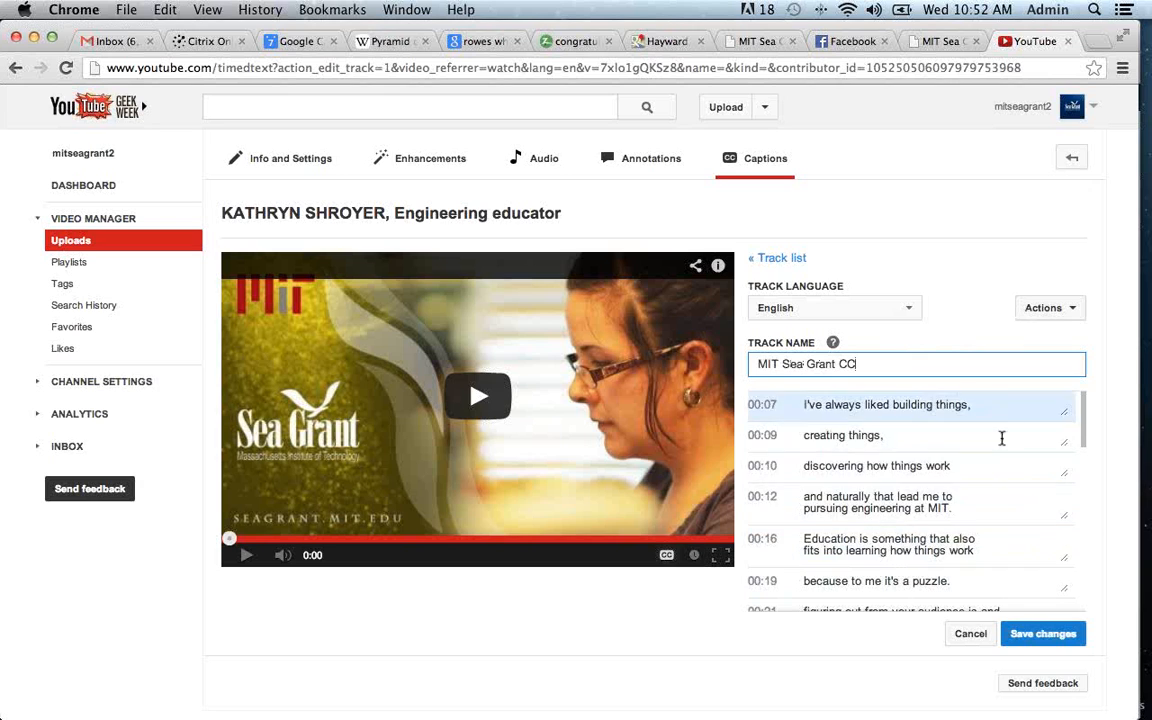
left_click(1060, 640)
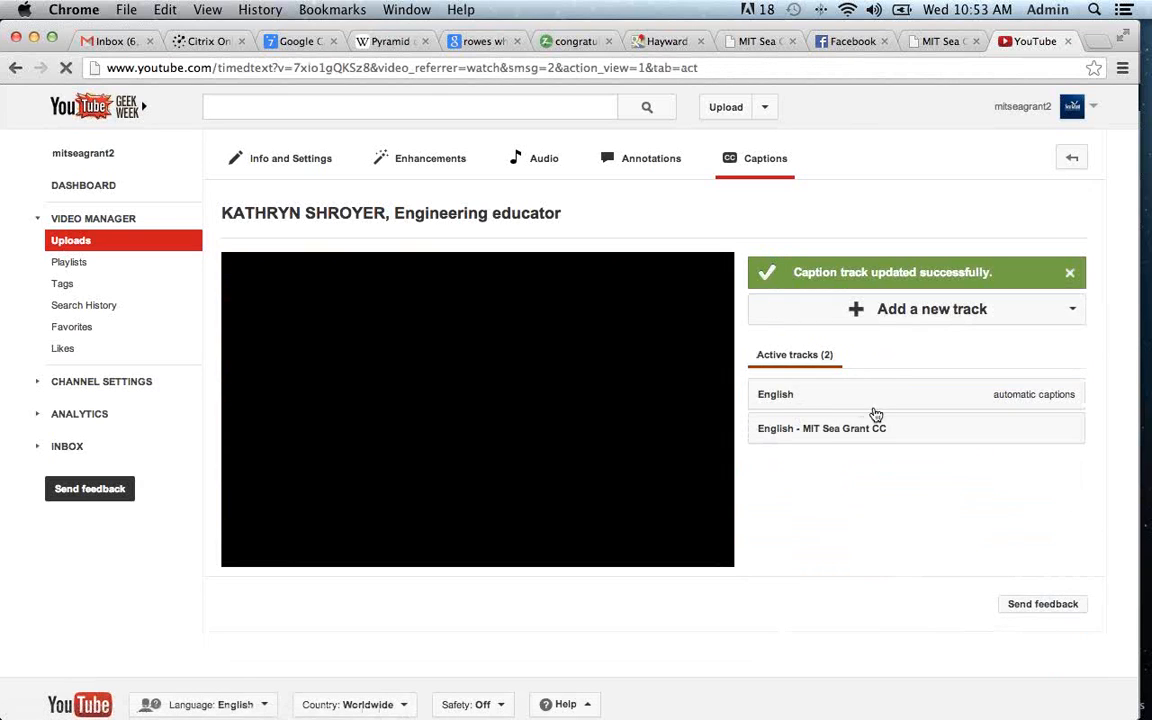
Open the automatic English captions track and disable it
left_click(907, 404)
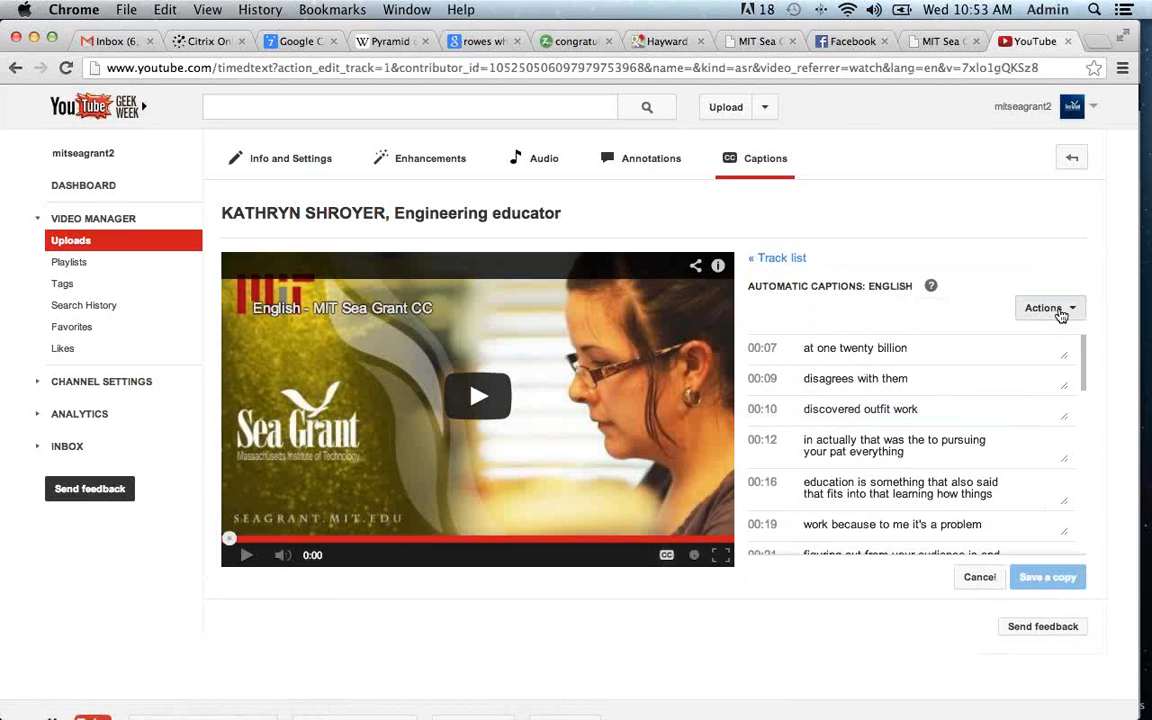
left_click(1061, 315)
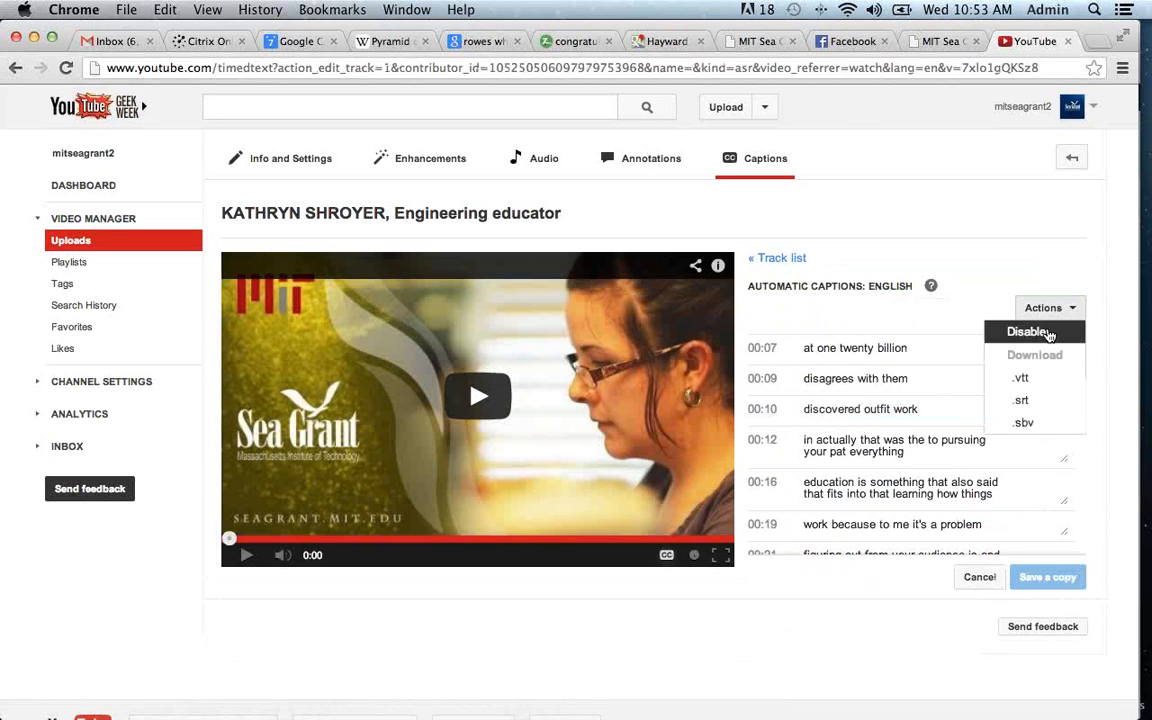
left_click(1047, 333)
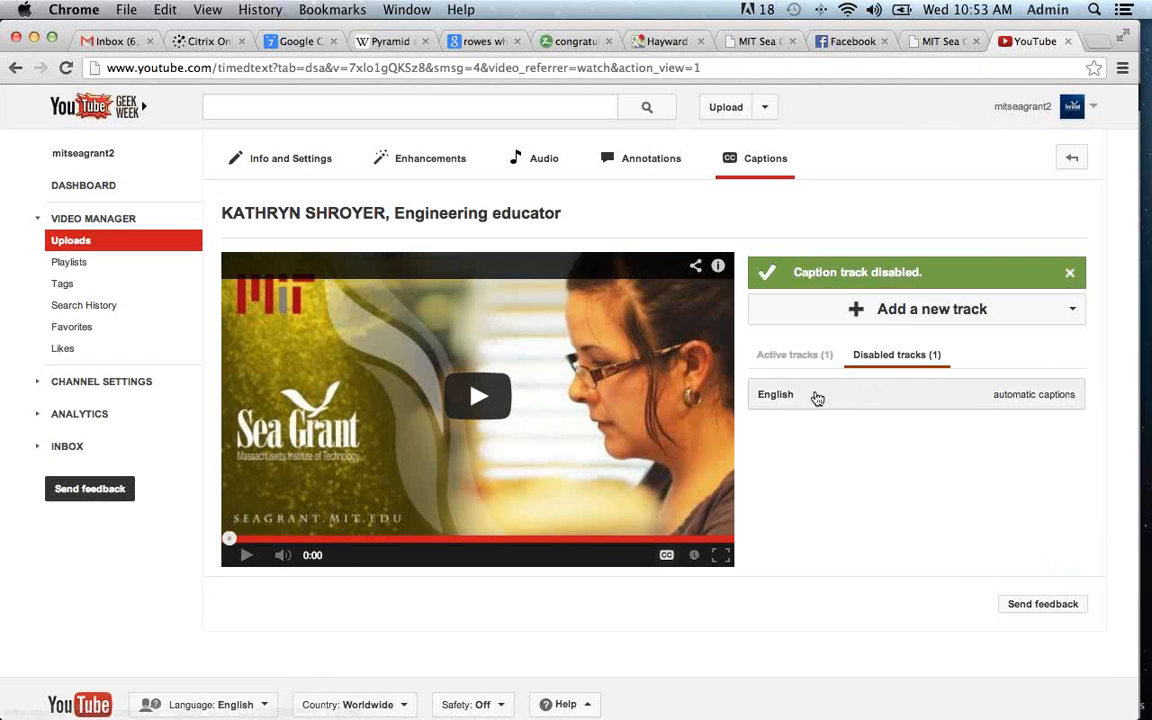
Play the start of the video and look at the disabled automatic English captions, returning to the track list without editing
left_click(244, 556)
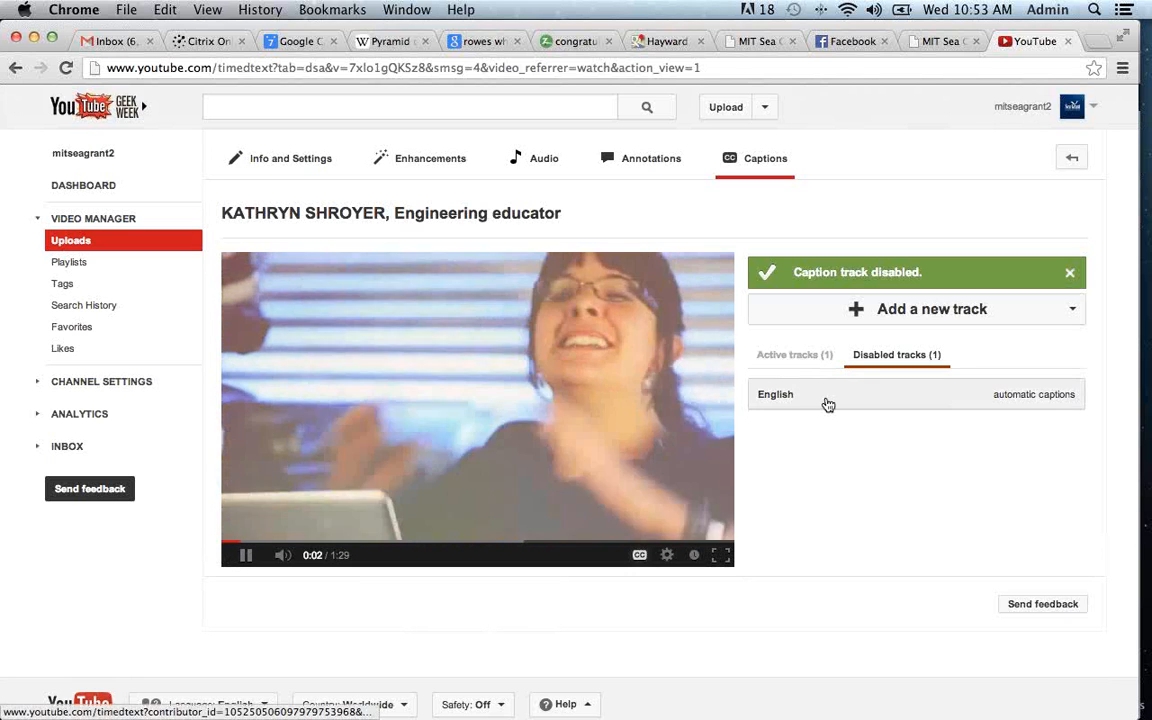
left_click(824, 403)
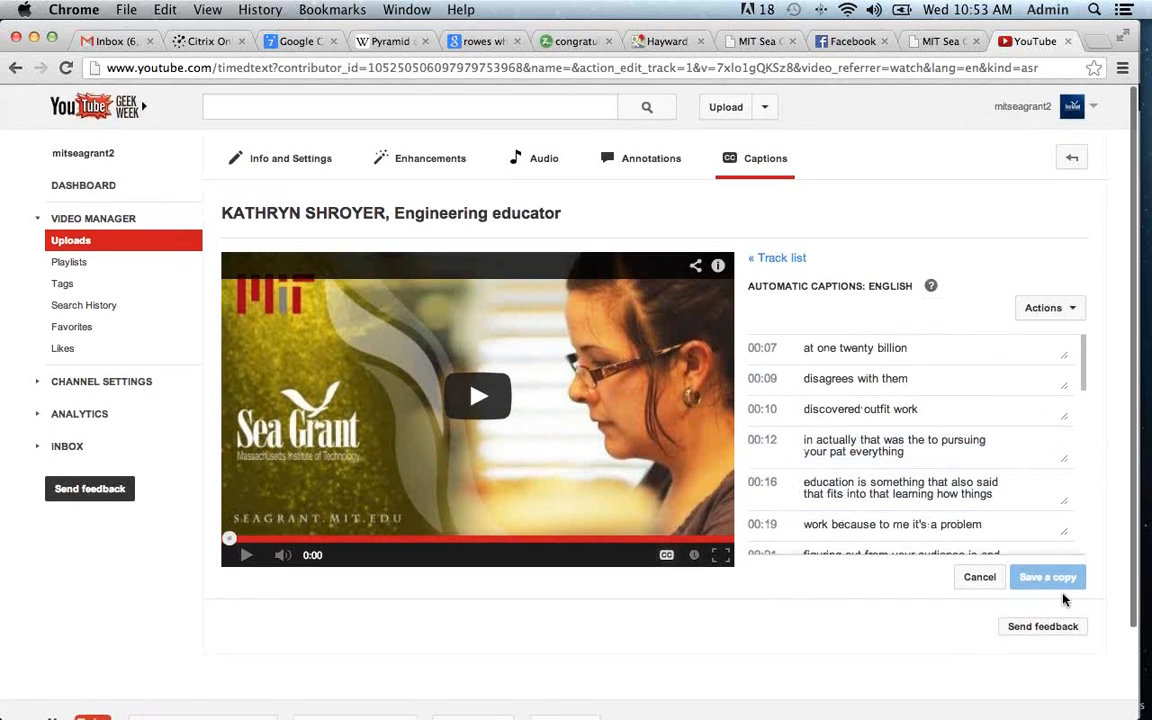
left_click(980, 578)
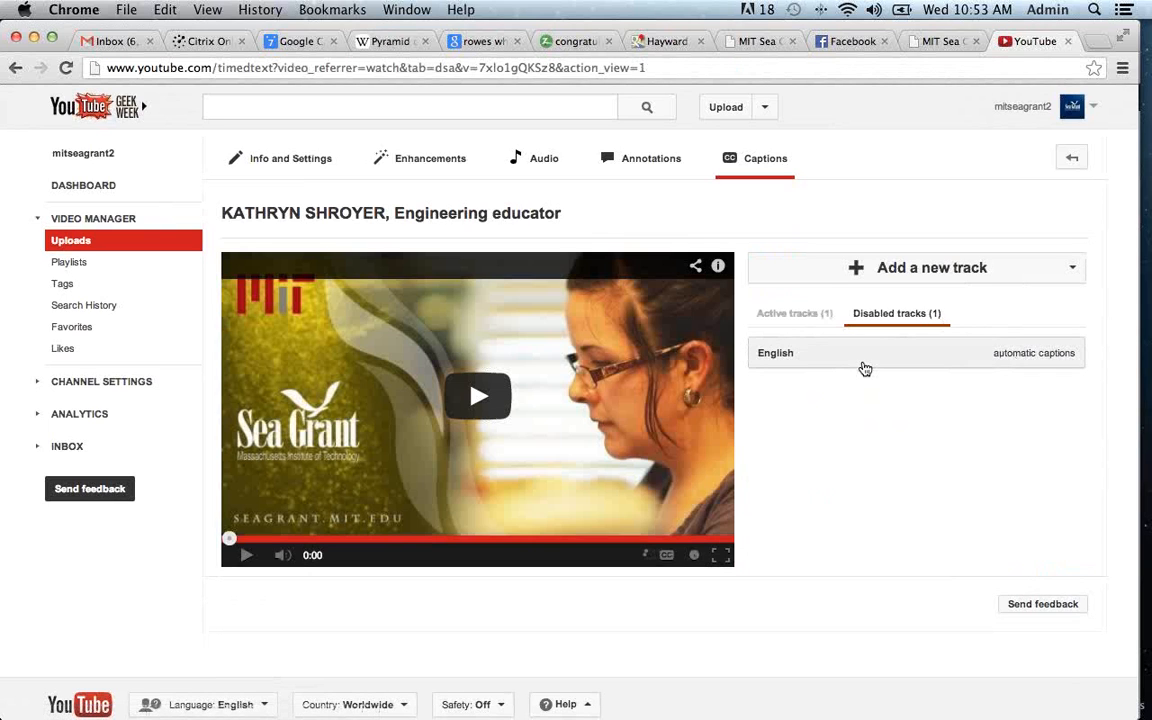
left_click(865, 369)
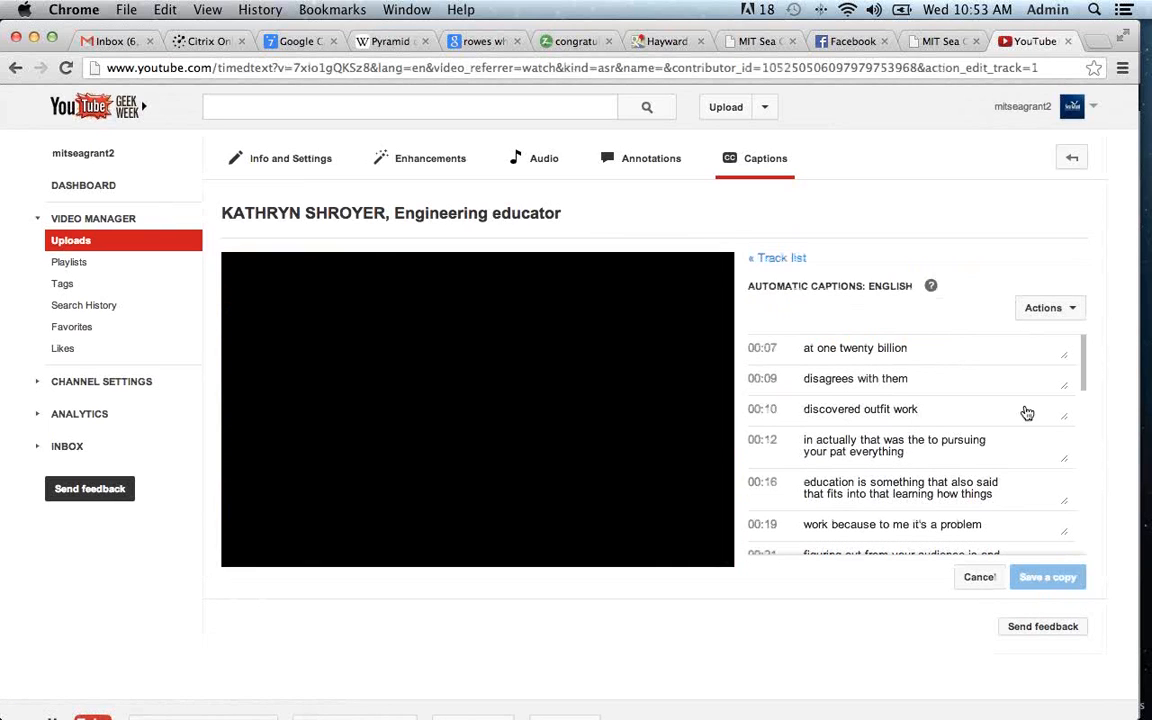
left_click(982, 578)
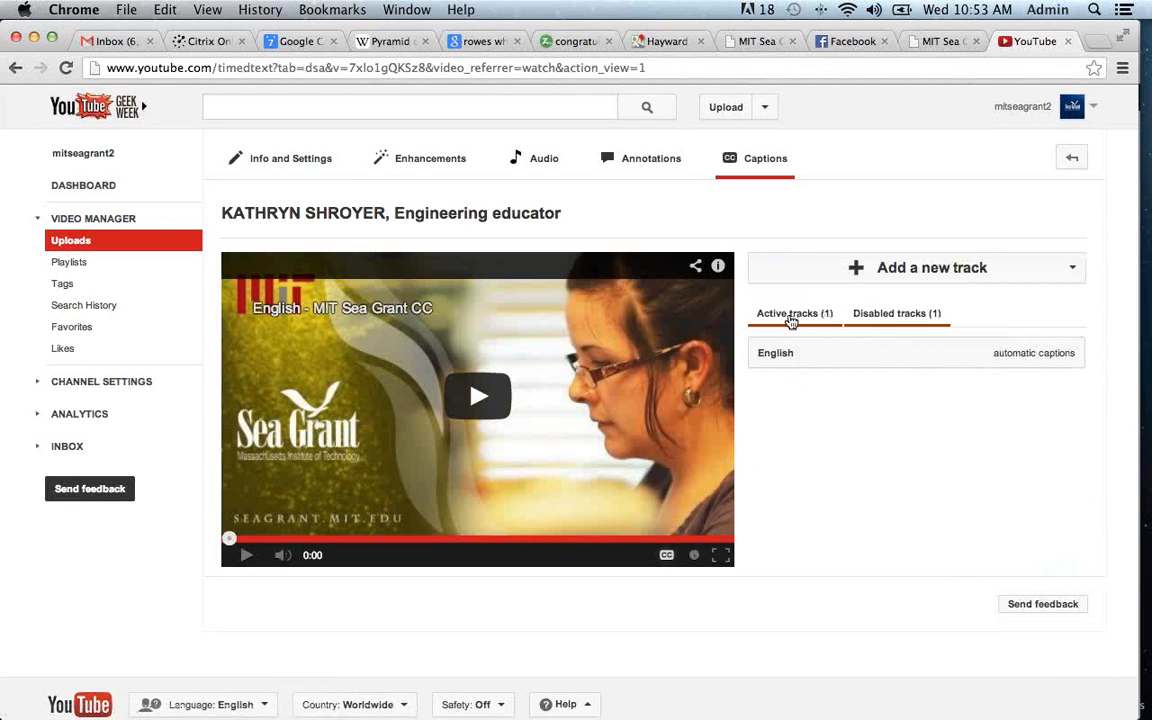
Show the active tracks and open the "MIT Sea Grant CC" track to view its captions
left_click(790, 316)
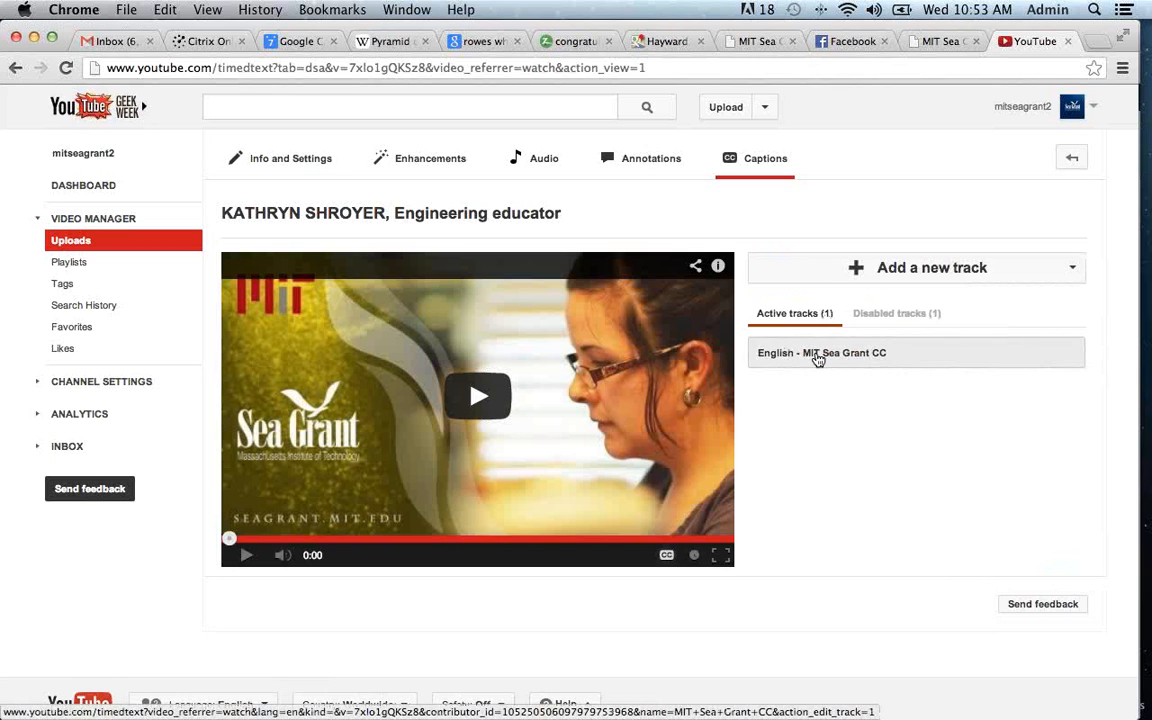
left_click(818, 358)
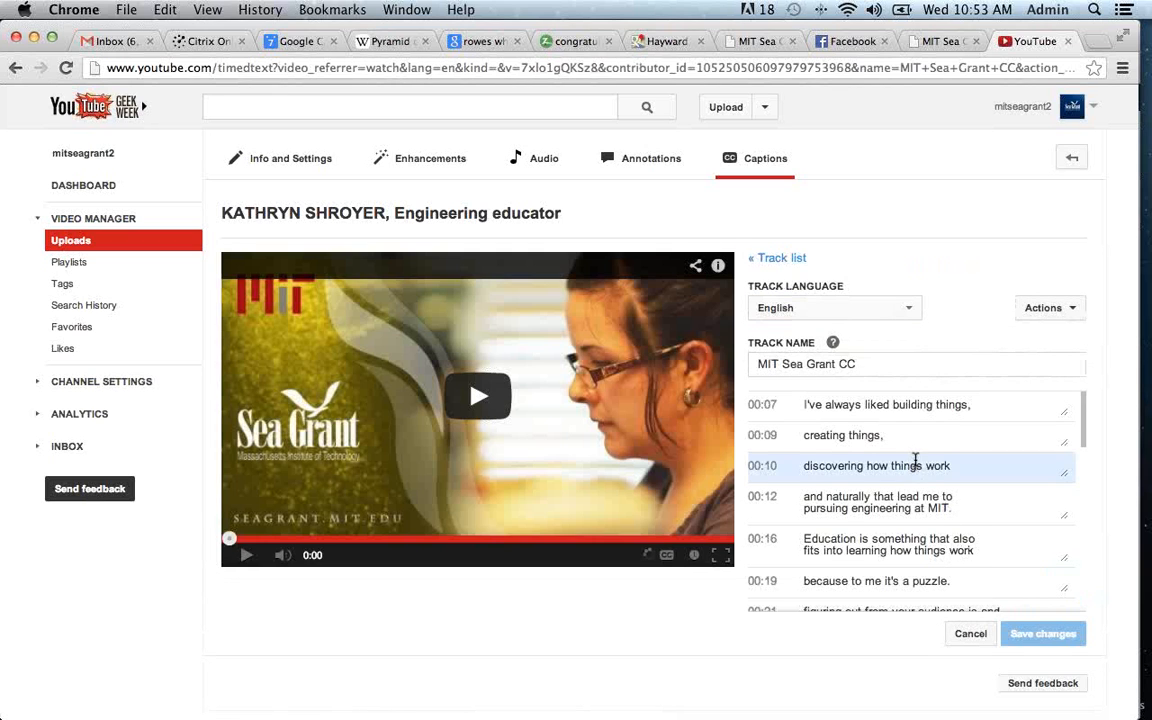
scroll(915, 460, "down", 2)
scroll(836, 478, "up", 2)
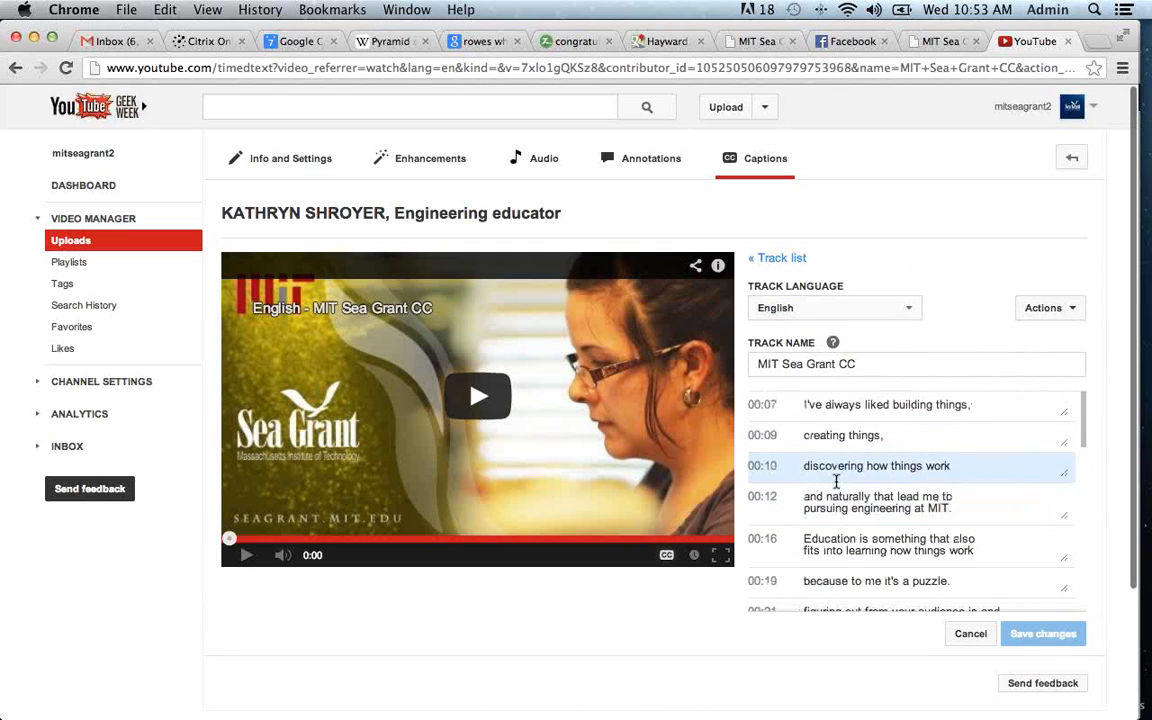
Play the video from the 00:07 caption to 0:15 and pause it to check the corrected captions on screen
left_click(244, 556)
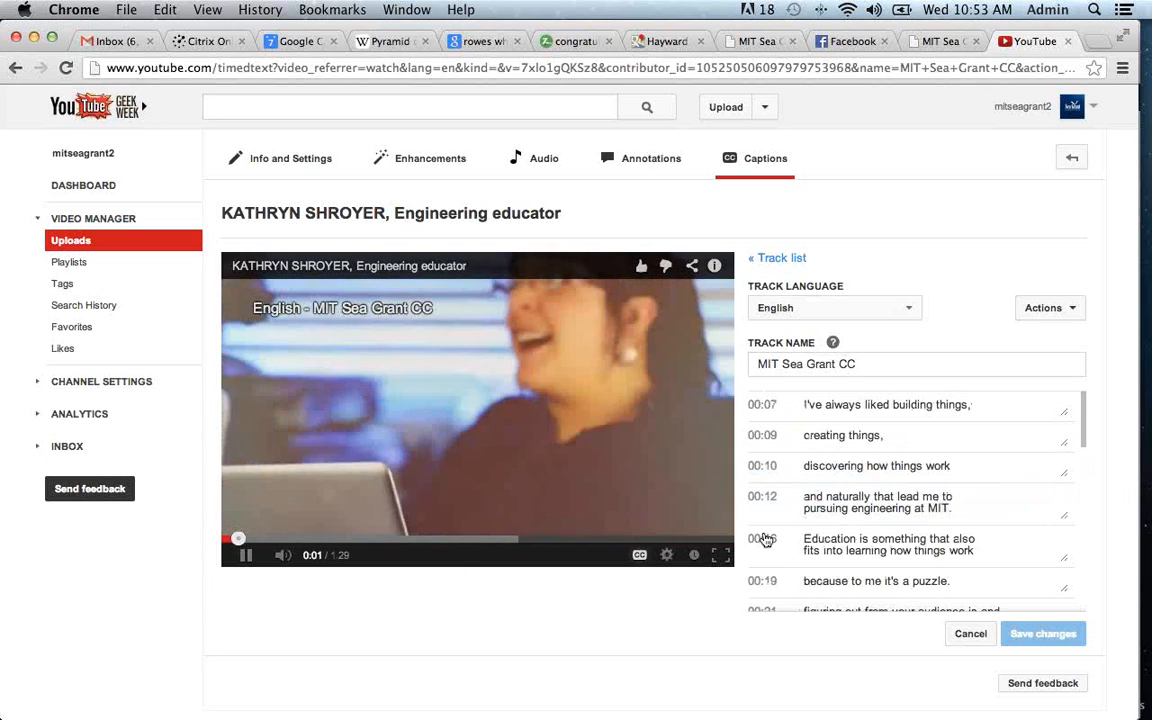
left_click(775, 414)
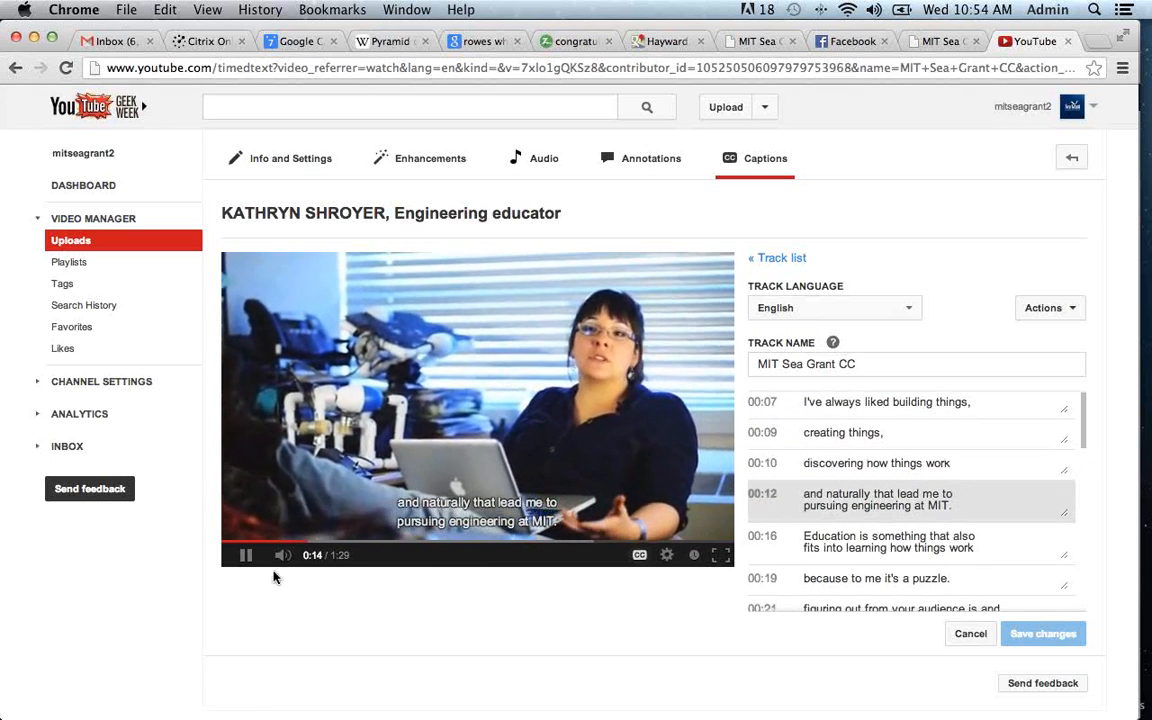
left_click(246, 555)
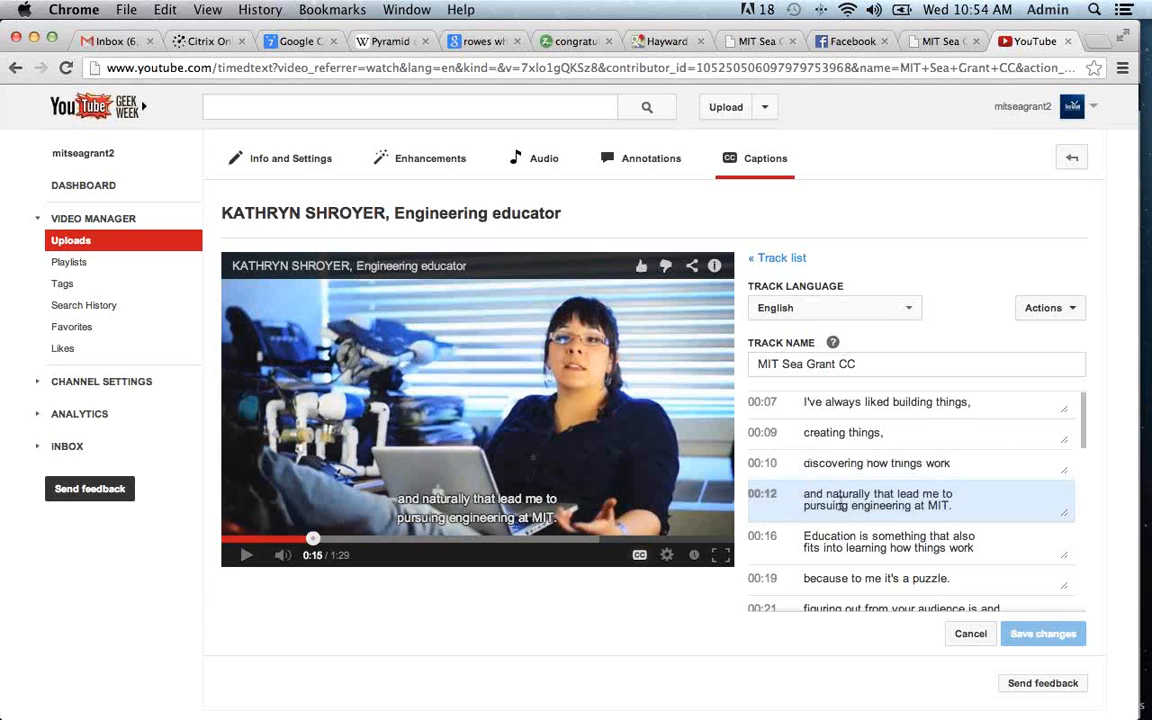
Look through the remaining captions down to 01:17, jumping the video to the 00:21, 00:49 and 00:58 captions
scroll(845, 509, "down", 1)
scroll(845, 509, "down", 4)
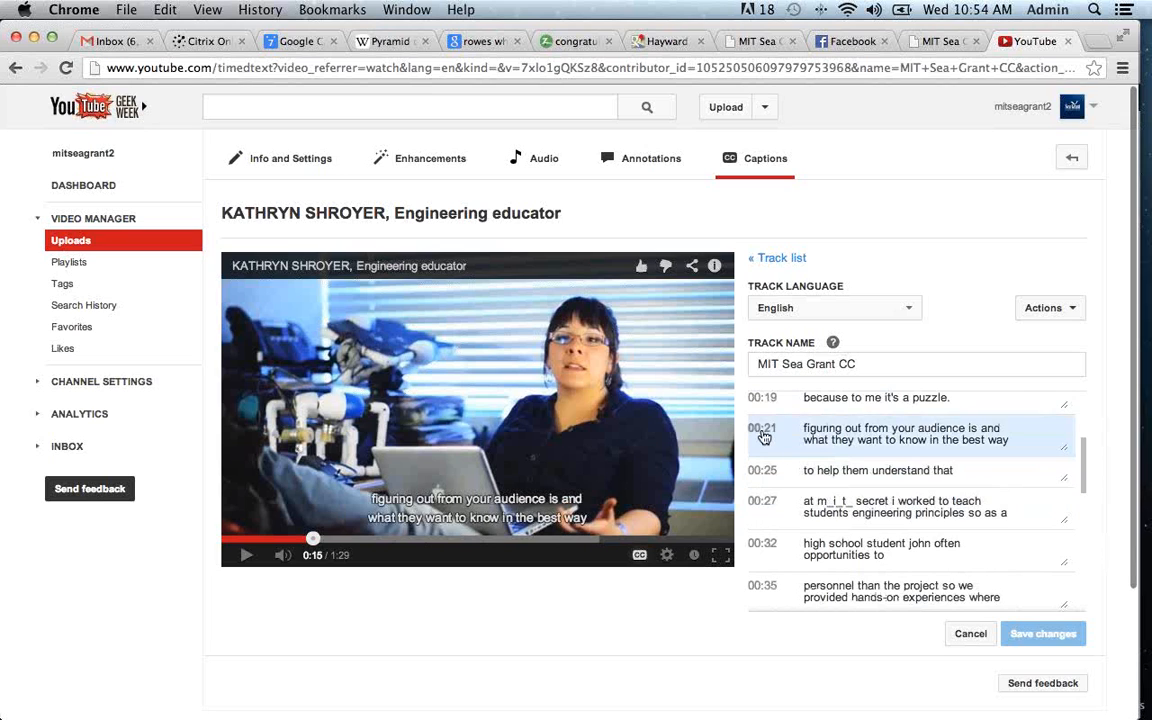
scroll(762, 435, "up", 2)
scroll(752, 464, "down", 9)
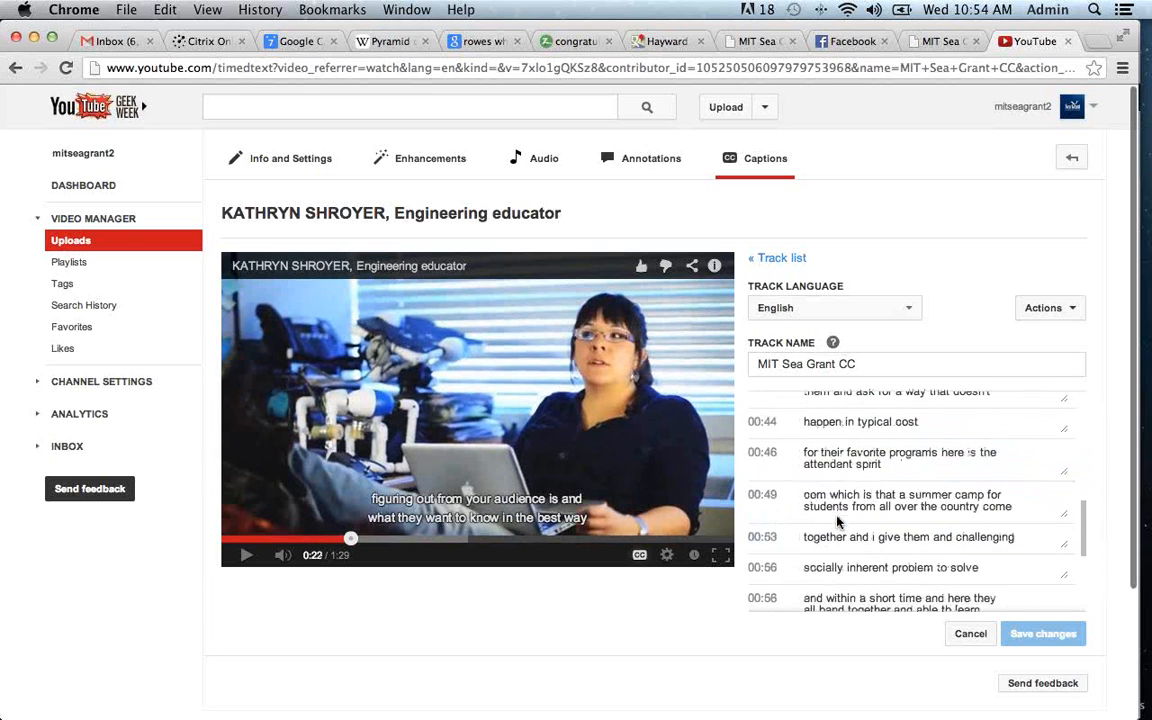
scroll(765, 497, "up", 1)
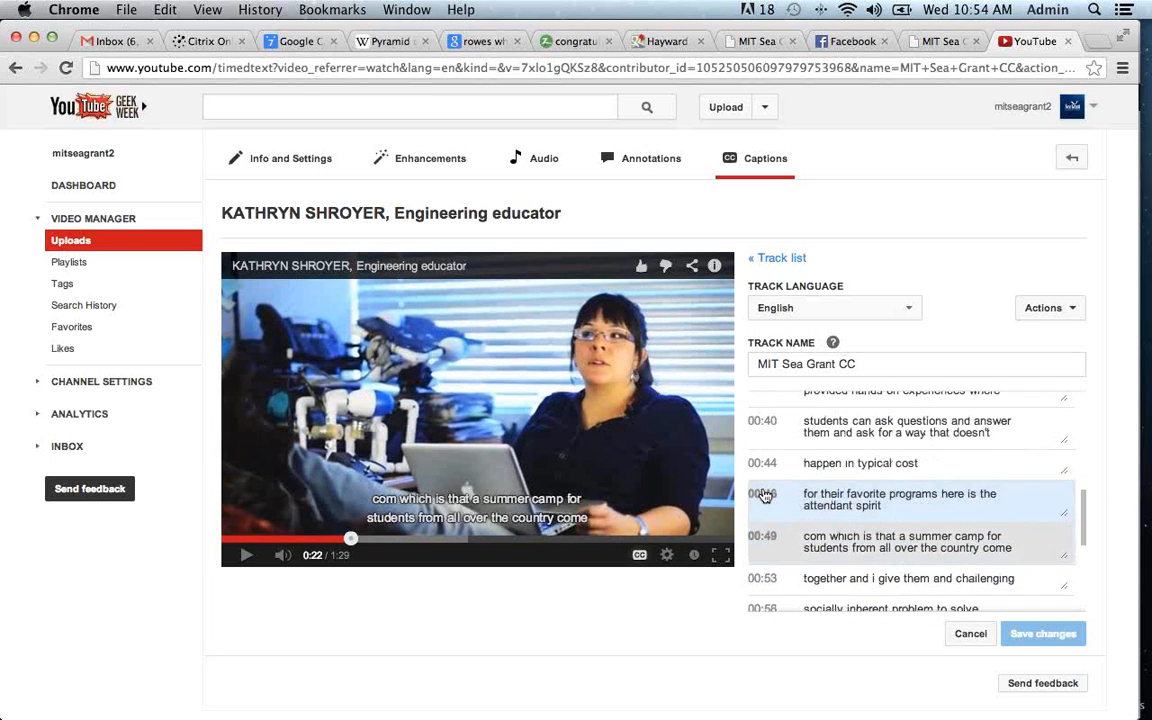
scroll(767, 497, "down", 4)
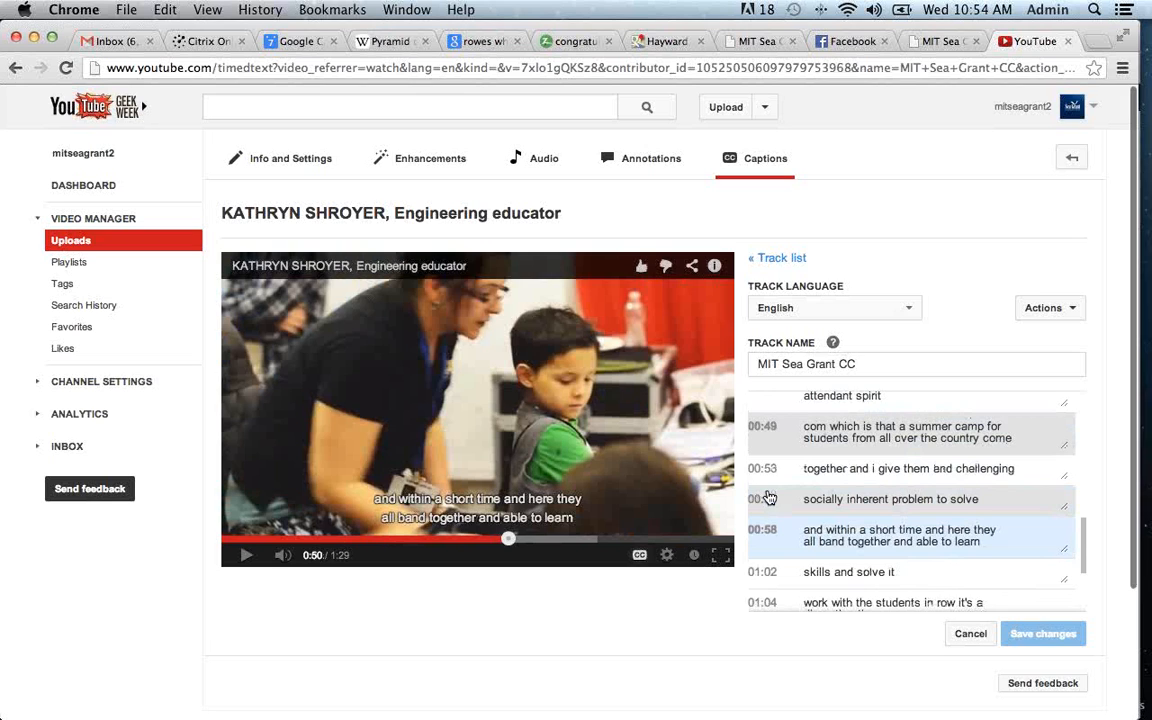
scroll(767, 500, "down", 5)
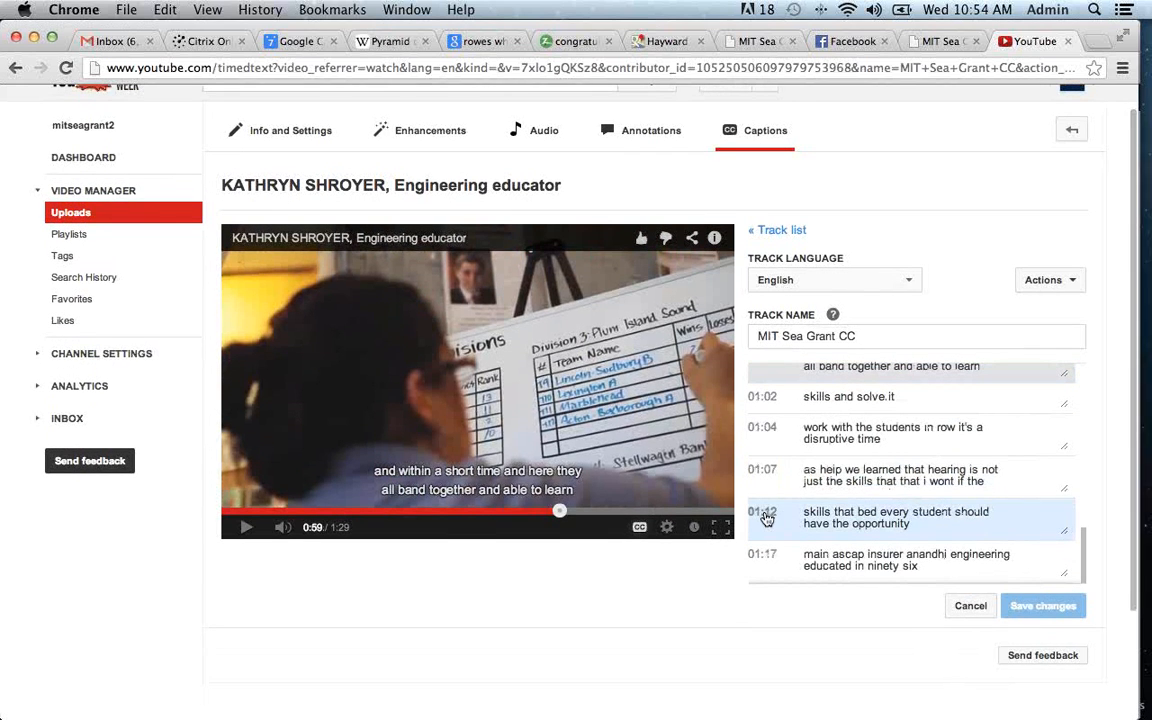
Jump the video to the 01:12 caption, look back over the earlier captions and return to the track list without saving
left_click(766, 517)
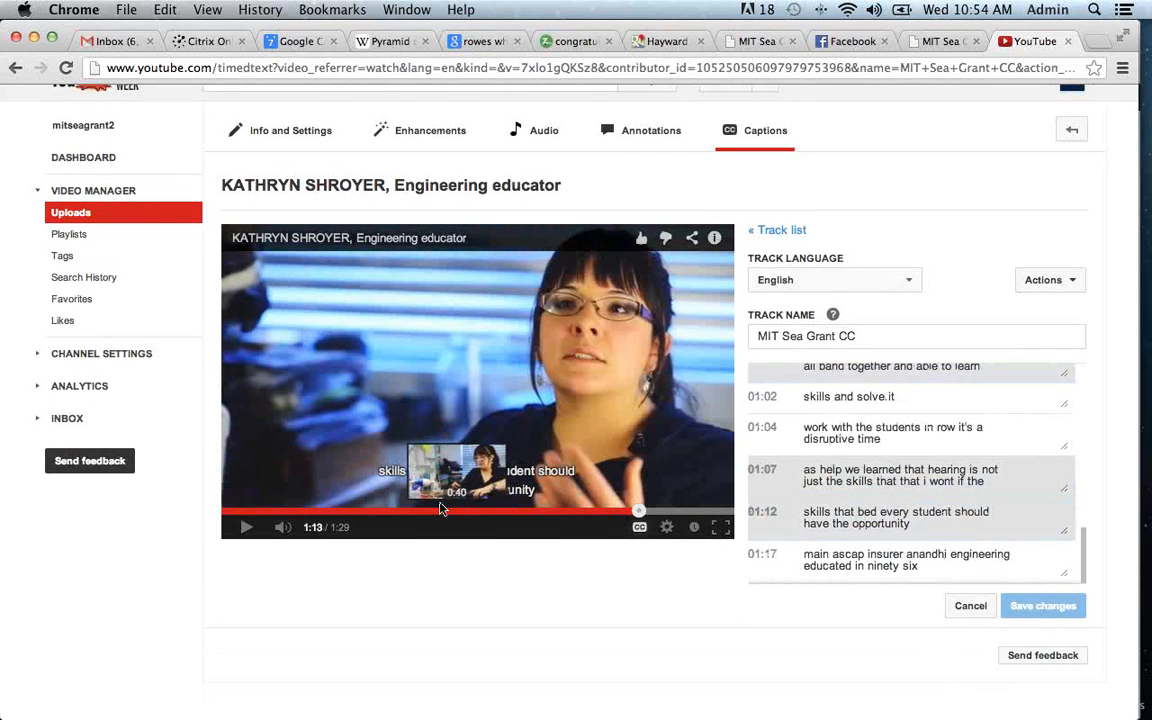
scroll(874, 504, "up", 10)
scroll(870, 505, "up", 3)
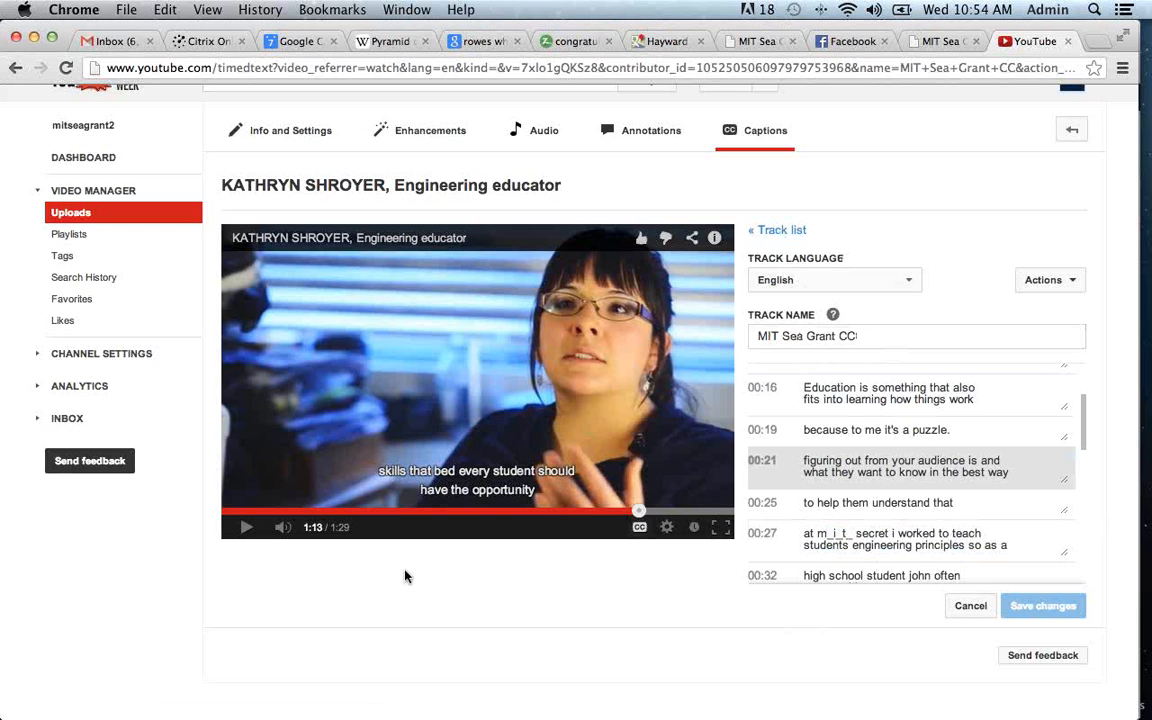
scroll(447, 578, "up", 1)
scroll(447, 578, "up", 1)
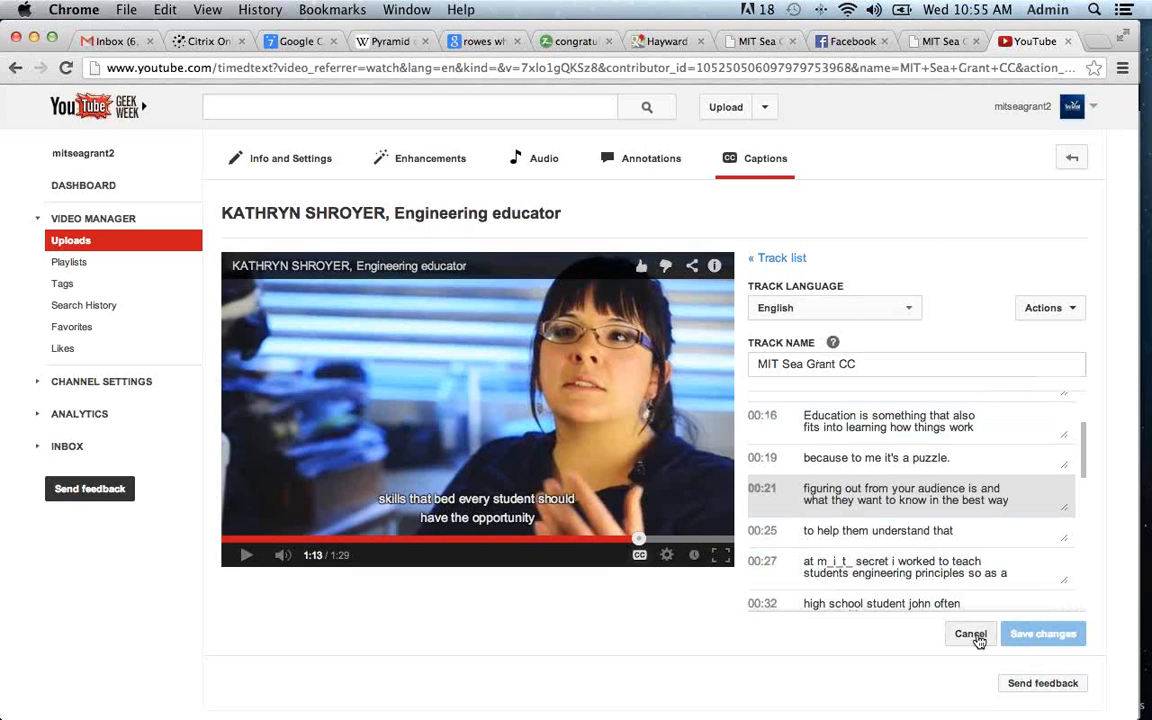
left_click(1015, 640)
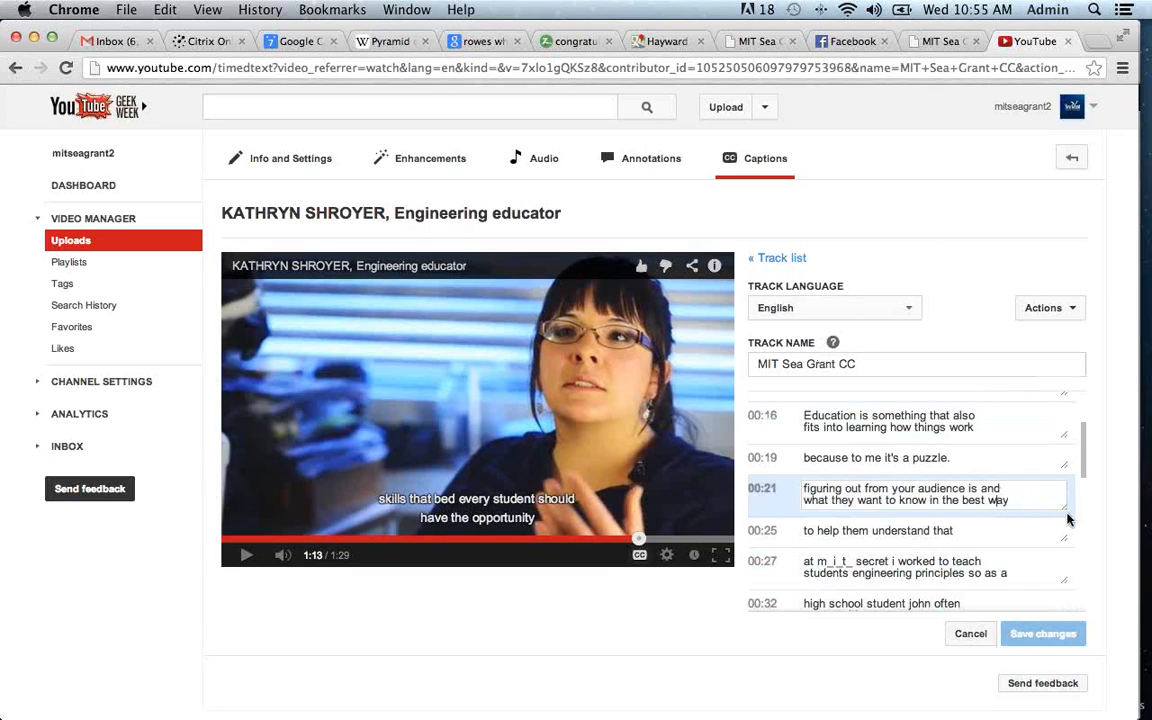
left_click(971, 635)
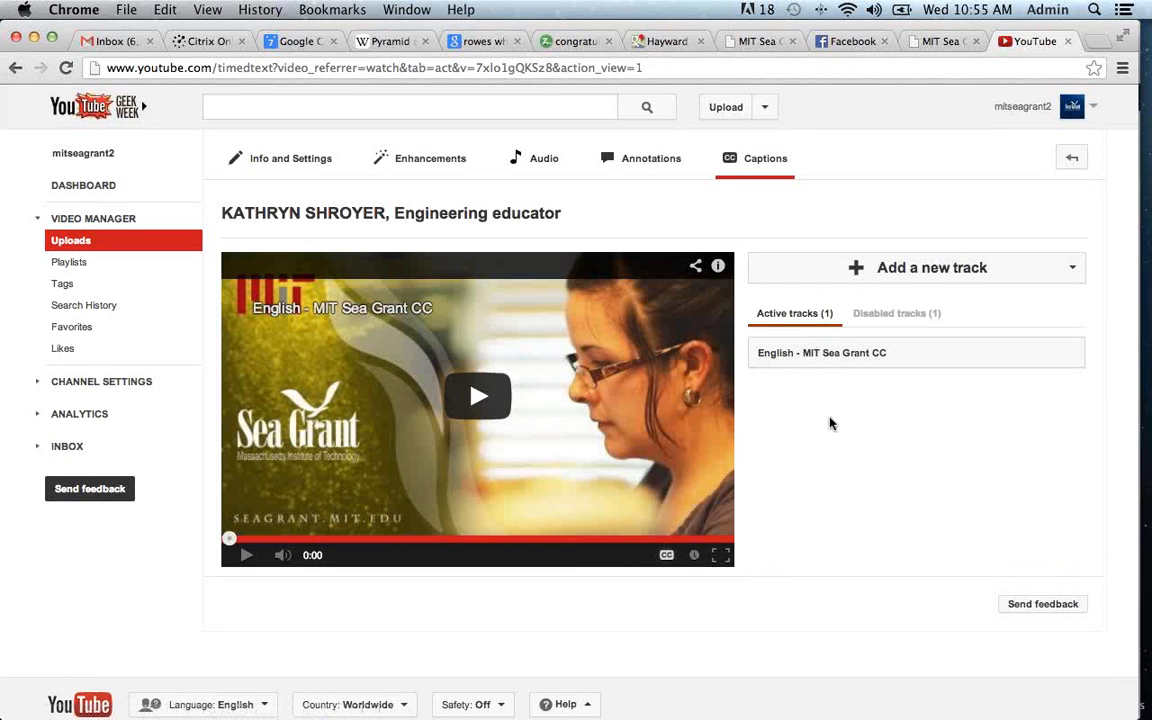
Check the video player's caption options by turning captions off and back on with the English - MIT Sea Grant CC track
left_click(1, 49)
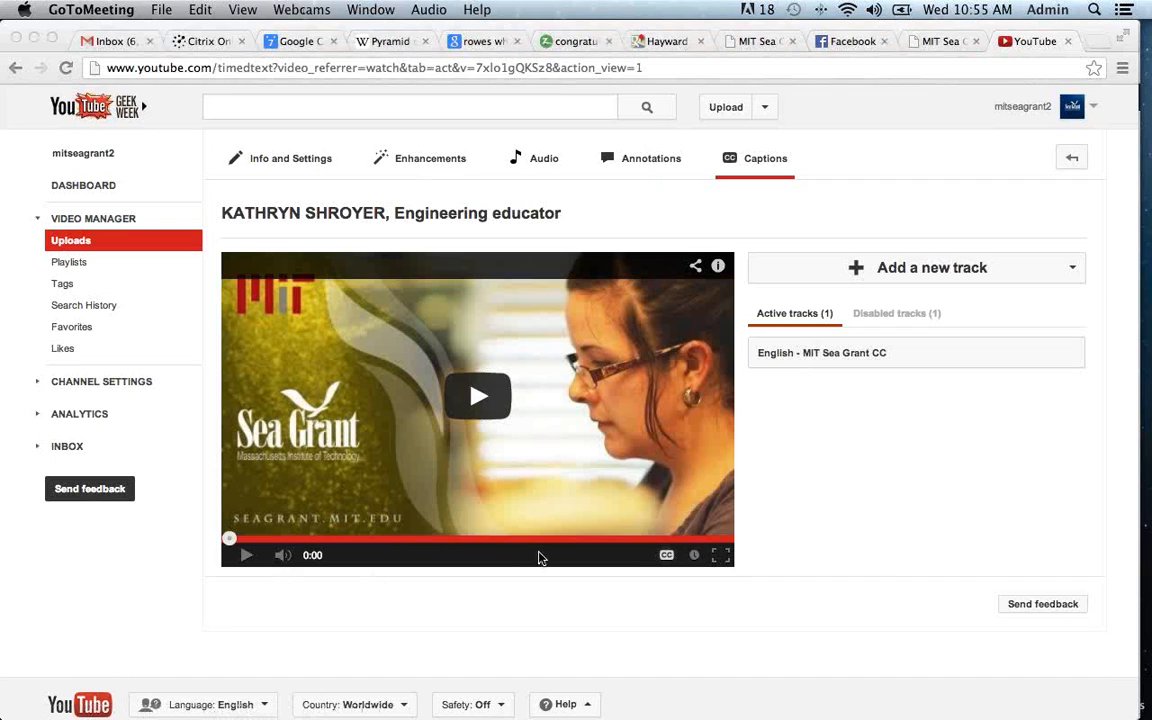
left_click(660, 557)
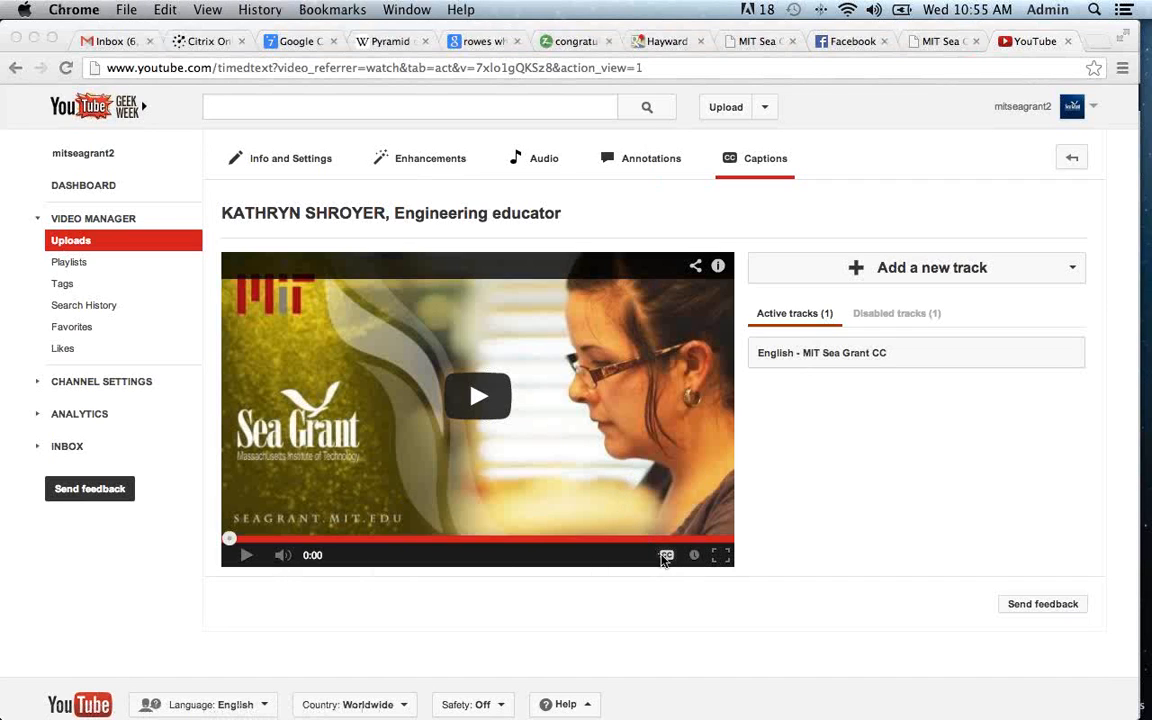
left_click(666, 557)
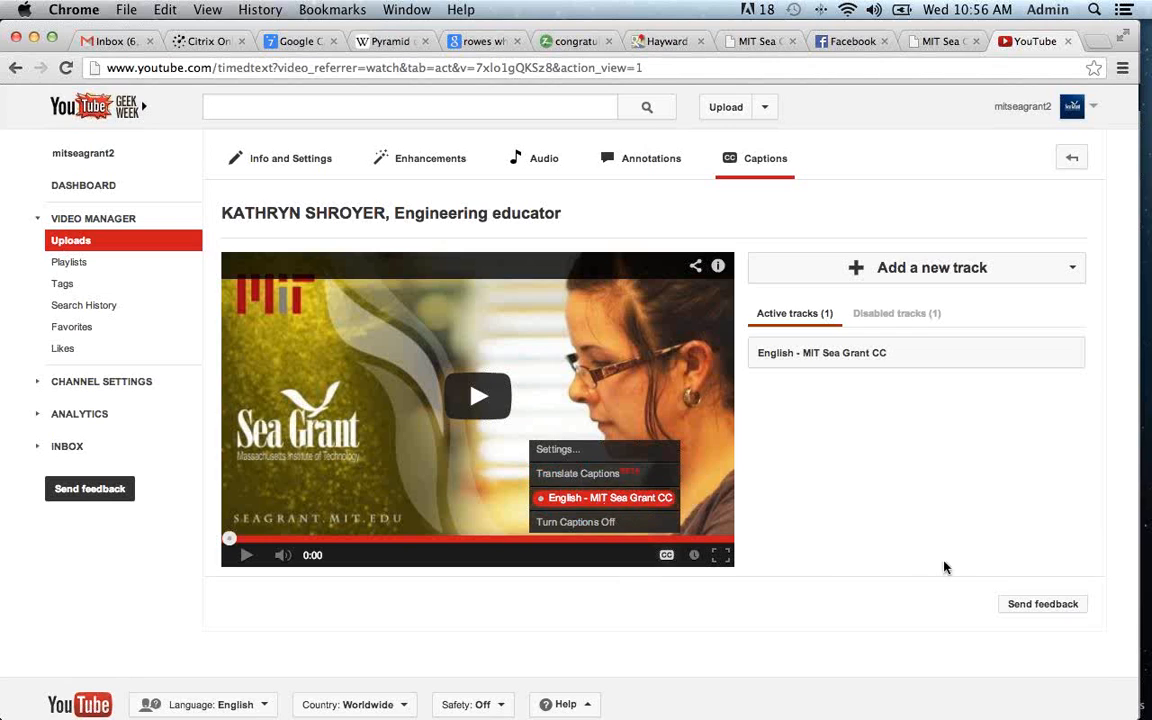
left_click(596, 523)
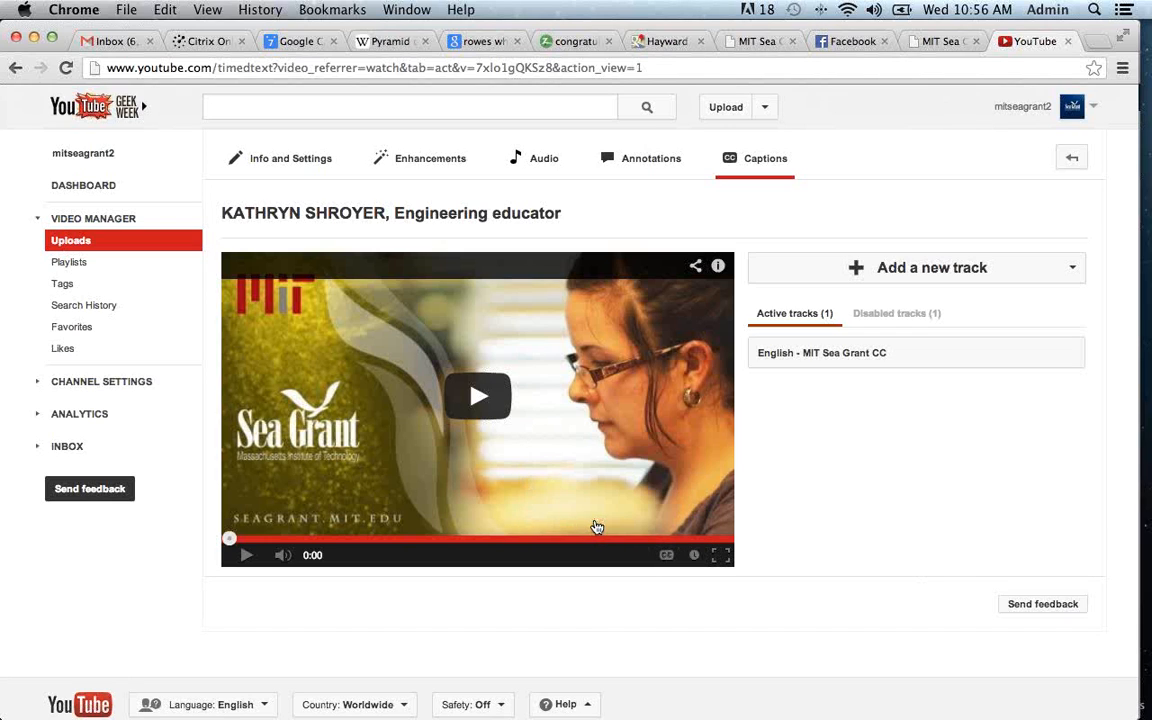
left_click(668, 558)
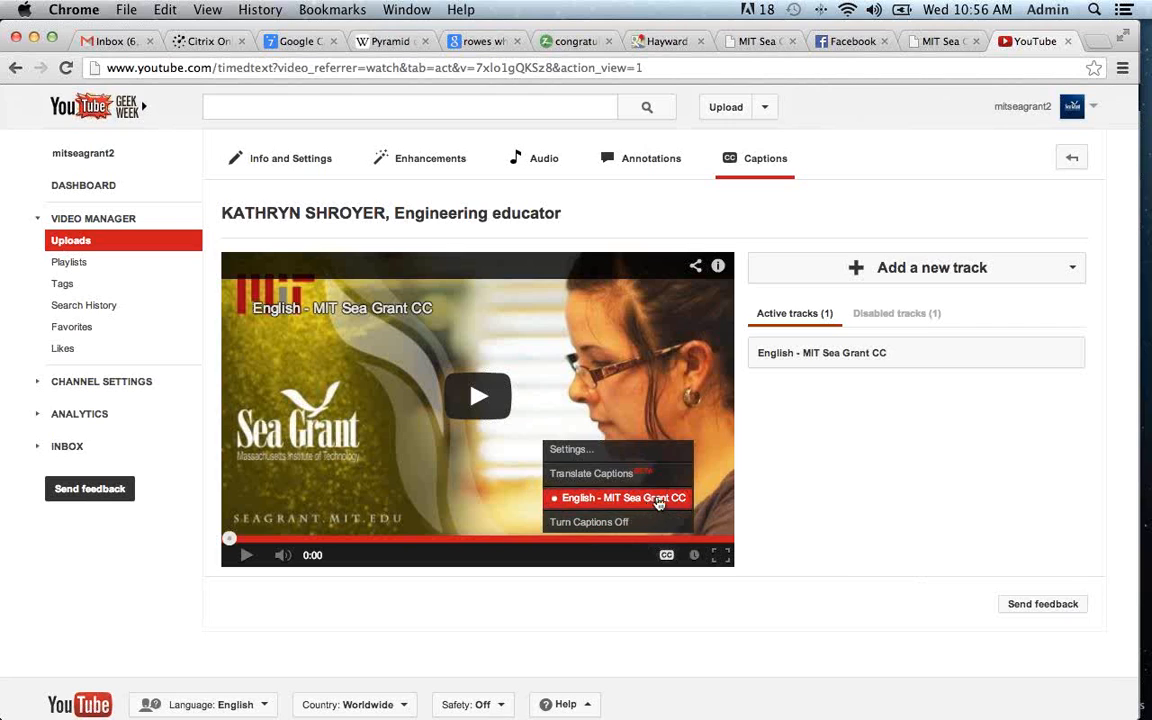
left_click(660, 504)
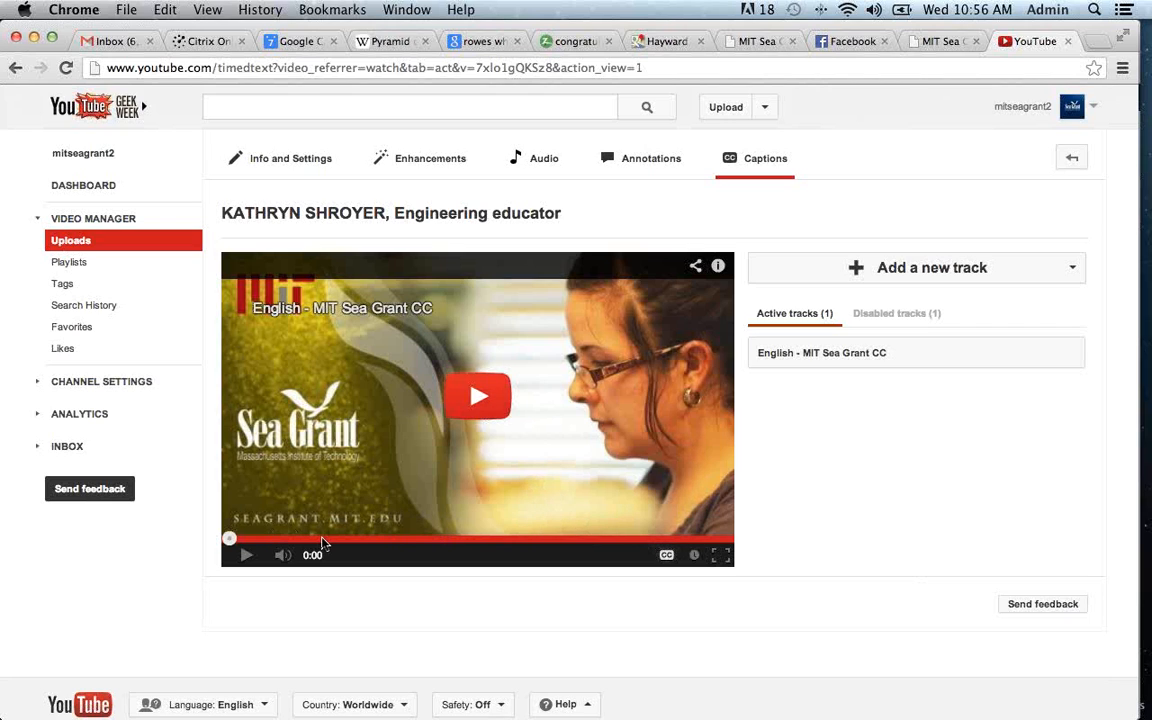